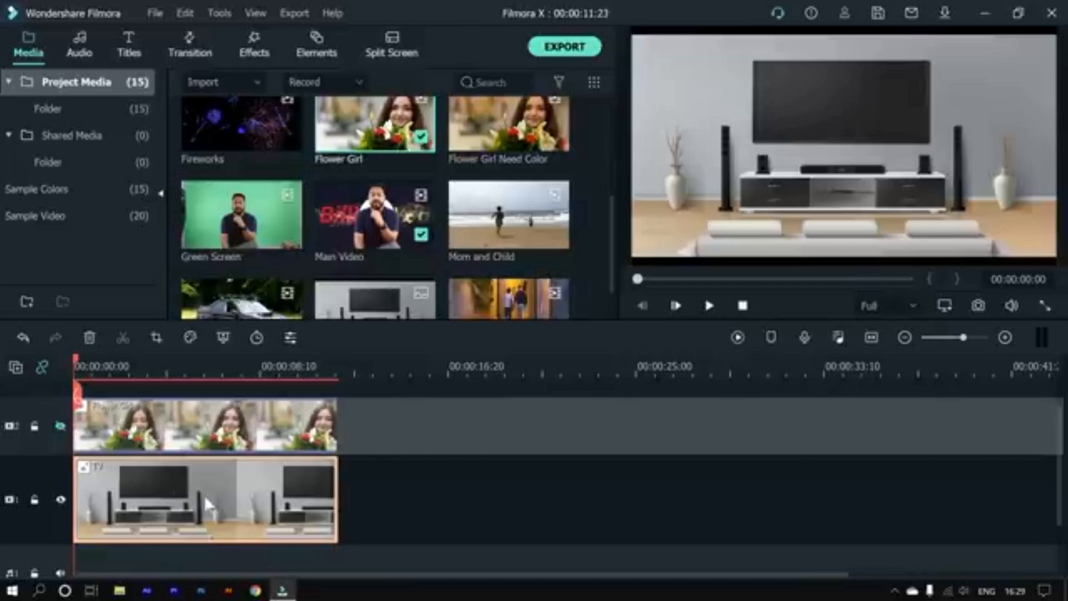
- Open Pan & Zoom for the TV clip and try resizing the start frame, finishing at about 5992 x 3131 over the whole image
left_click(158, 340)
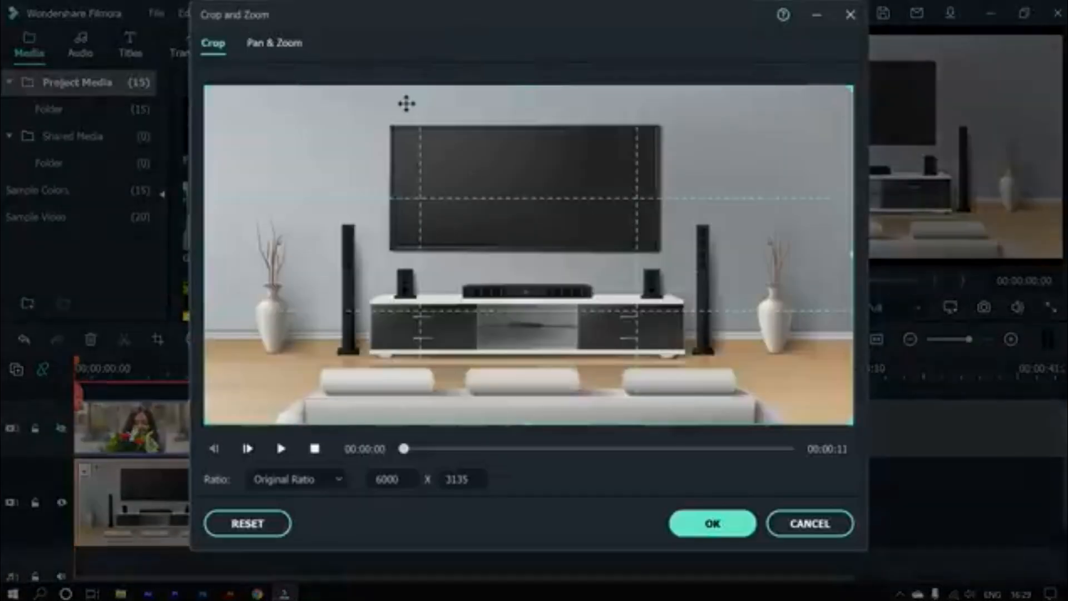
left_click(286, 53)
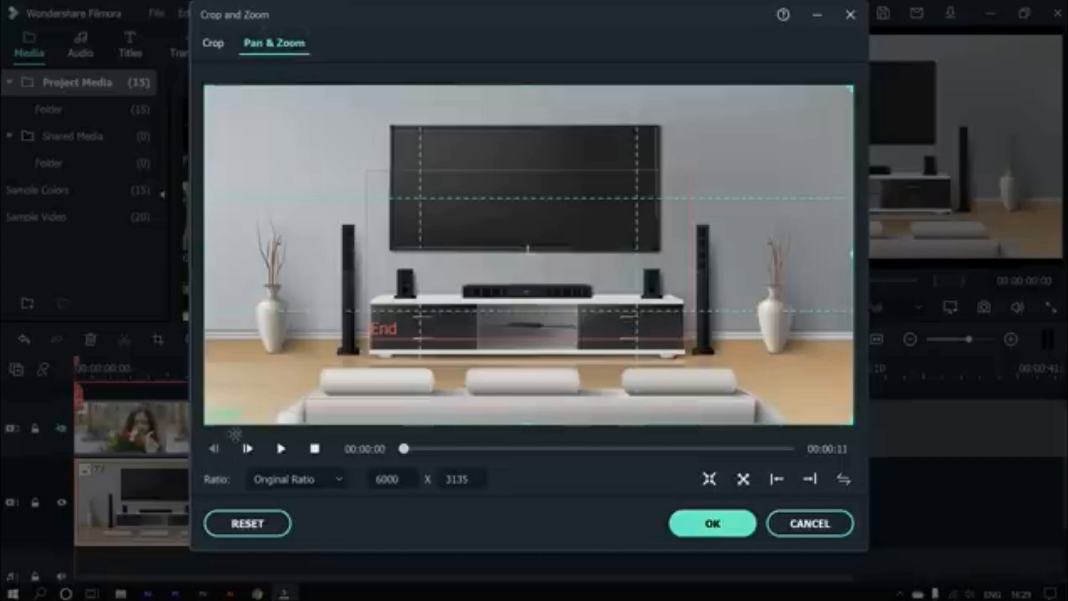
left_click(234, 419)
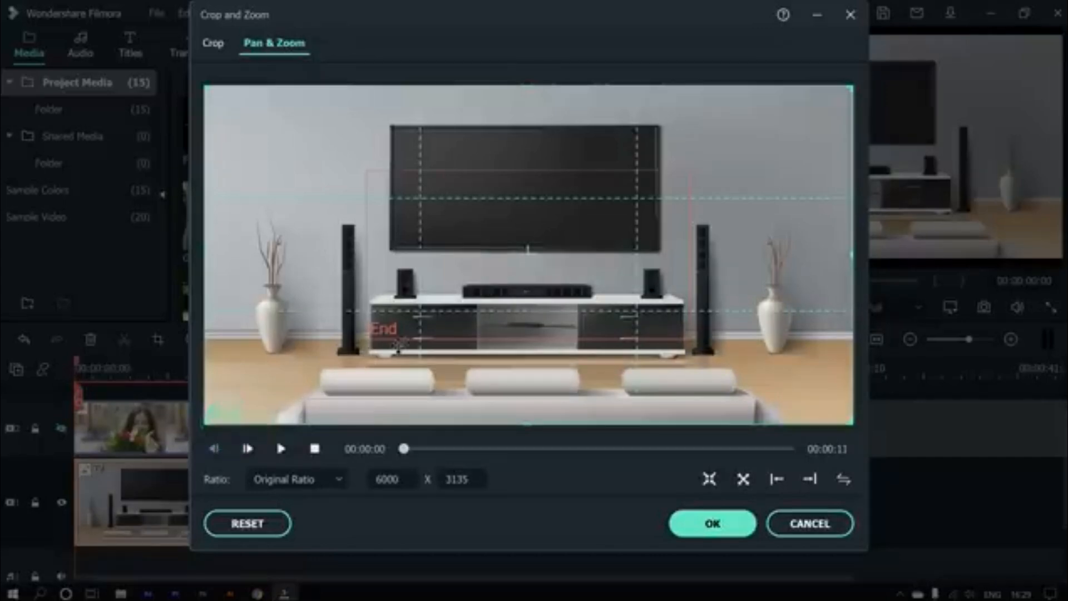
left_click(406, 336)
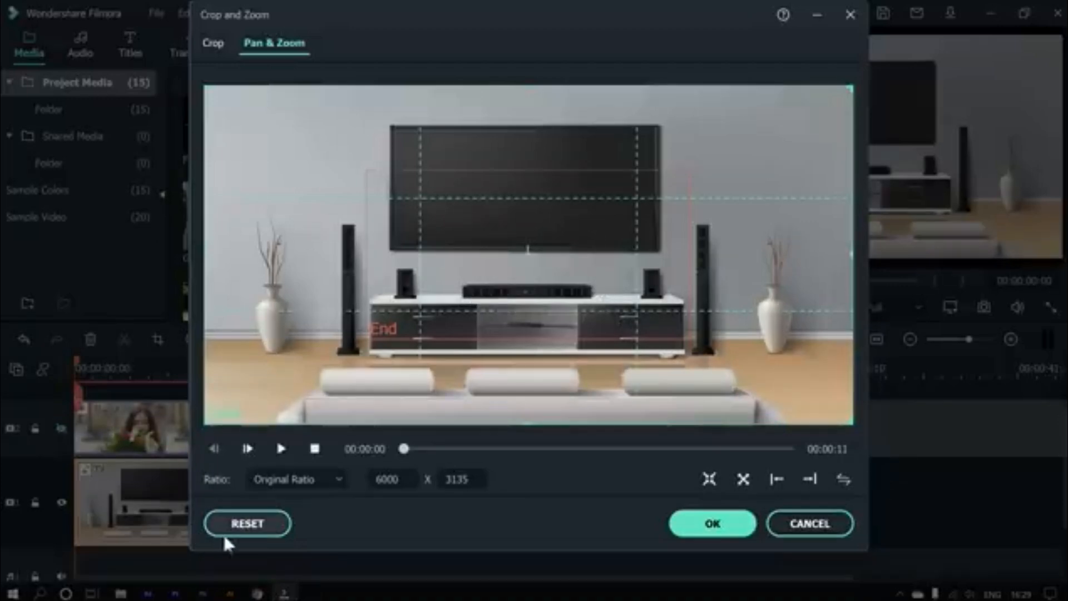
left_click_drag(214, 433, 165, 437)
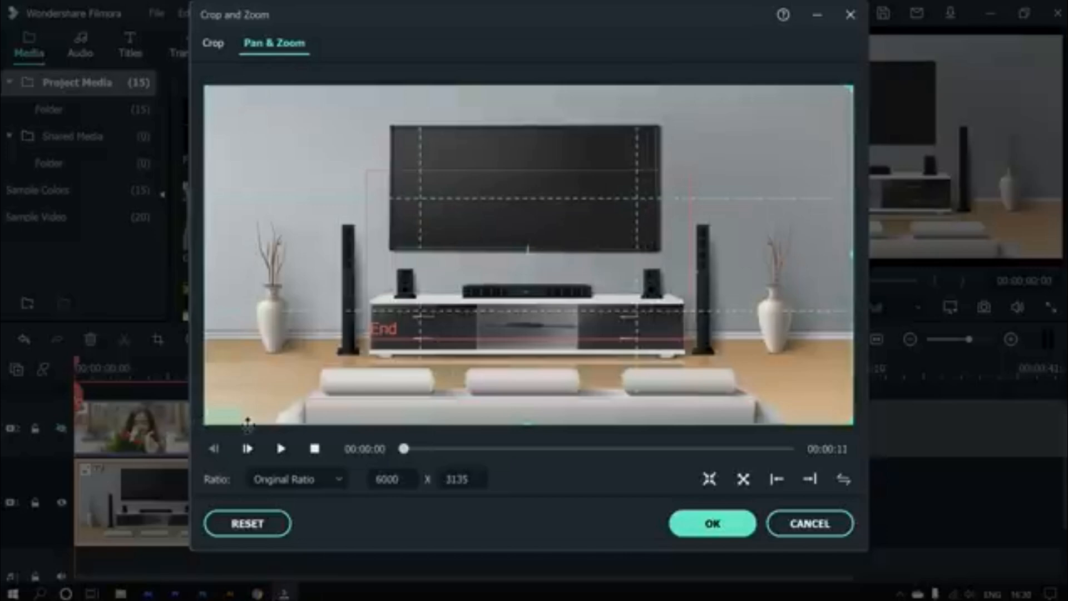
left_click_drag(217, 432, 273, 388)
left_click_drag(319, 303, 219, 285)
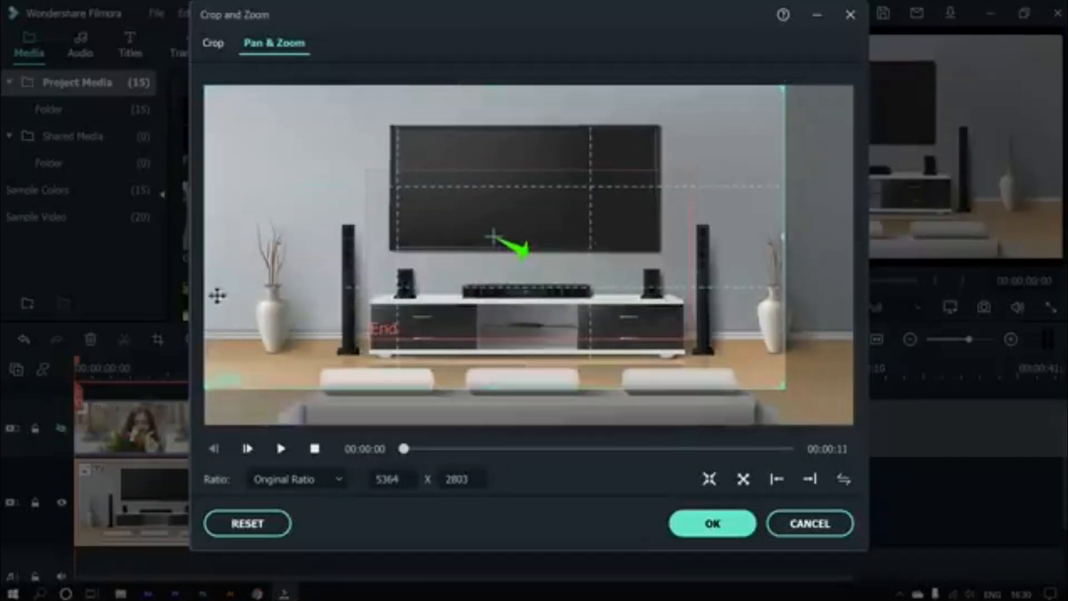
left_click_drag(789, 396, 851, 424)
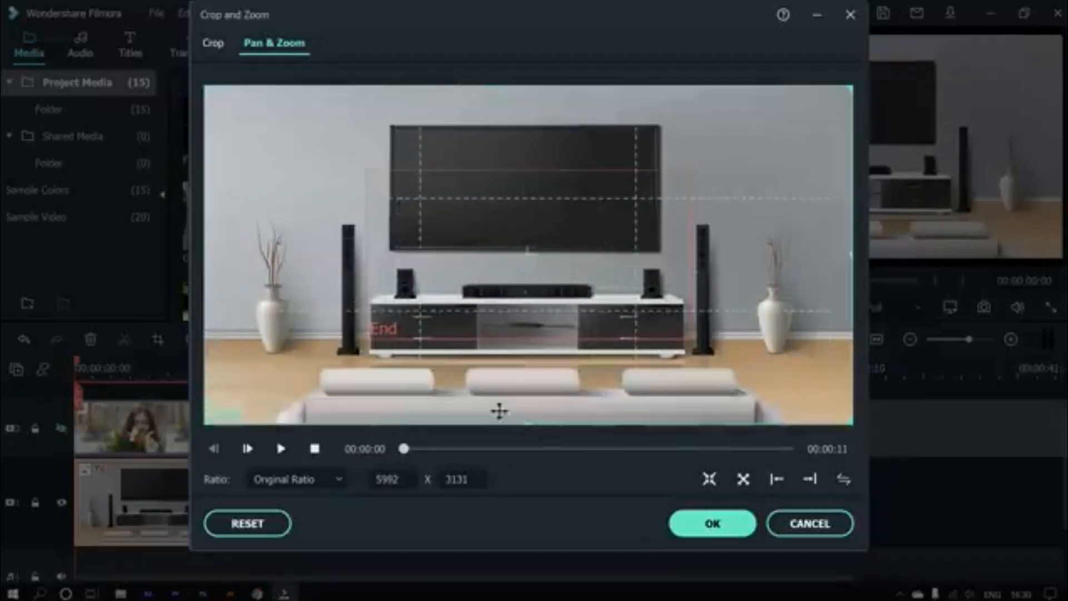
- Fit the end frame closely around the television at about 2720 x 1421 and apply the pan and zoom to the TV clip
left_click(481, 262)
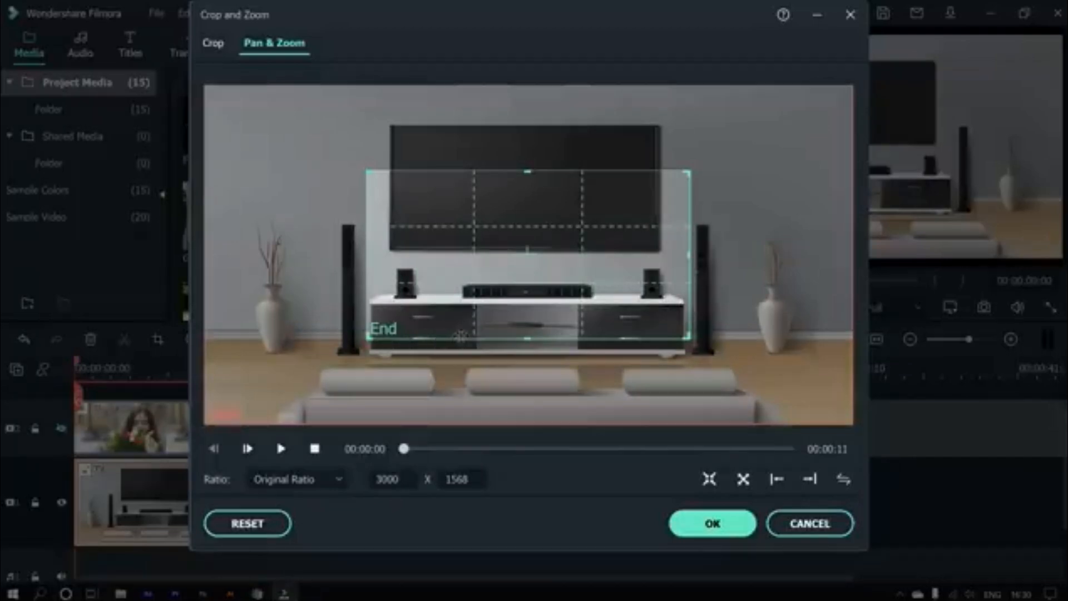
left_click_drag(577, 284, 568, 220)
left_click_drag(700, 286, 648, 252)
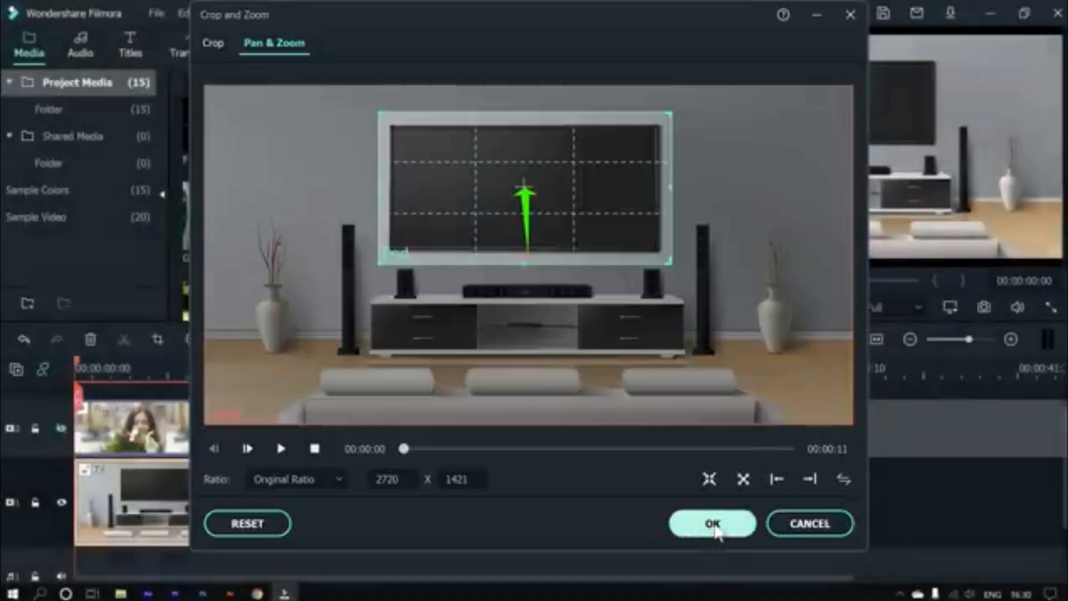
left_click(713, 525)
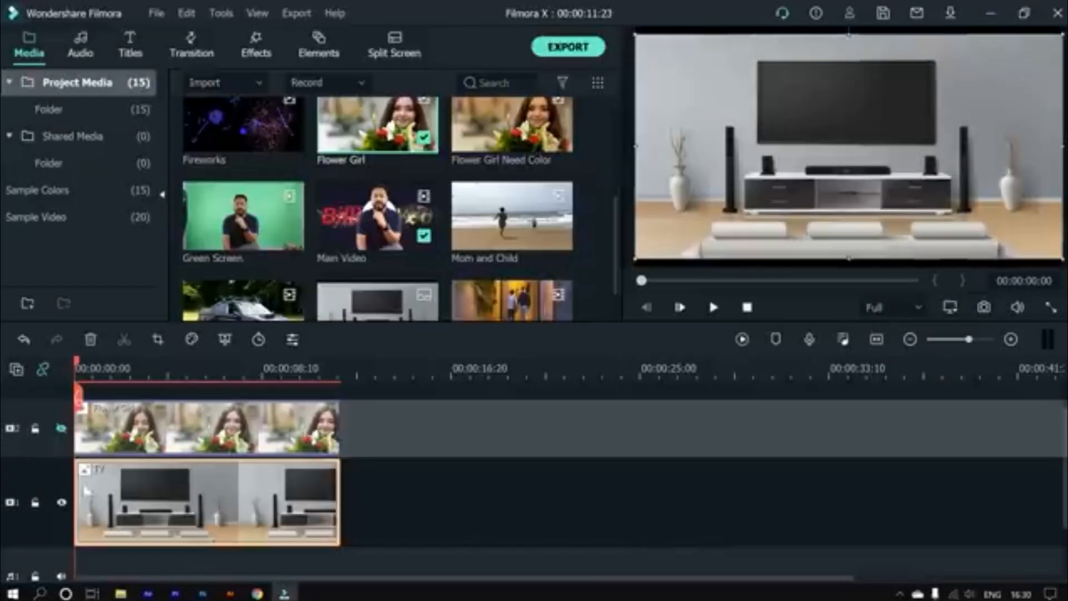
- Play the TV clip from the beginning to review its zoom-in animation
key("space")
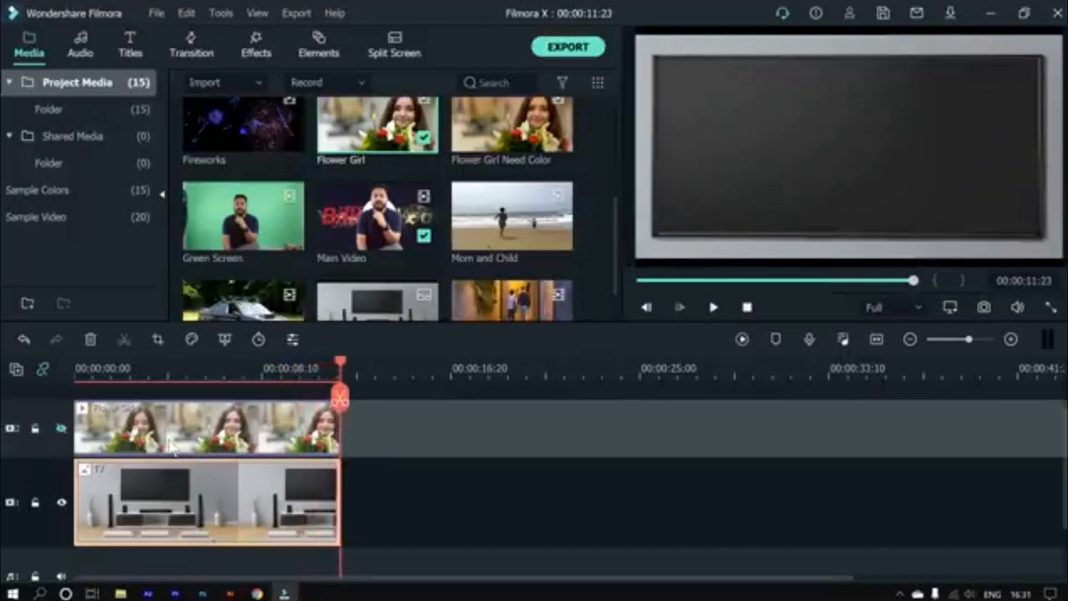
key("space")
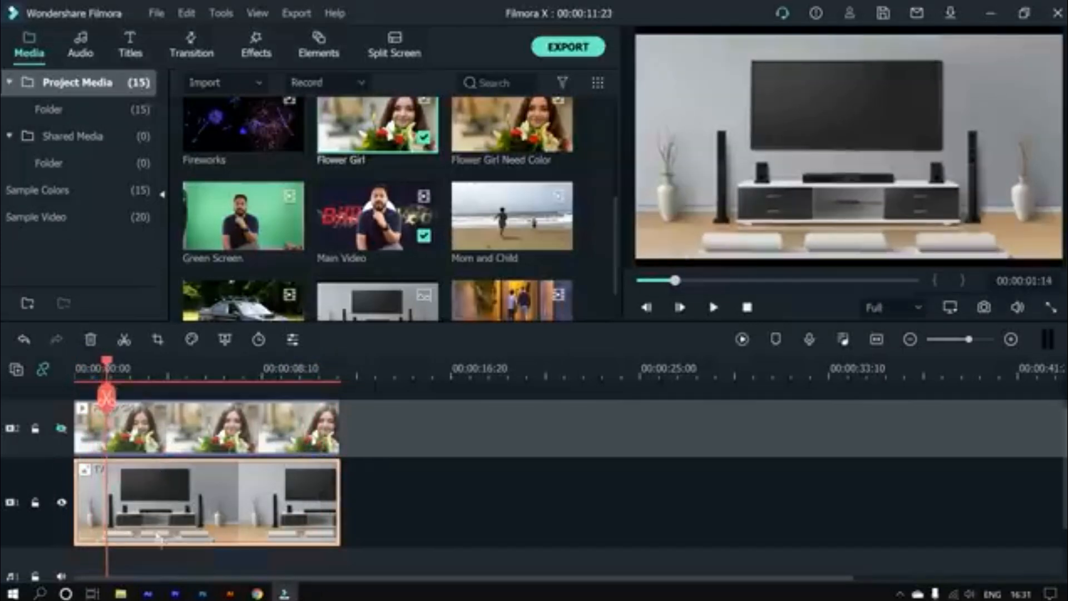
left_click_drag(106, 363, 30, 379)
key("space")
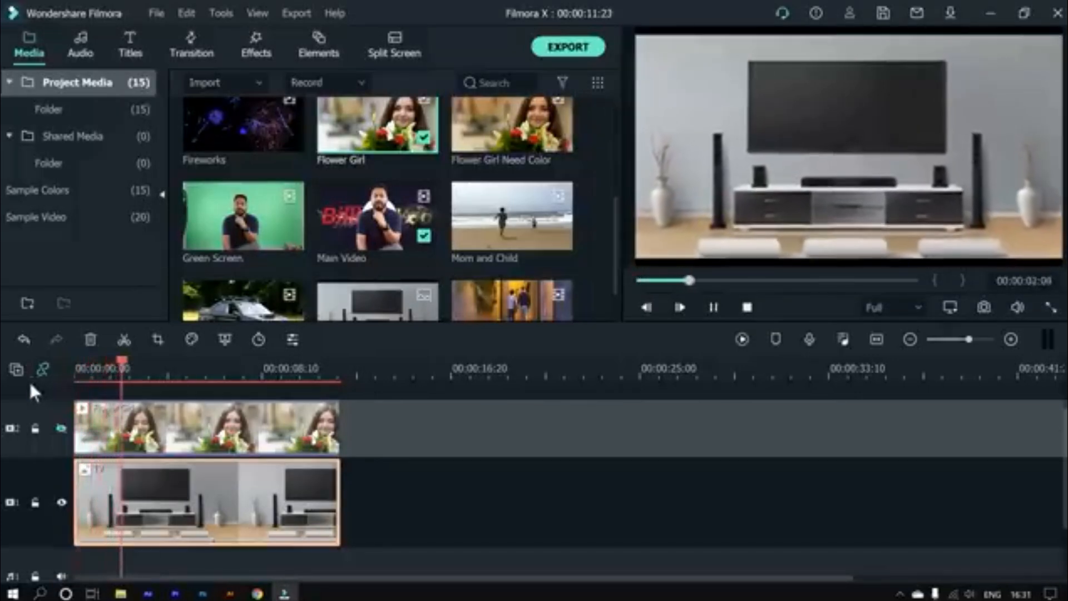
- Split the TV clip at 00:00:02:26 and play back both parts from the start
key("space")
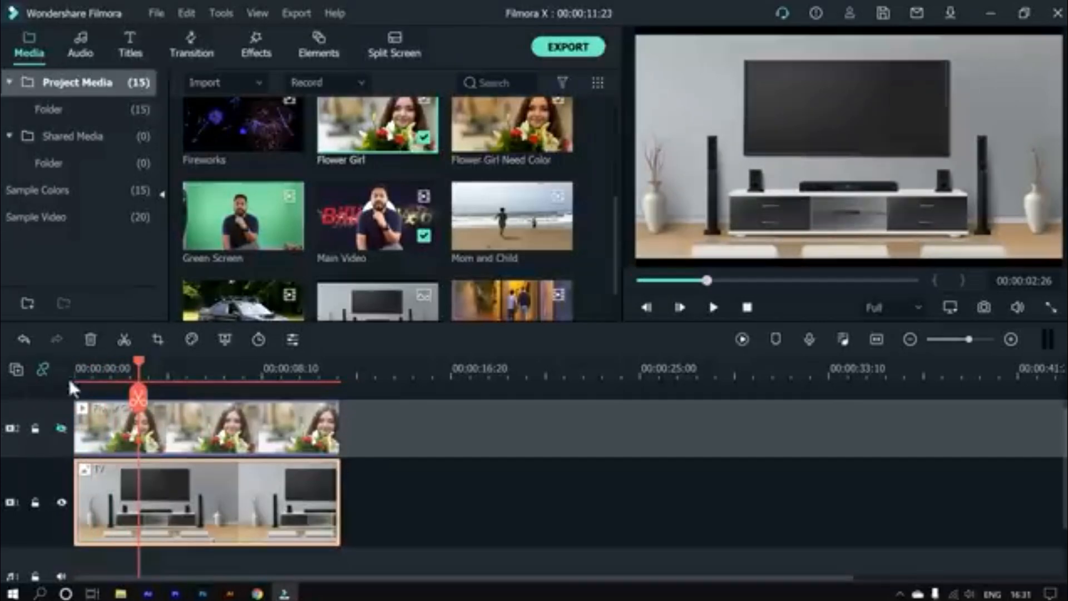
left_click(126, 340)
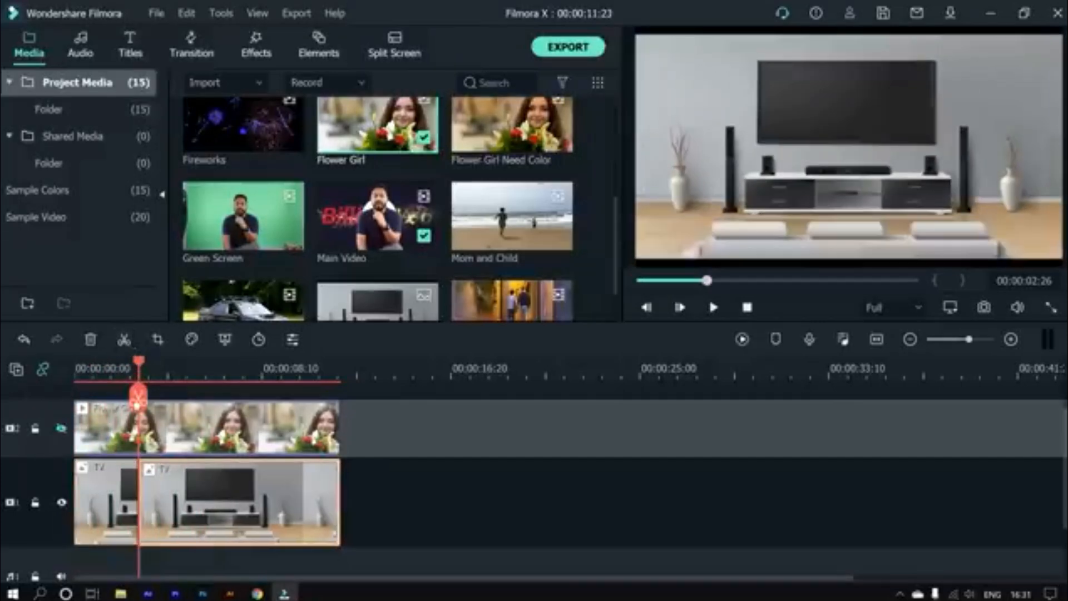
left_click(128, 509)
left_click_drag(138, 359, 49, 394)
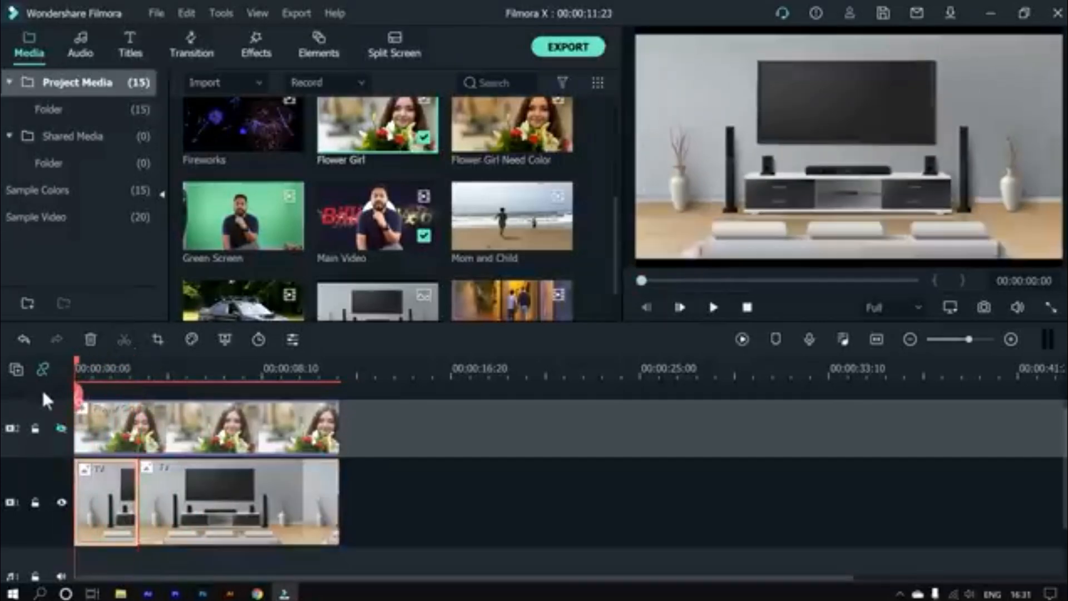
key("space")
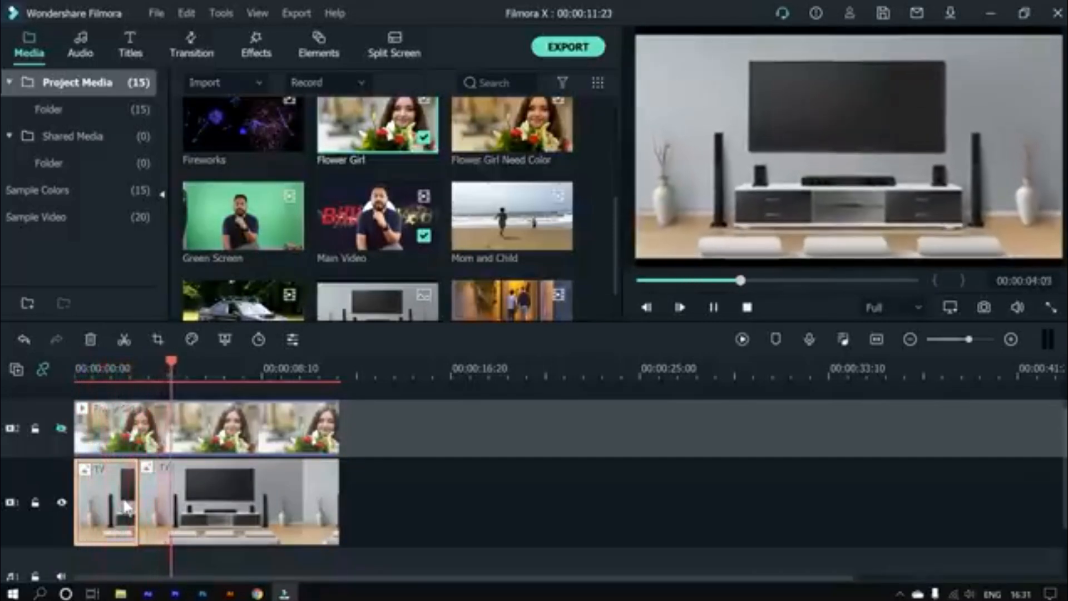
left_click(192, 501)
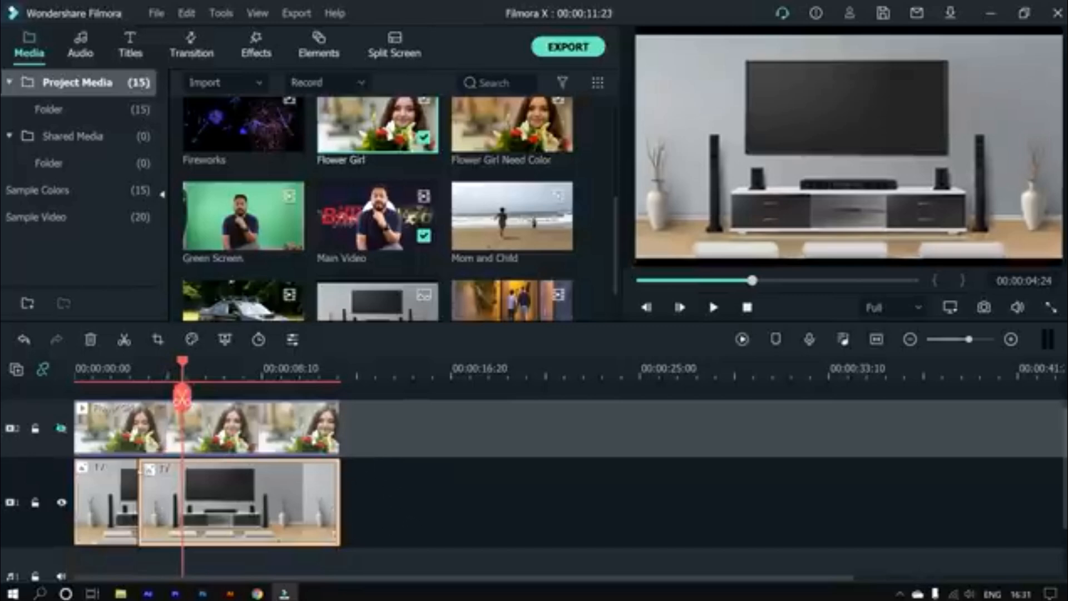
- Show the Flower Girl track, and undo back past the TV clip's split and its pan and zoom
left_click(61, 429)
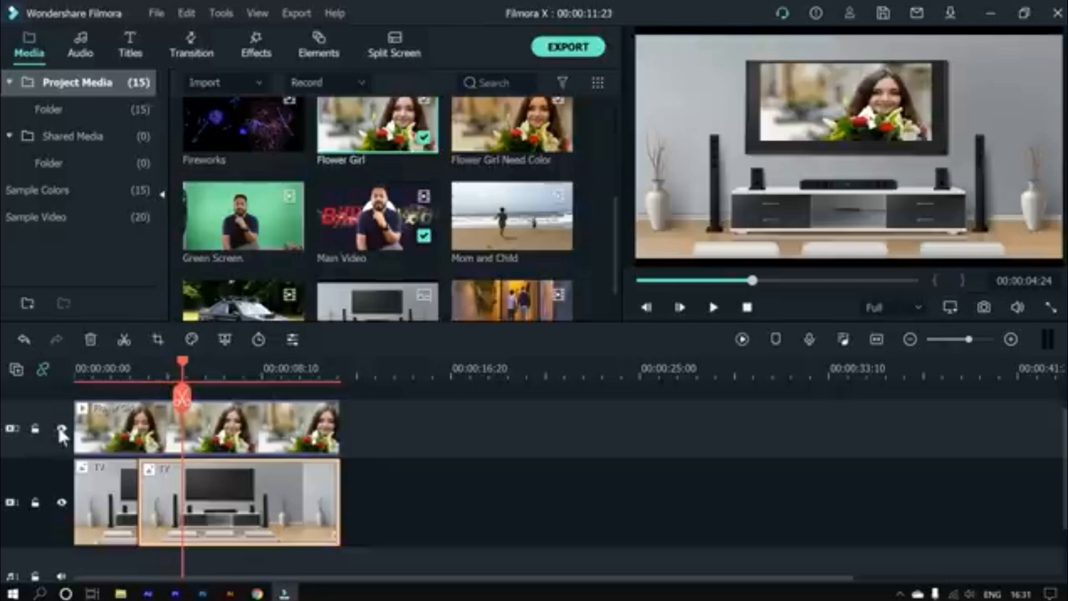
key("ctrl+z")
key("ctrl+z")
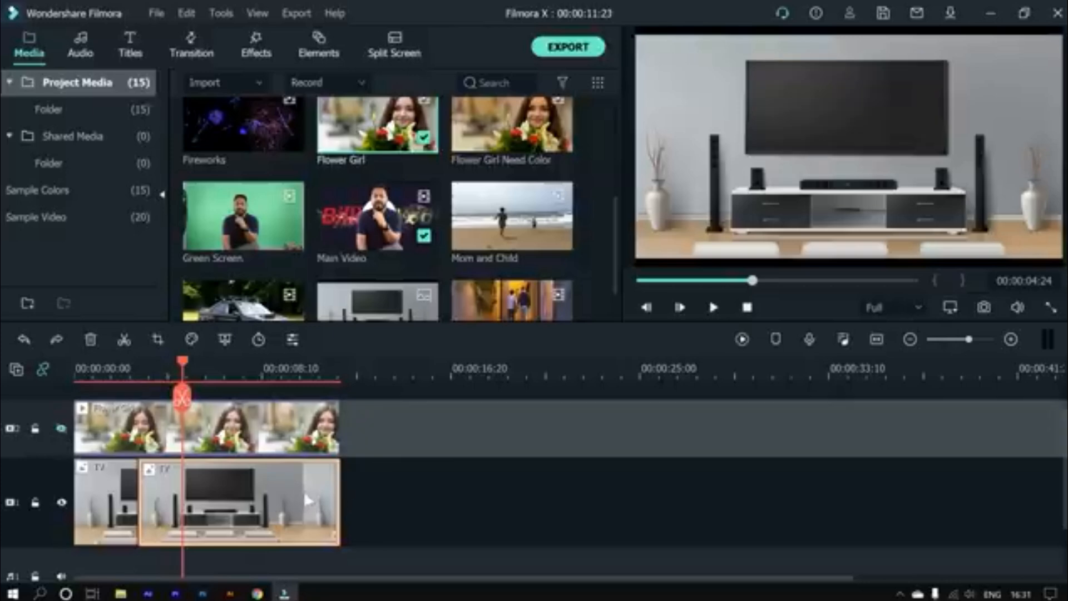
key("ctrl+z")
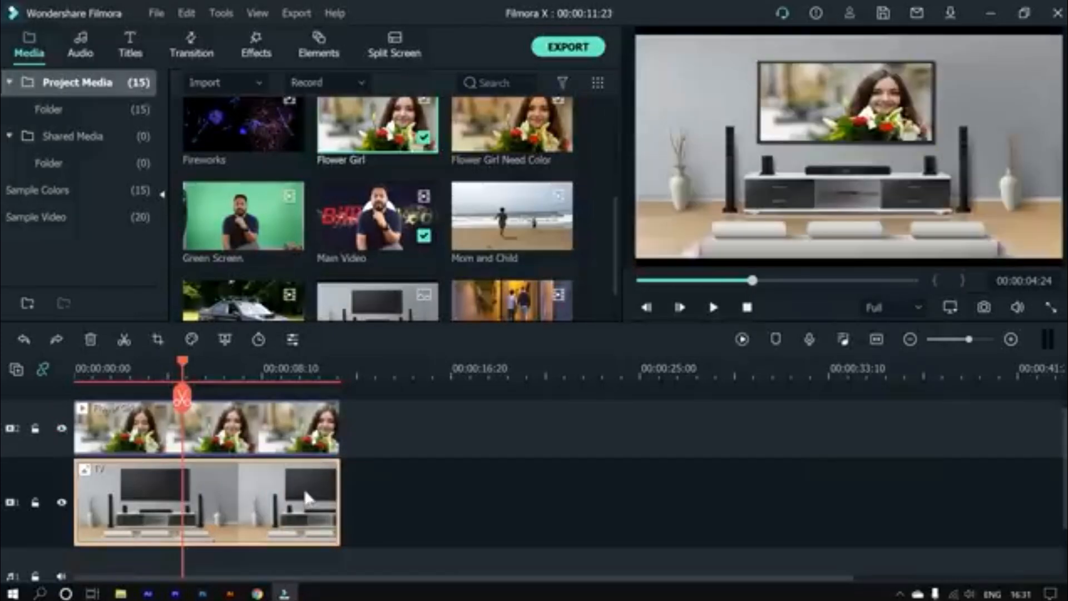
- Play the composition from the start and compare it with the Flower Girl track hidden and shown
left_click_drag(185, 361, 195, 410)
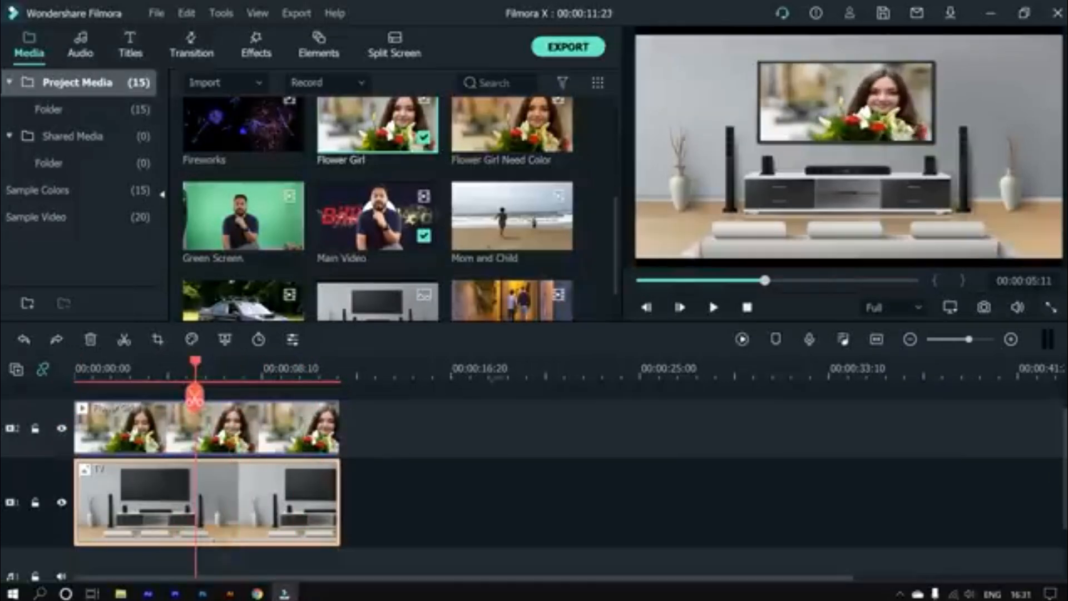
left_click_drag(195, 364, 9, 388)
key("space")
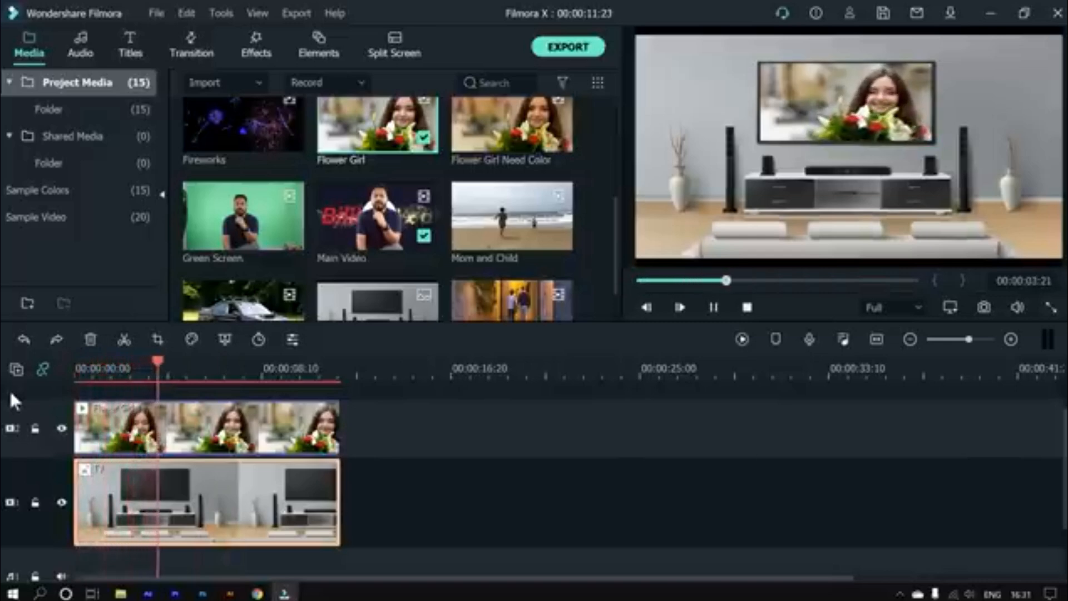
key("space")
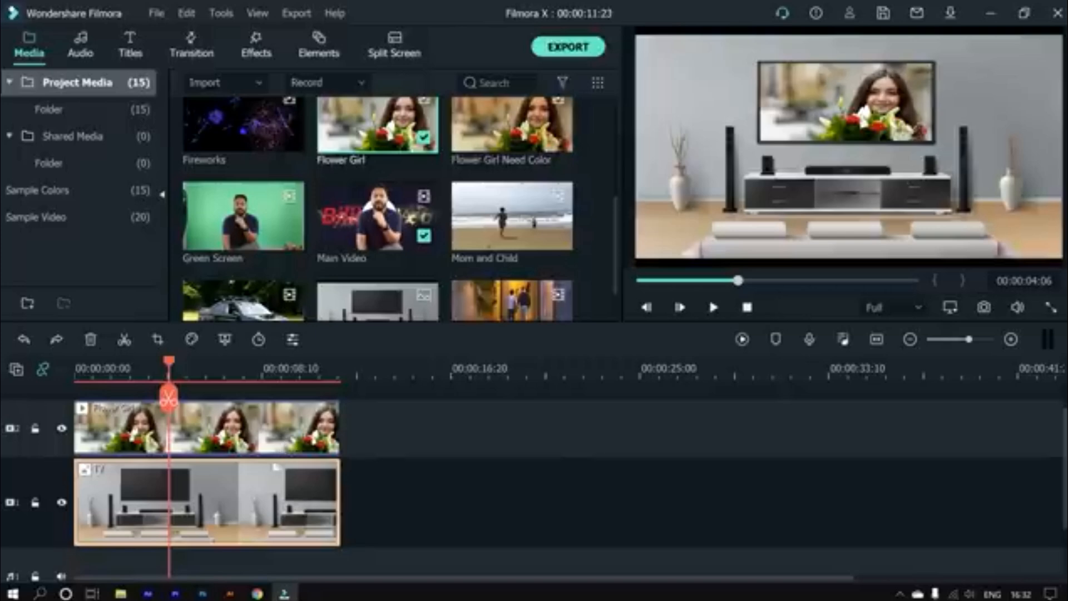
left_click(61, 428)
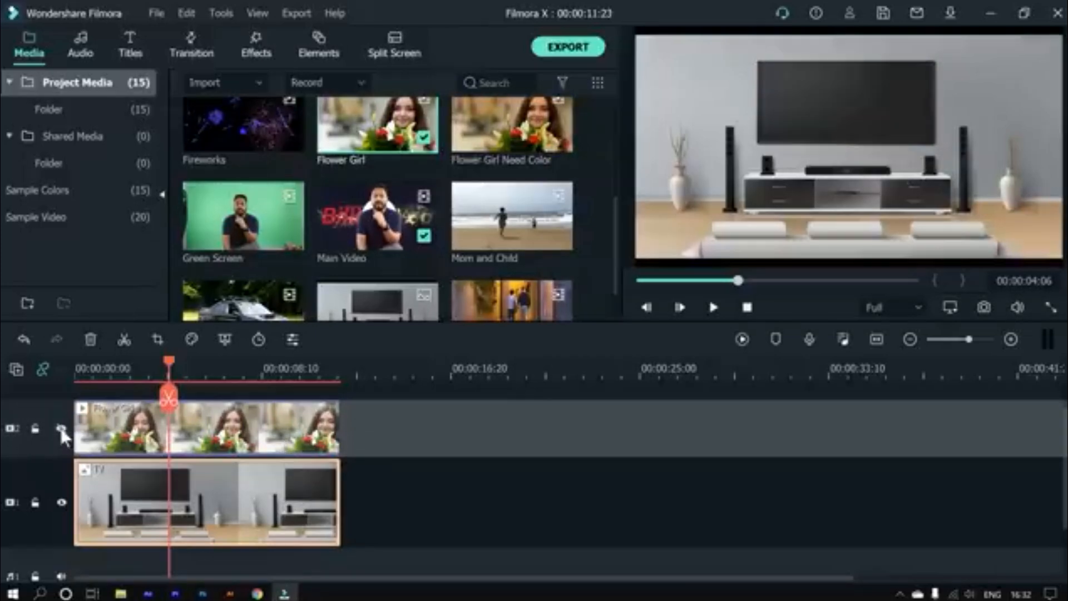
left_click(62, 429)
- Select the Flower Girl and TV clips together and set up a local MP4 export named Pan And Zoom
left_click_drag(168, 363, 253, 367)
left_click_drag(388, 492, 141, 420)
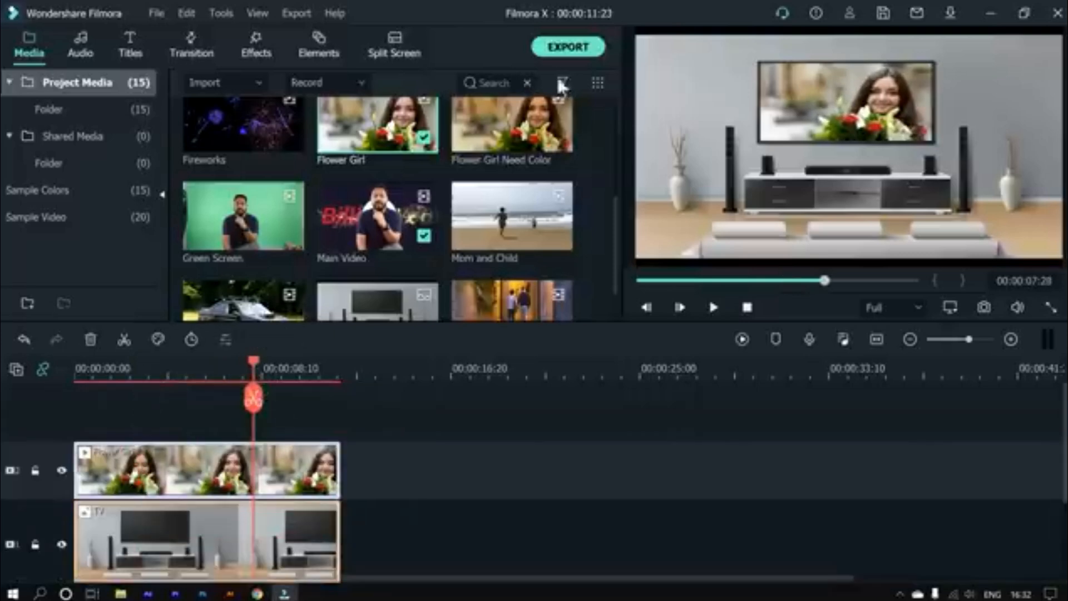
left_click(573, 48)
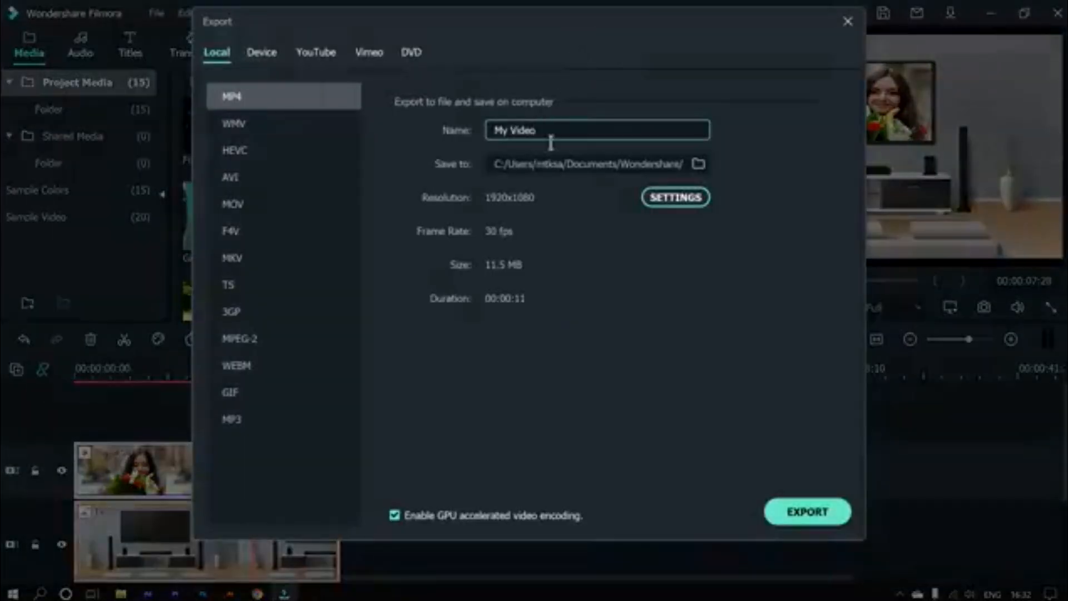
double_click(563, 131)
type("Pan And Zoom")
- Set the export location to D:/Filmora X and export the video
left_click(697, 162)
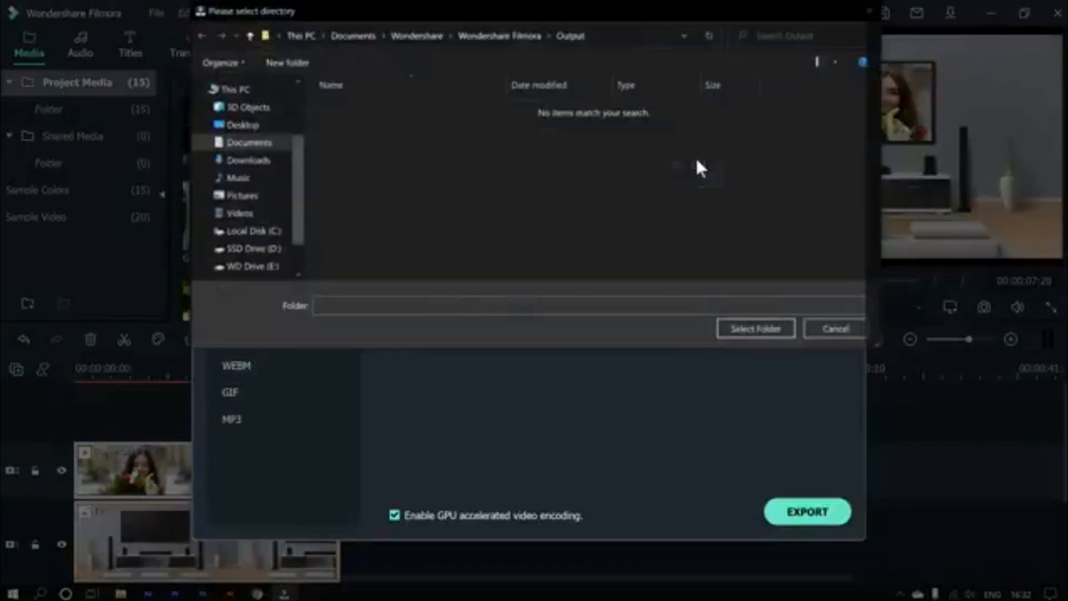
scroll(292, 175, "up", 5)
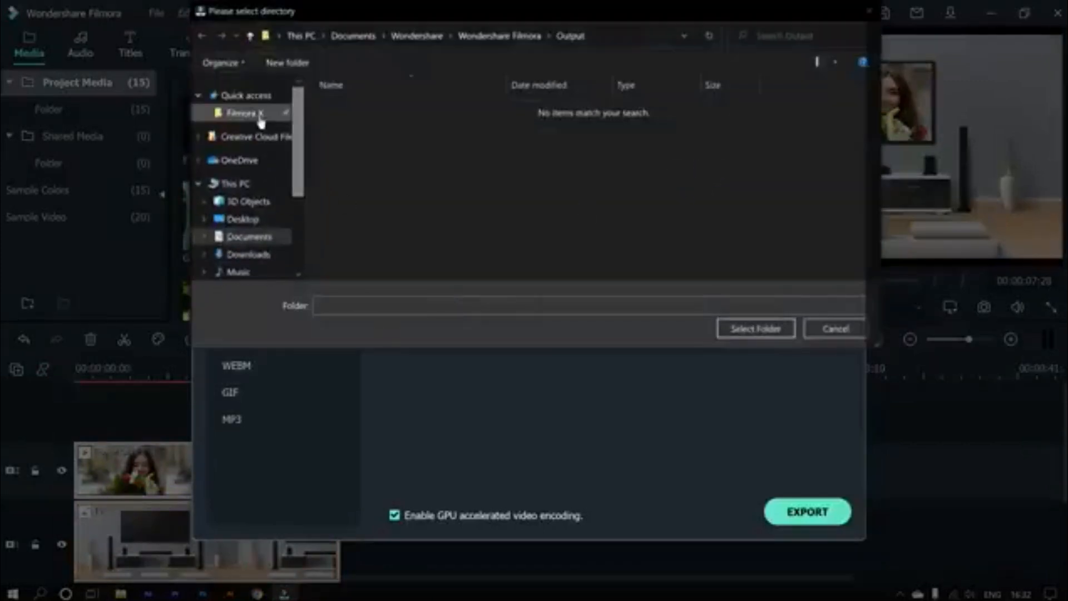
left_click(245, 113)
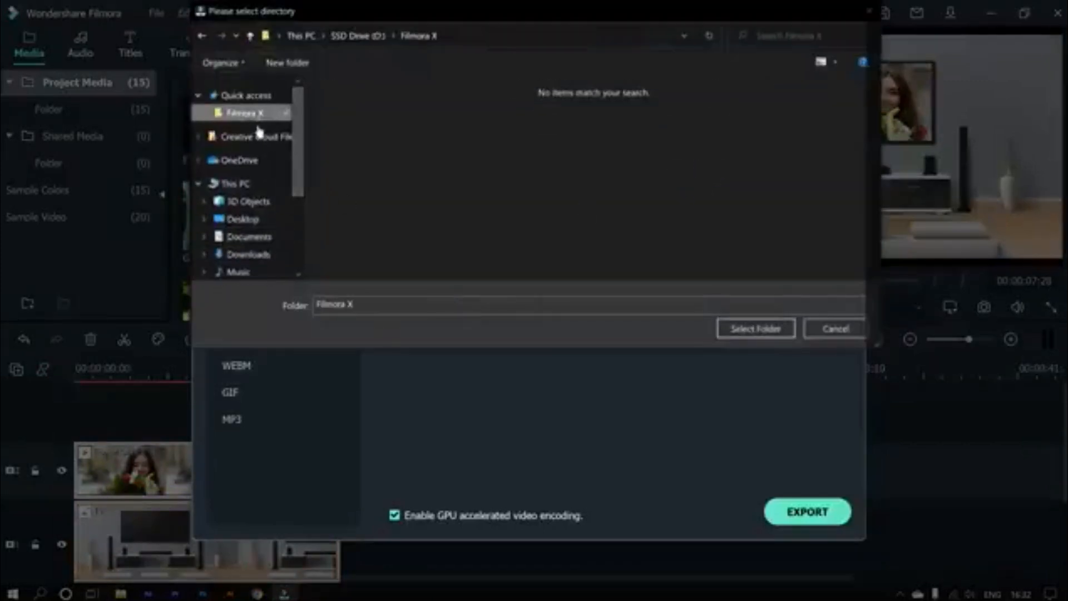
left_click(748, 327)
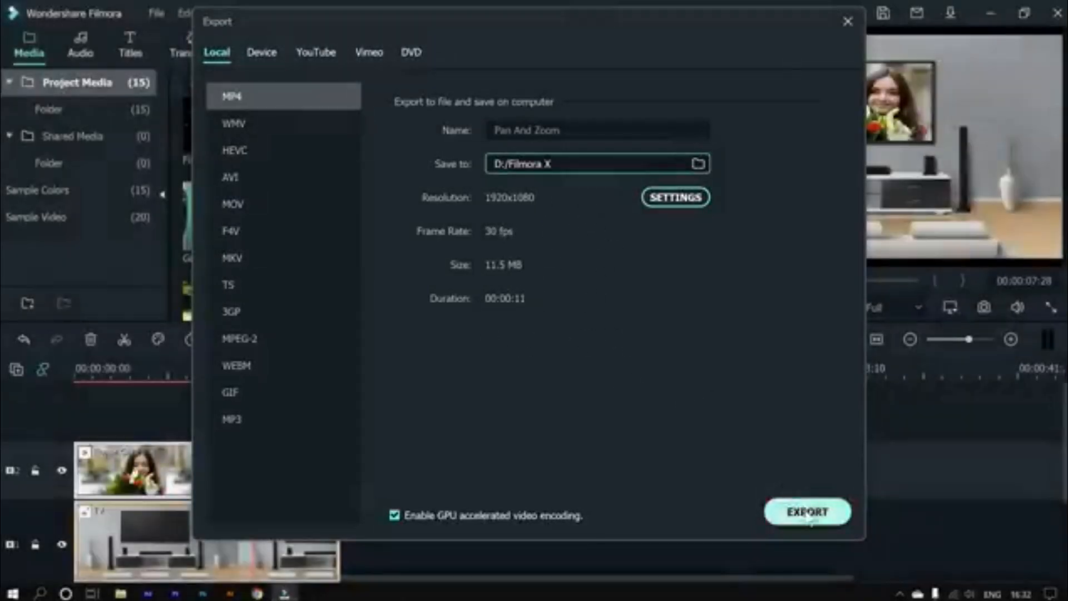
left_click(807, 511)
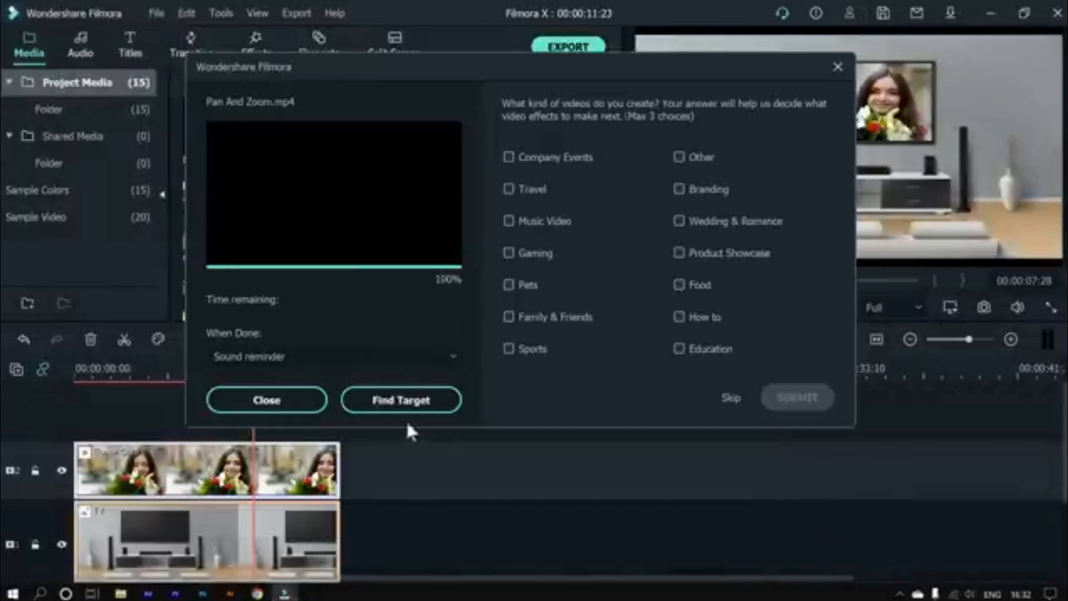
- Open the exported file's folder, try to bring Pan And Zoom.mp4 into the project, and undo the addition
left_click(402, 403)
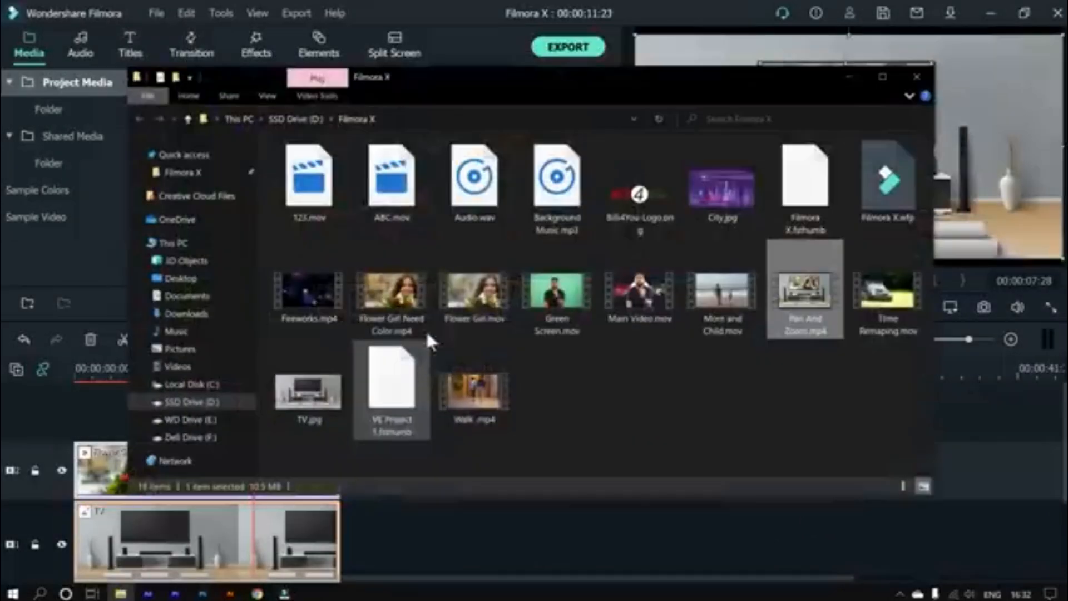
left_click_drag(813, 275, 757, 534)
key("ctrl+z")
key("ctrl+z")
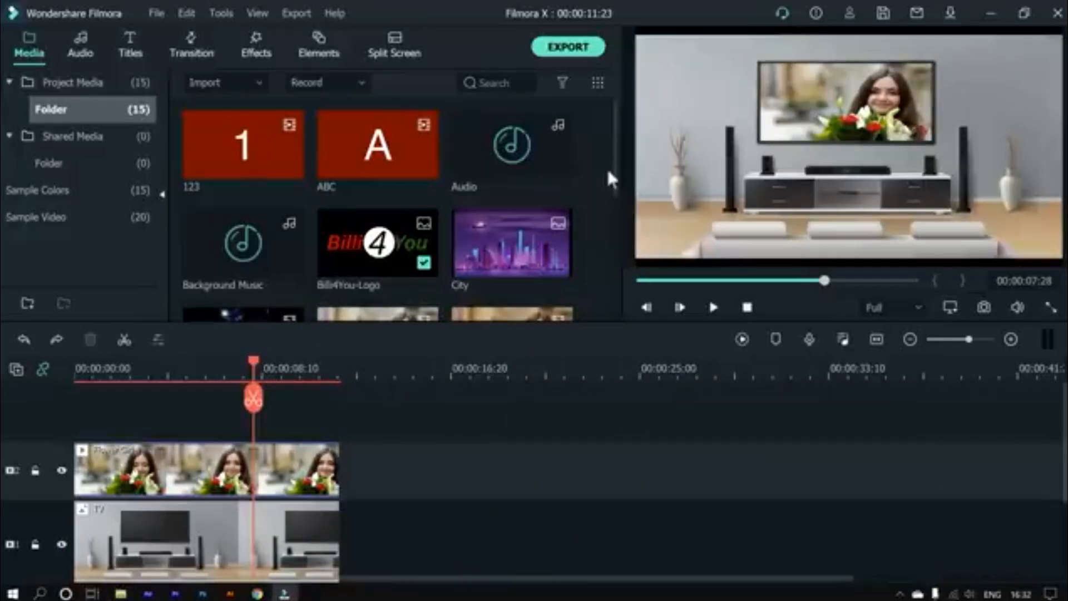
left_click_drag(616, 170, 624, 219)
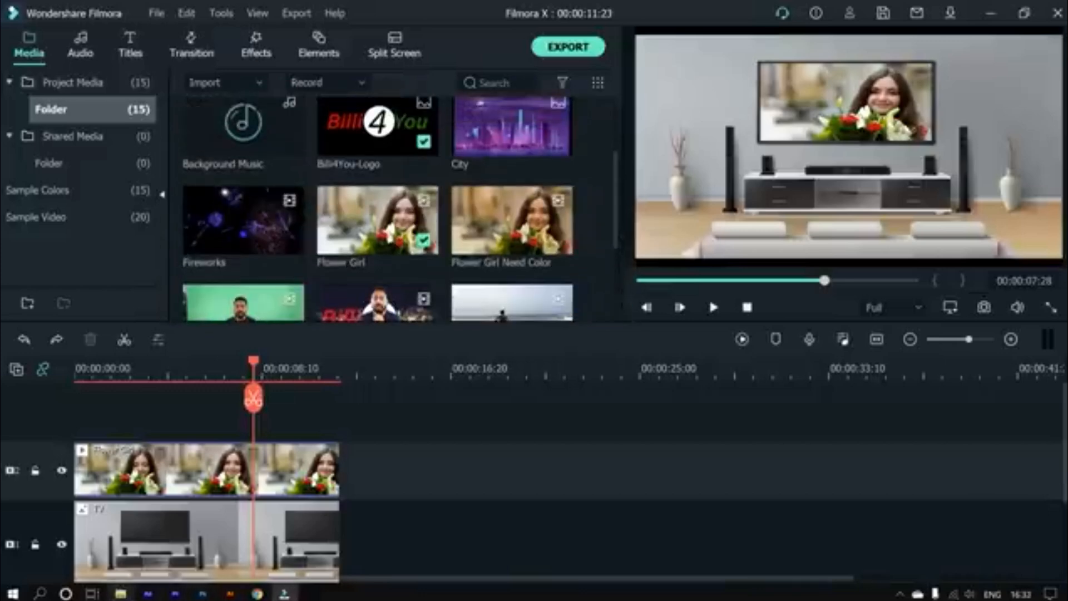
- Import Pan And Zoom.mp4 from the Filmora X folder into the project and place it directly after the TV clip
left_click(121, 593)
left_click(399, 507)
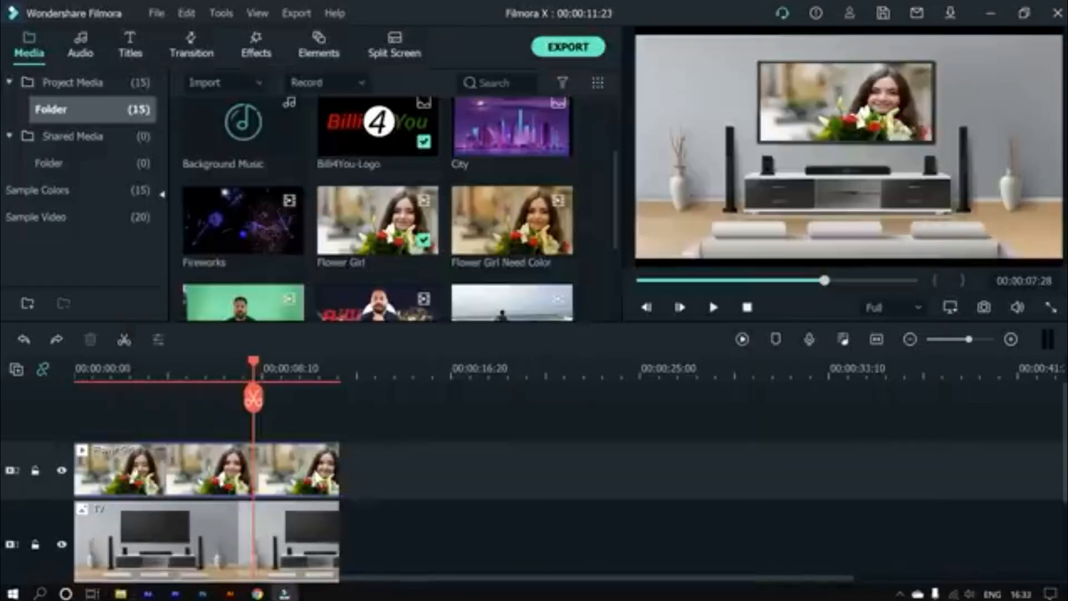
left_click(126, 594)
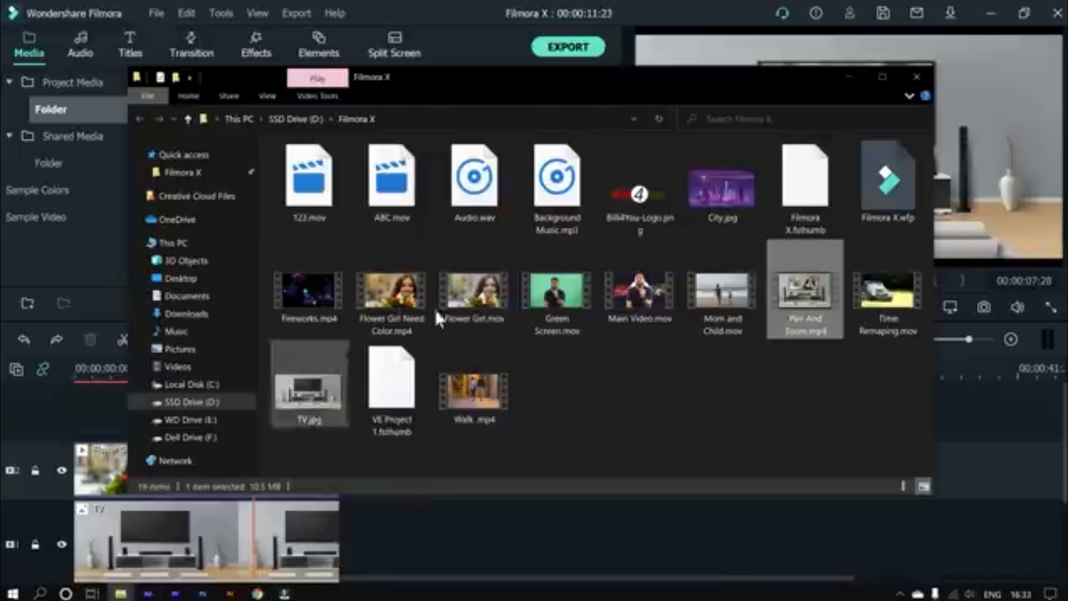
left_click_drag(764, 431, 466, 146)
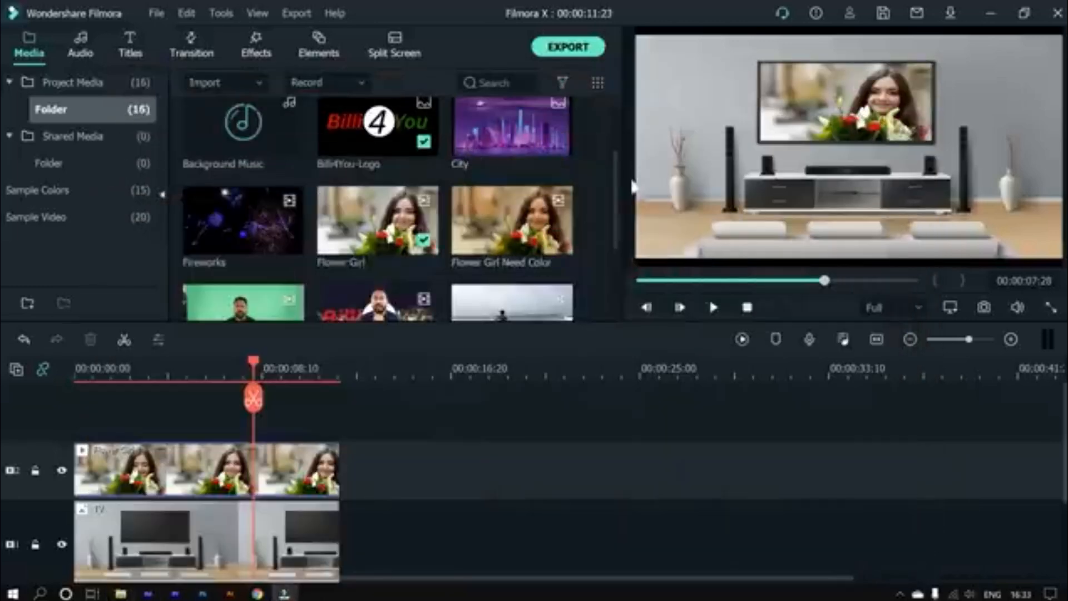
left_click_drag(612, 182, 453, 303)
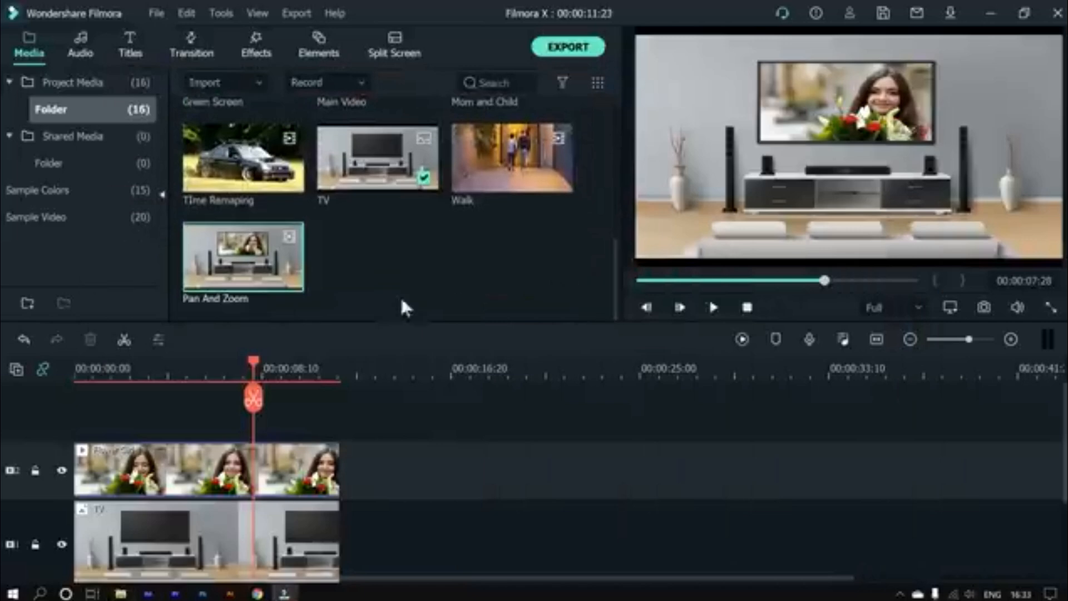
left_click_drag(256, 259, 353, 551)
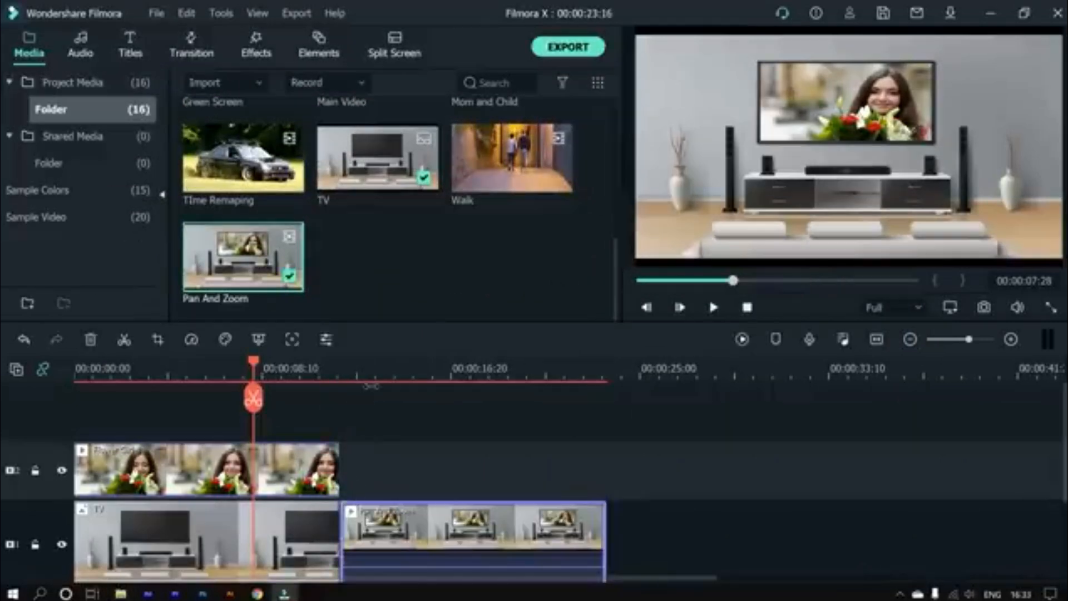
- Play the opening part of the added Pan And Zoom clip
left_click(361, 383)
key("space")
key("space")
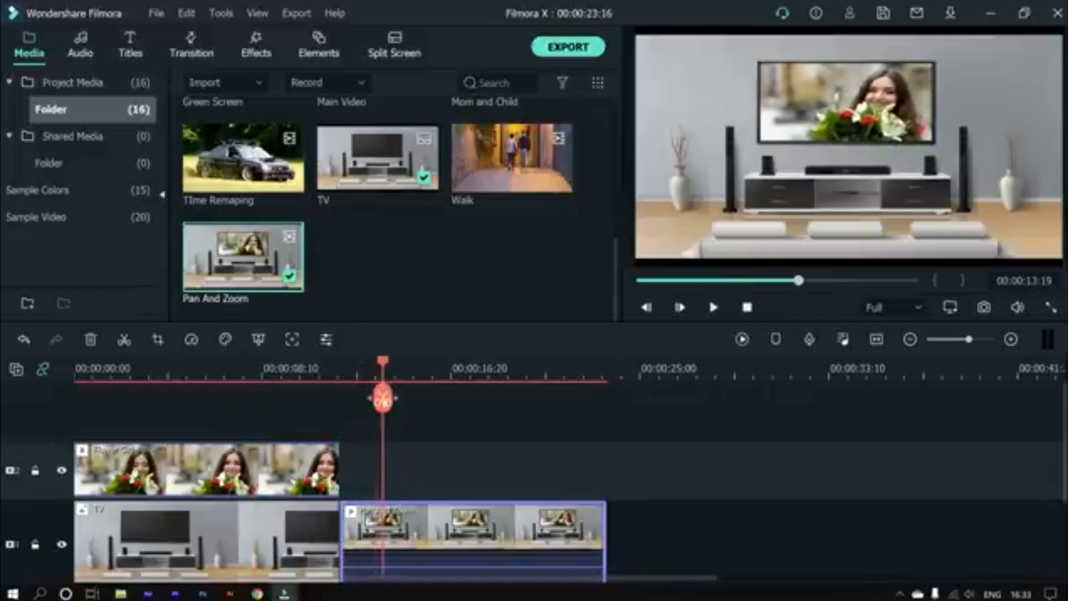
- Return the playhead to 00:00:12:00 and open the Pan & Zoom settings for the Pan And Zoom clip
left_click_drag(384, 365, 346, 416)
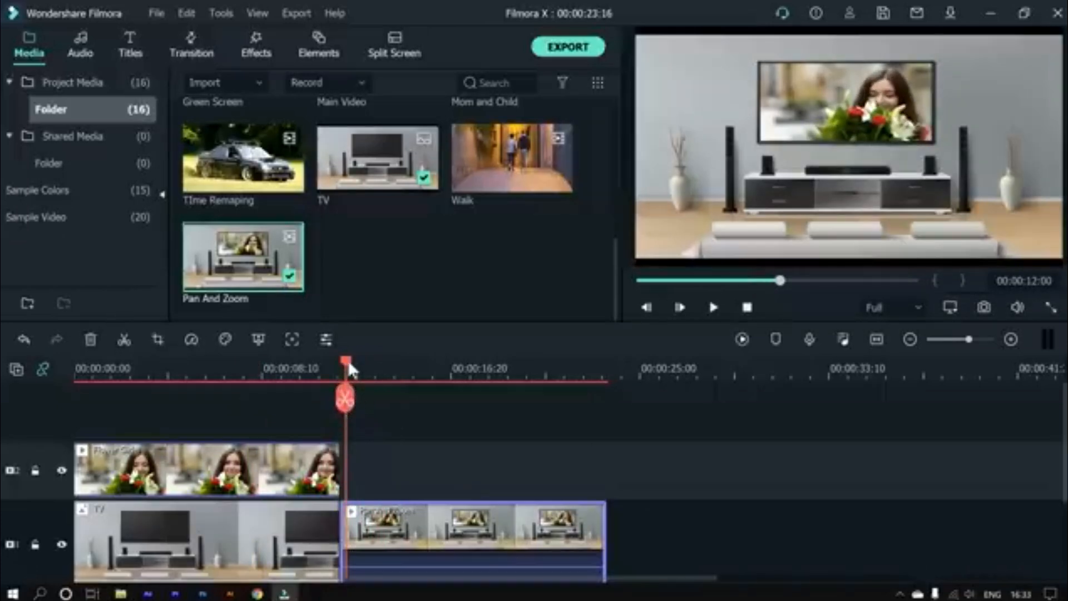
left_click(166, 342)
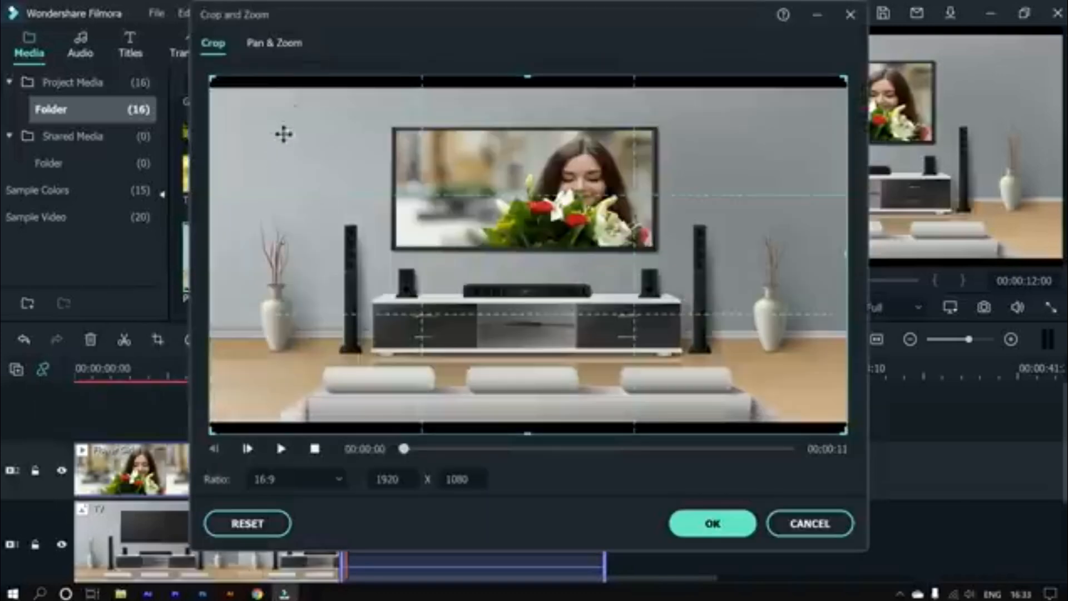
left_click(278, 45)
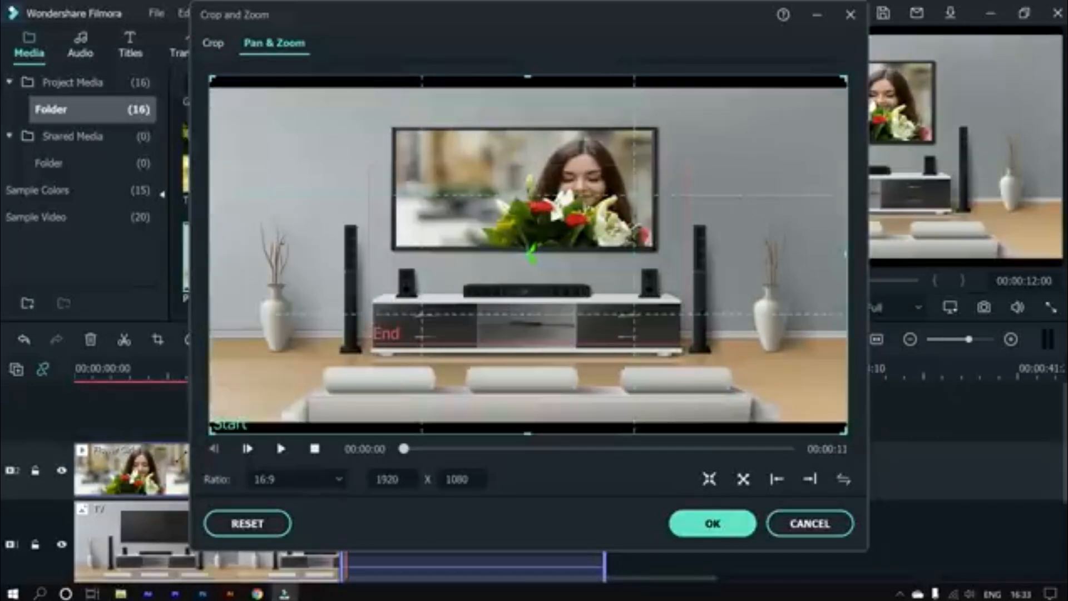
- Move the End frame up over the television and resize it to about 888 x 499 around the screen
left_click(403, 225)
left_click_drag(403, 225, 443, 157)
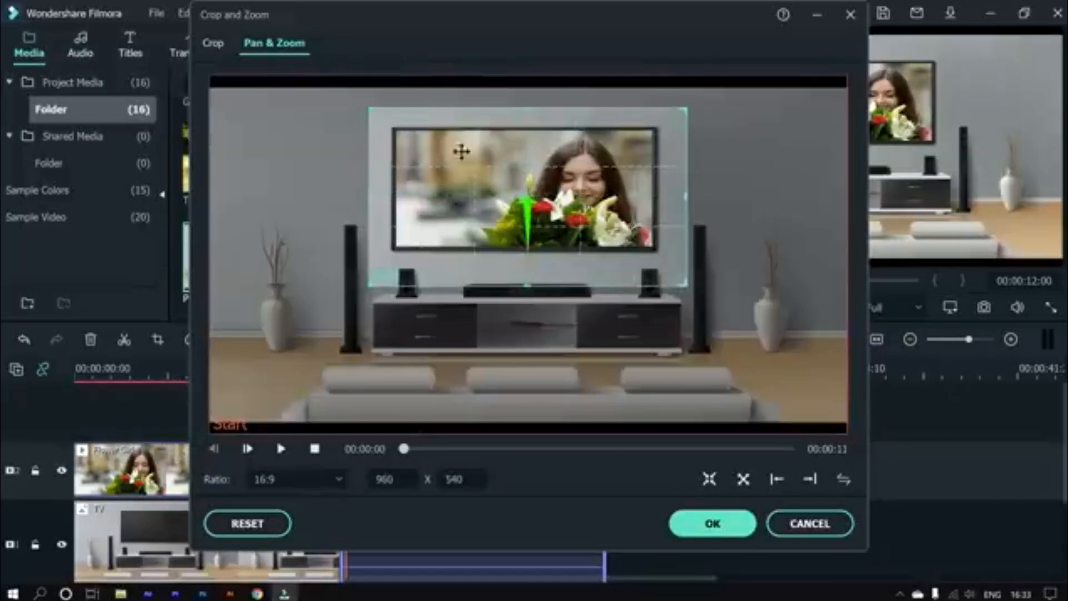
left_click_drag(687, 109, 641, 134)
left_click_drag(607, 208, 625, 186)
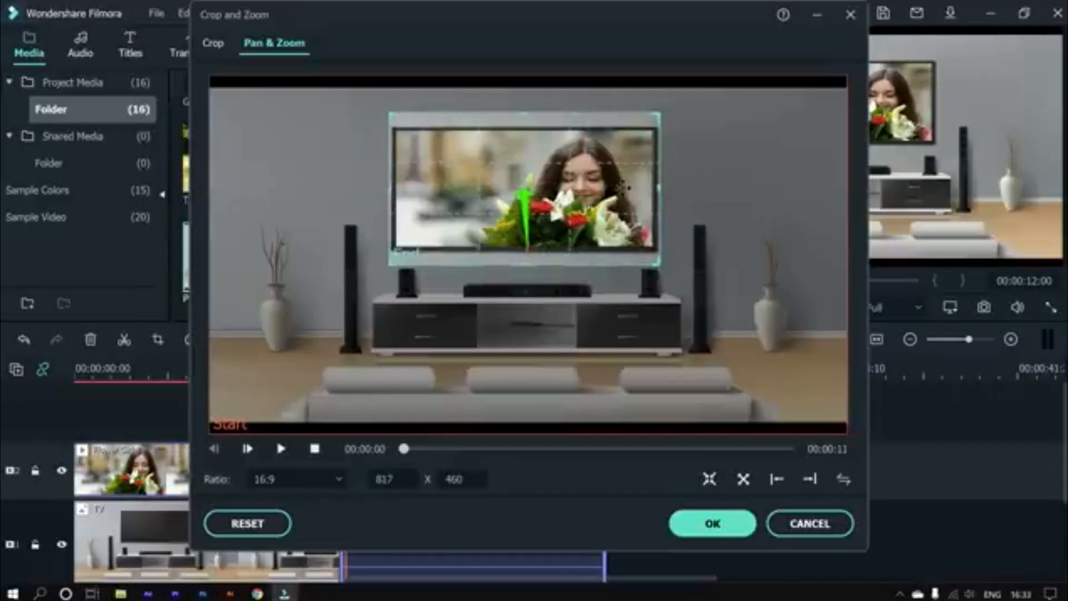
left_click_drag(674, 129, 659, 146)
left_click(712, 527)
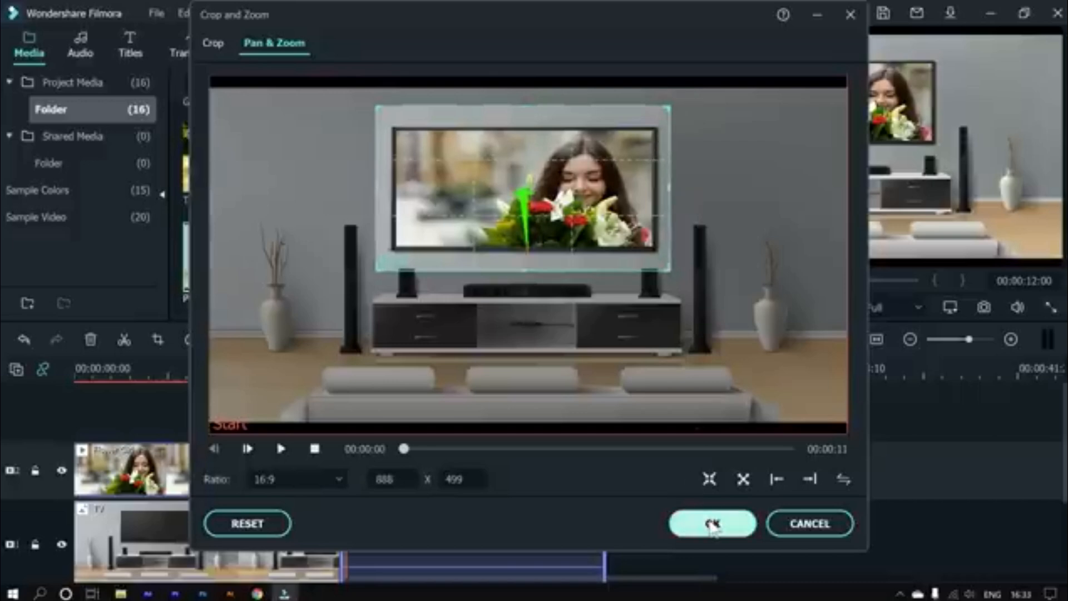
- Try the zoom-in and zoom-out presets, and shrink the full-size End frame by its corner
left_click(709, 480)
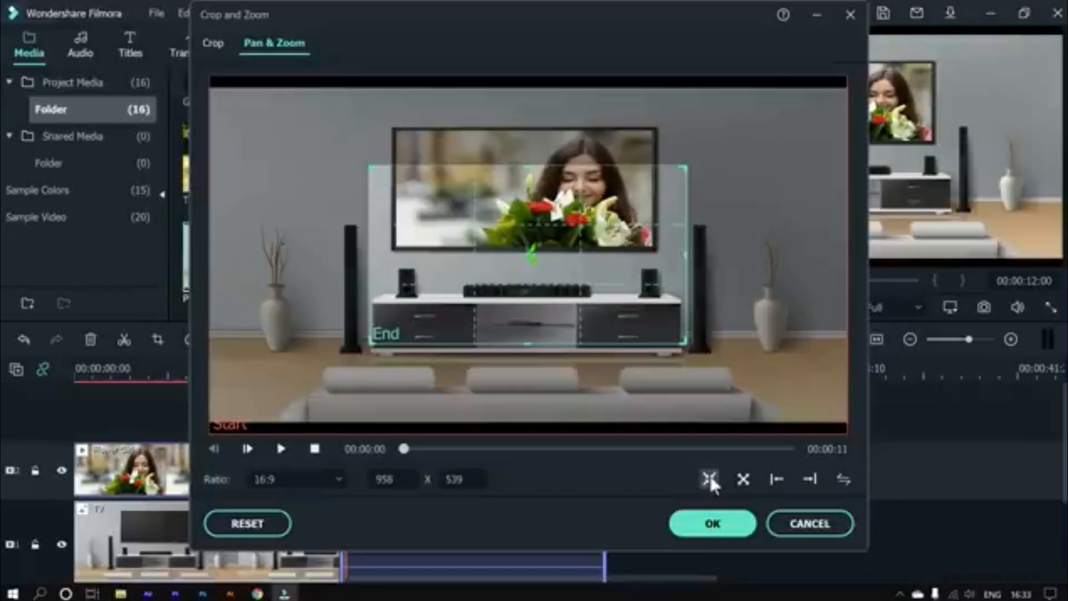
left_click(743, 482)
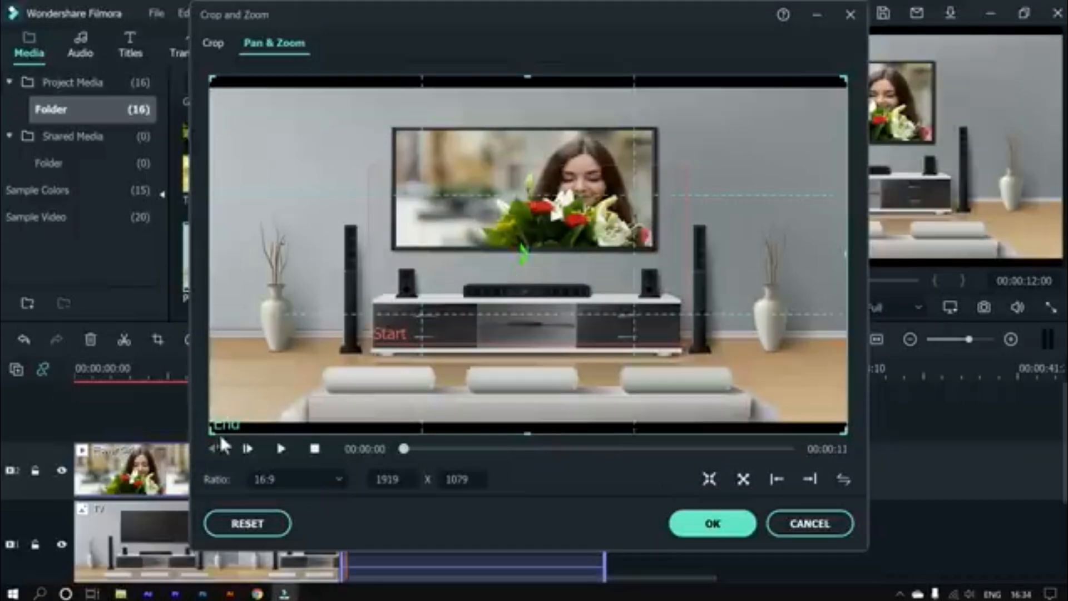
left_click_drag(213, 431, 525, 257)
left_click(449, 305)
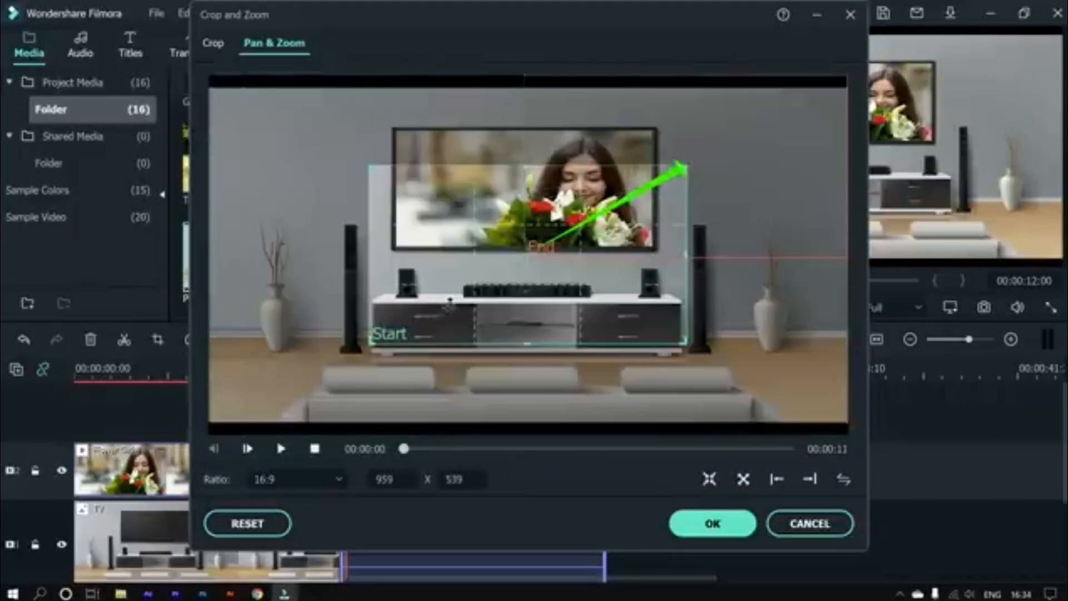
- Apply the zoom-in preset with its End frame moved up over the television, and play the resulting clip
left_click(709, 478)
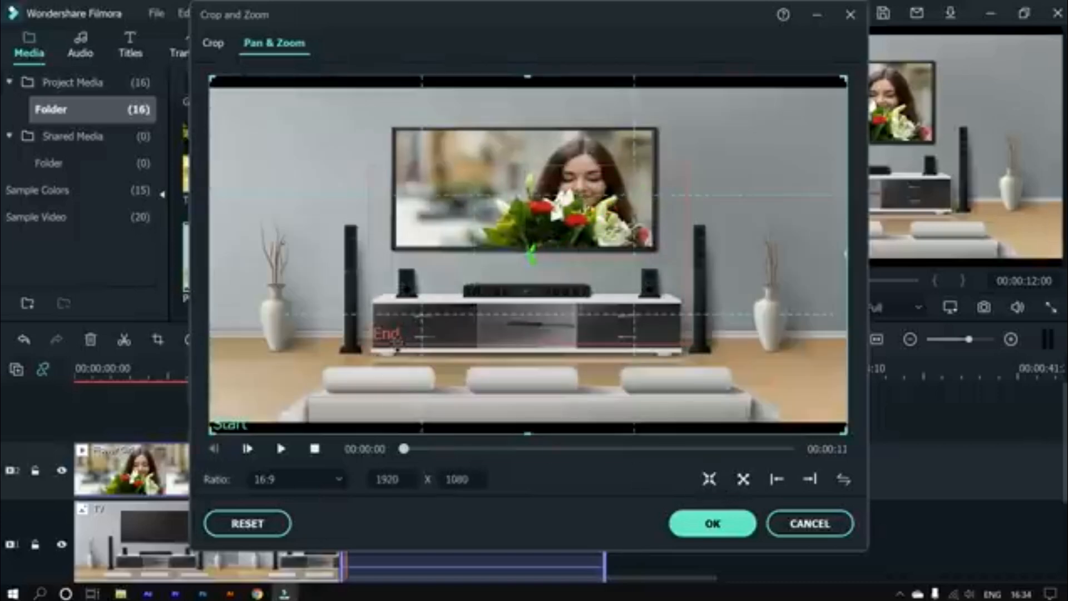
left_click(397, 342)
left_click_drag(486, 329, 485, 263)
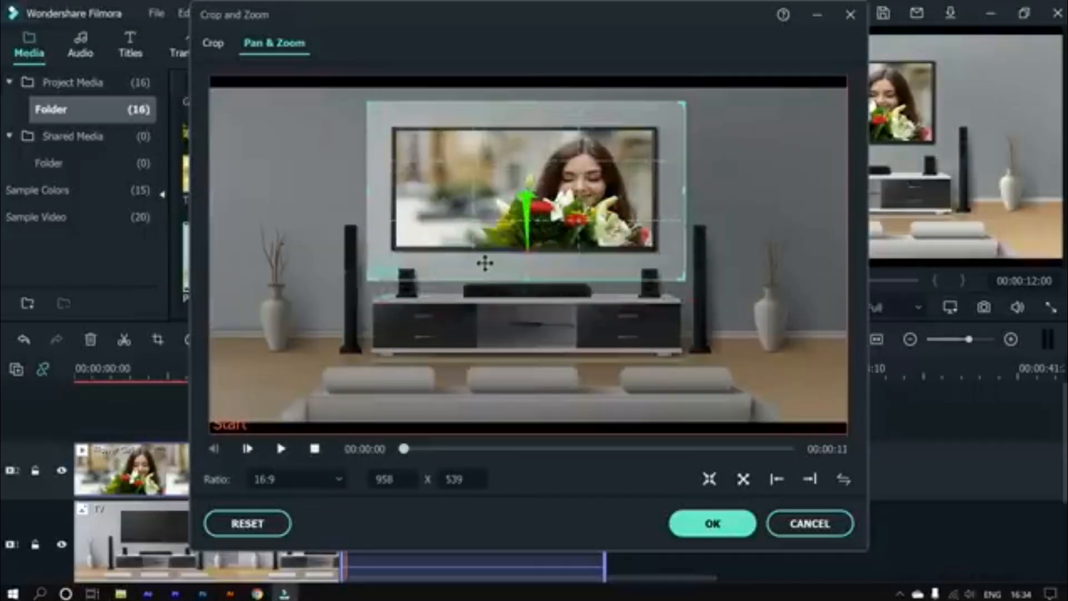
left_click(714, 525)
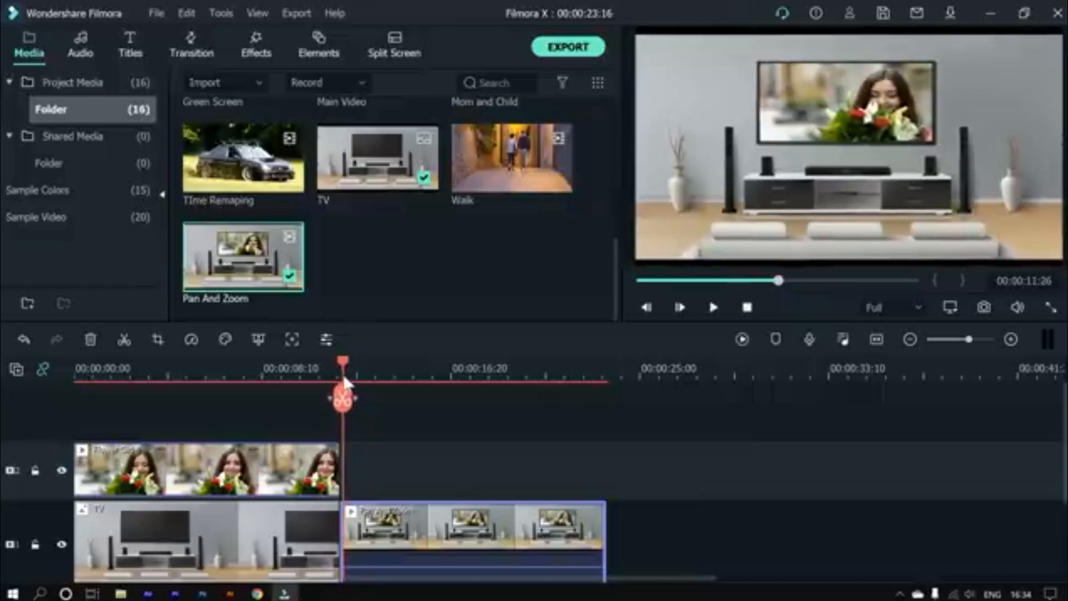
key("space")
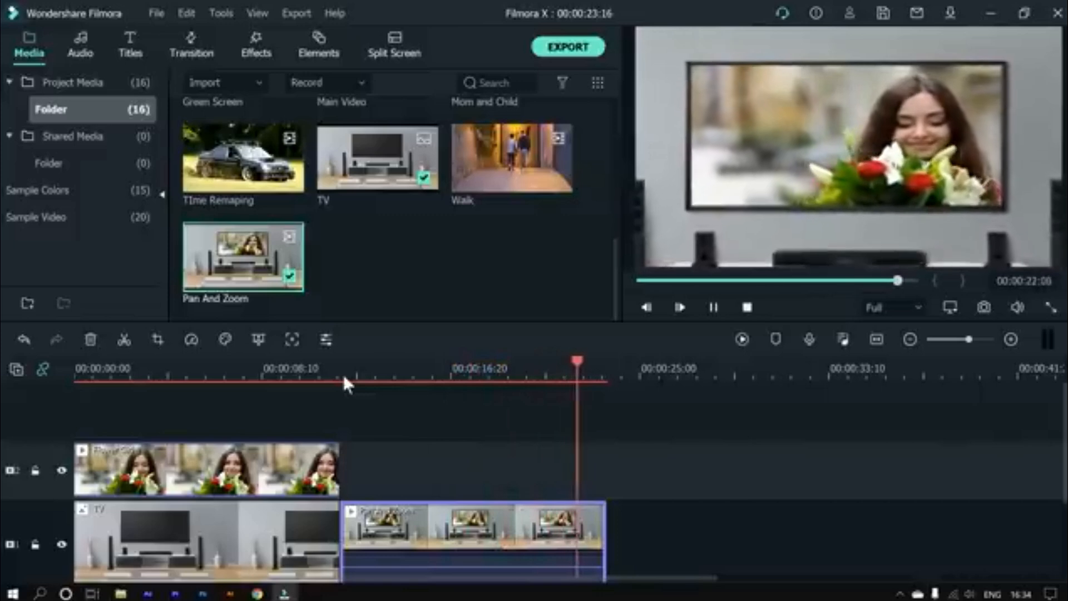
key("space")
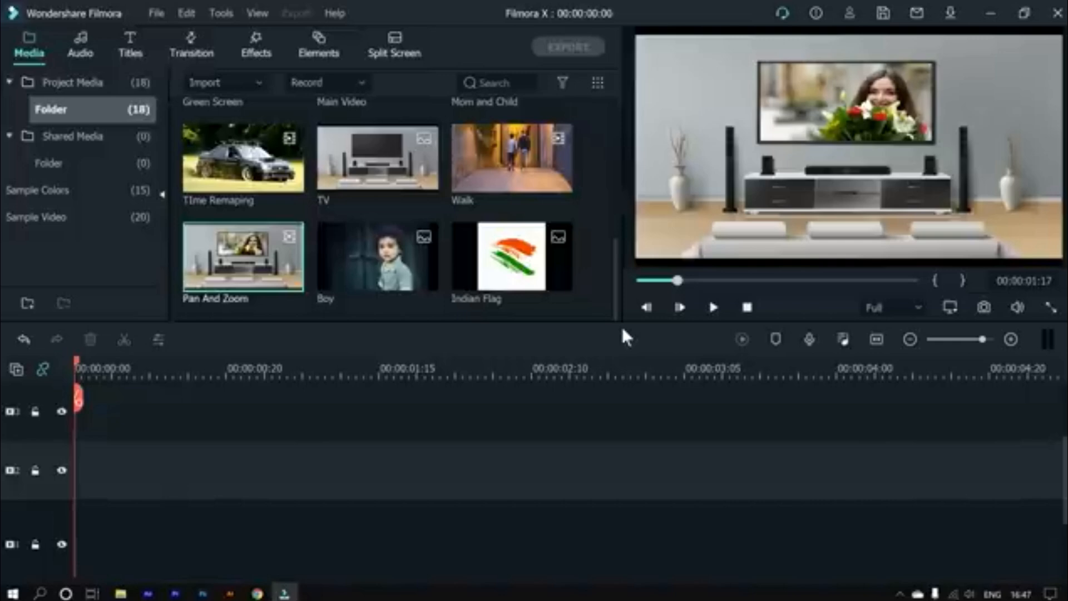
- Place the Boy image at the start of the second video track and enlarge and reposition it to fill the frame
left_click(375, 256)
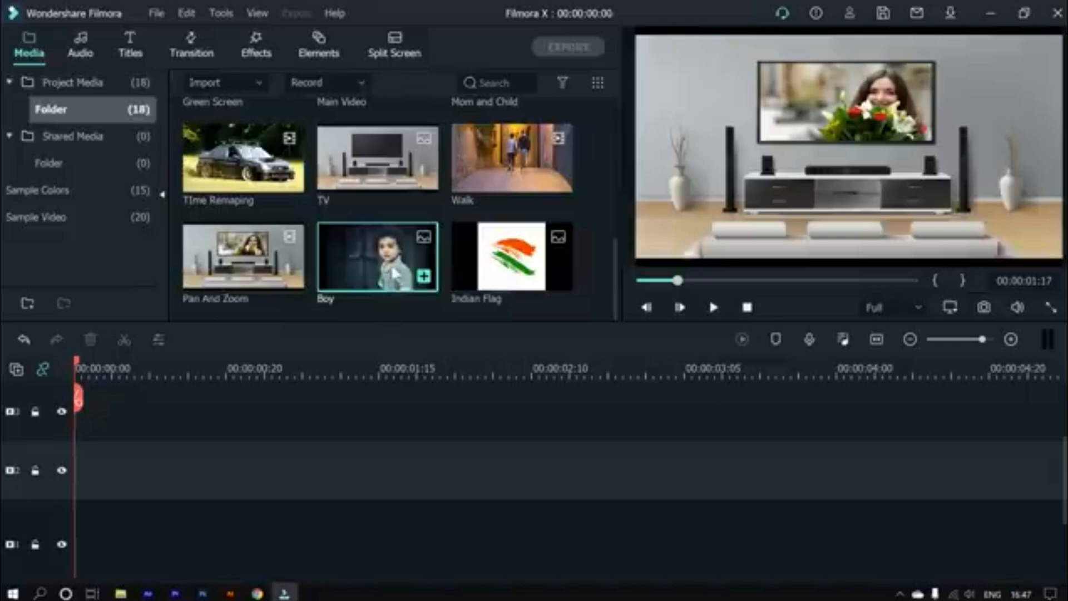
left_click_drag(383, 257, 64, 483)
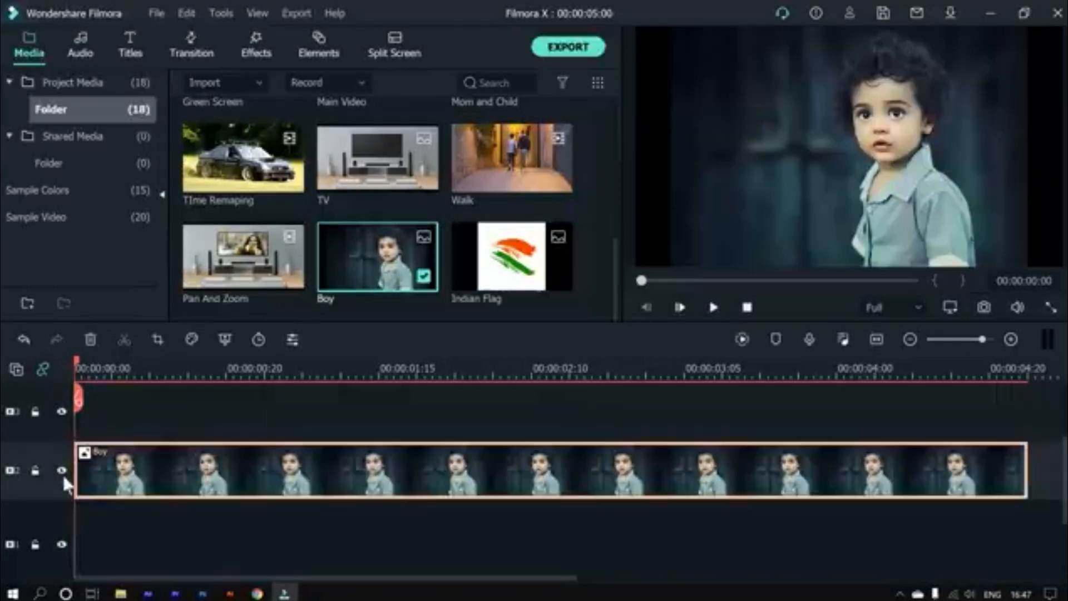
left_click(715, 218)
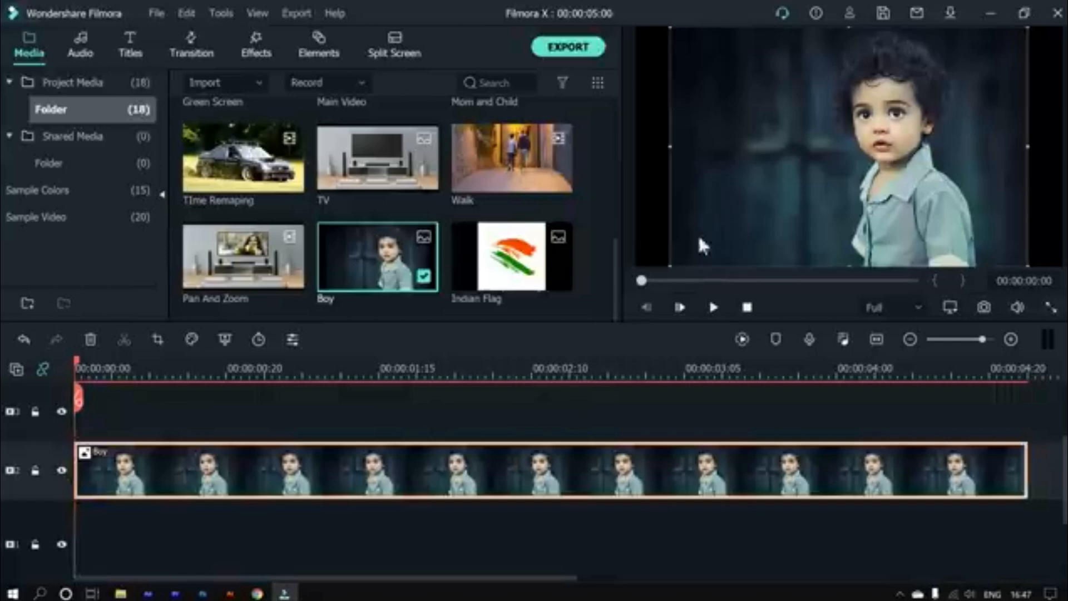
left_click_drag(670, 265, 545, 420)
left_click_drag(761, 213, 798, 212)
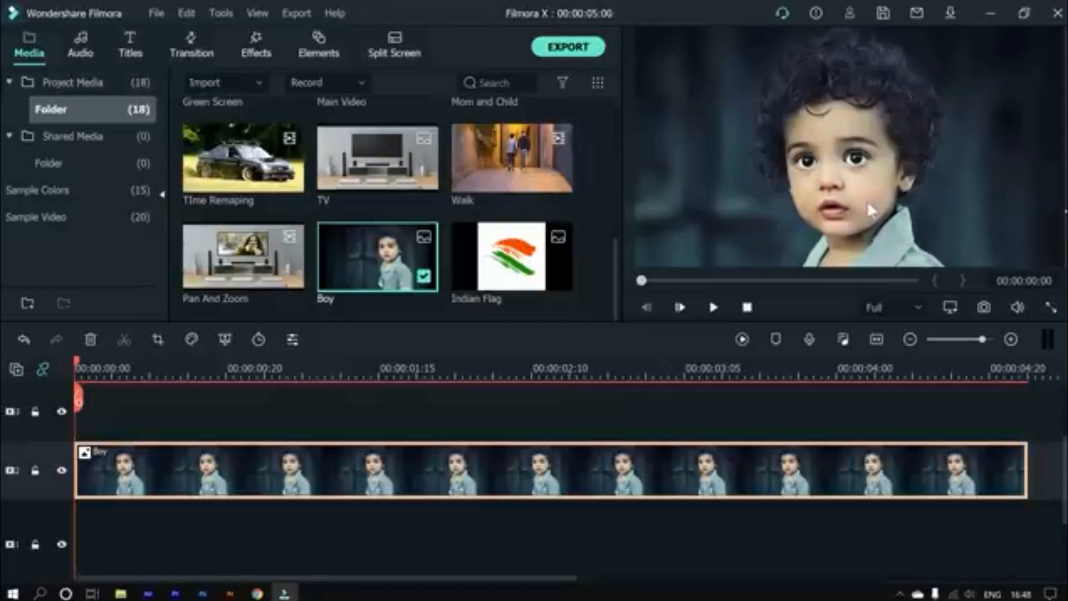
- Preview the Indian Flag image from the project media, then return to the Boy composition
double_click(512, 256)
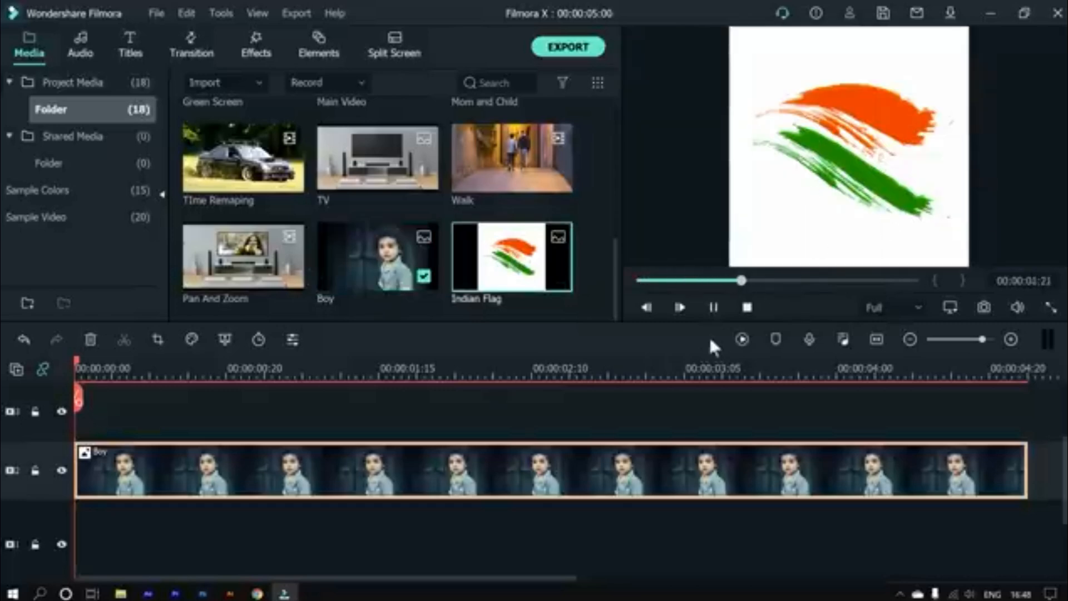
left_click(714, 307)
left_click(486, 449)
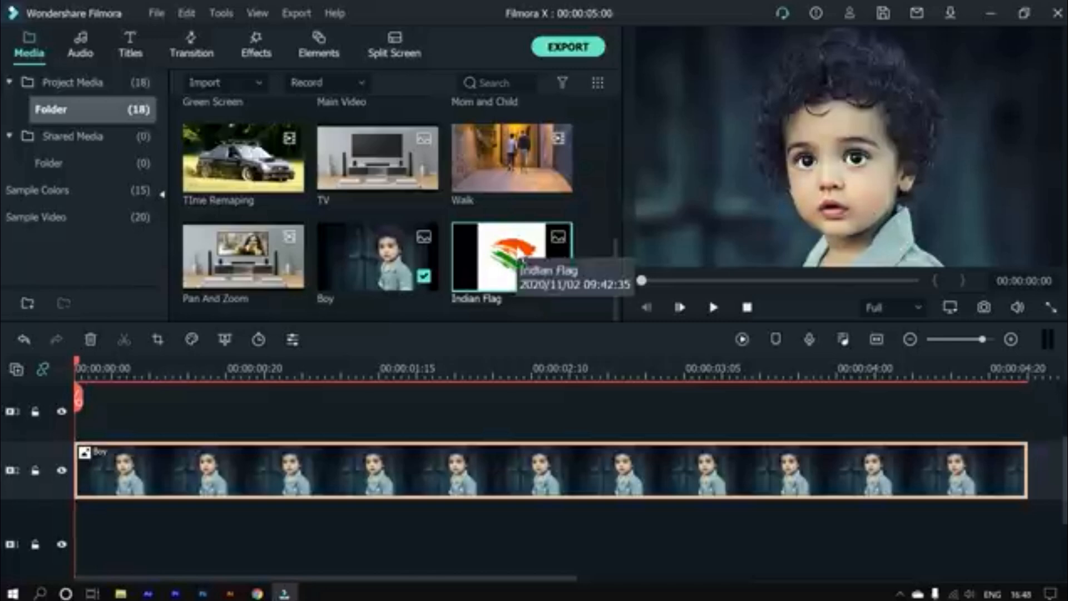
- Place Billi4You-Logo on the track above the Boy clip and shrink it to fit on the boy's forehead
scroll(485, 462, "up", 1)
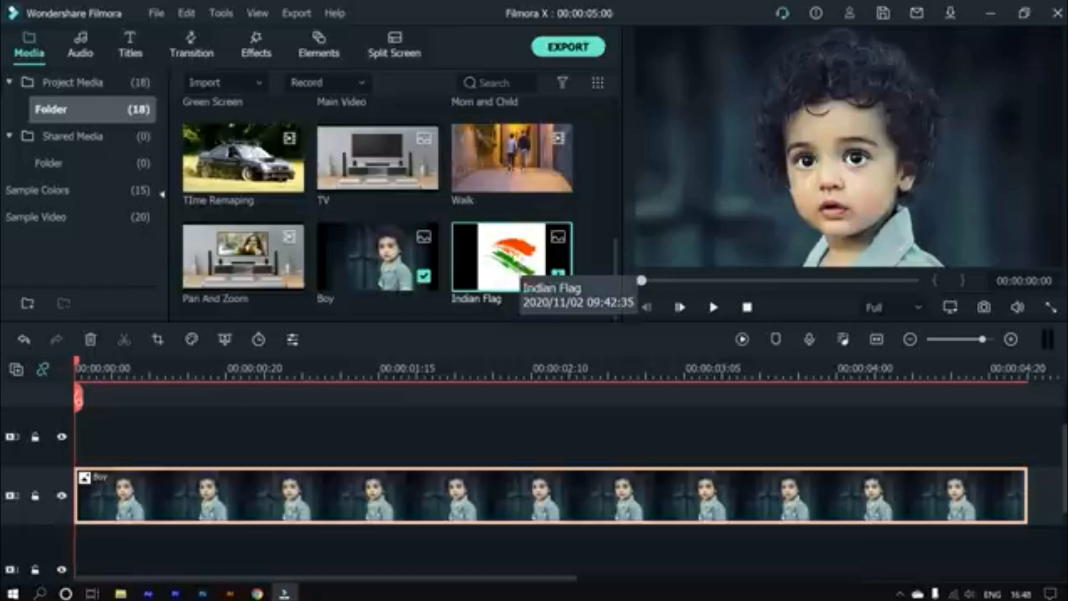
scroll(458, 201, "up", 5)
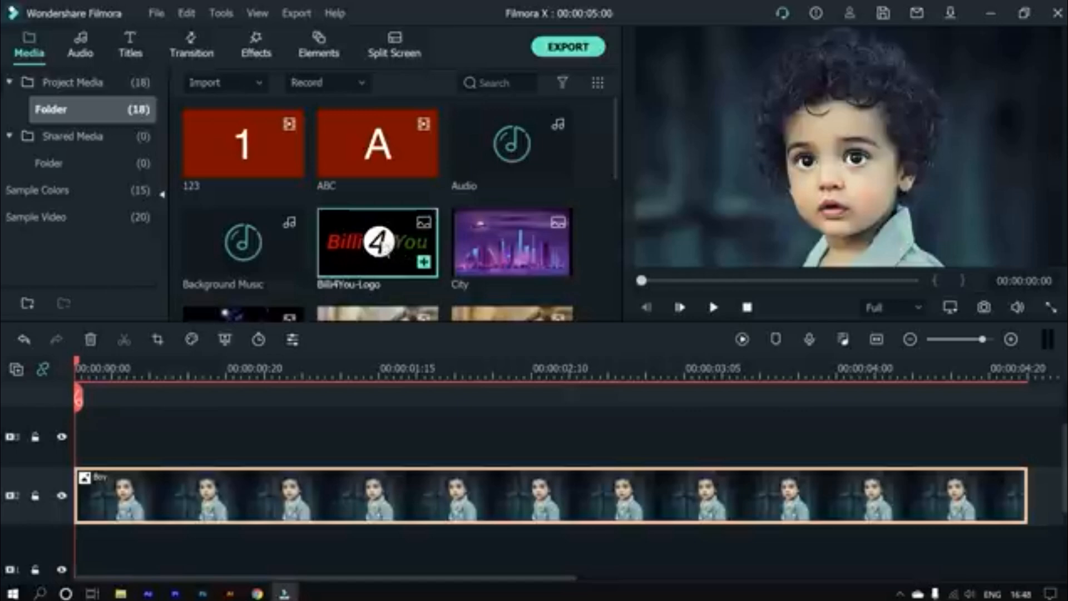
left_click_drag(383, 235, 59, 437)
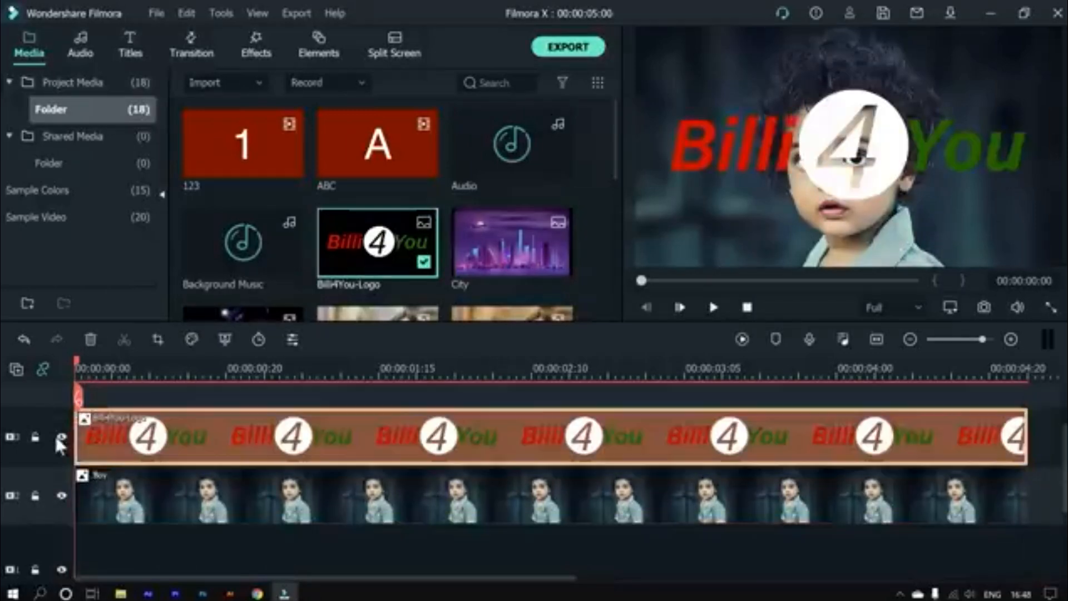
left_click(570, 370)
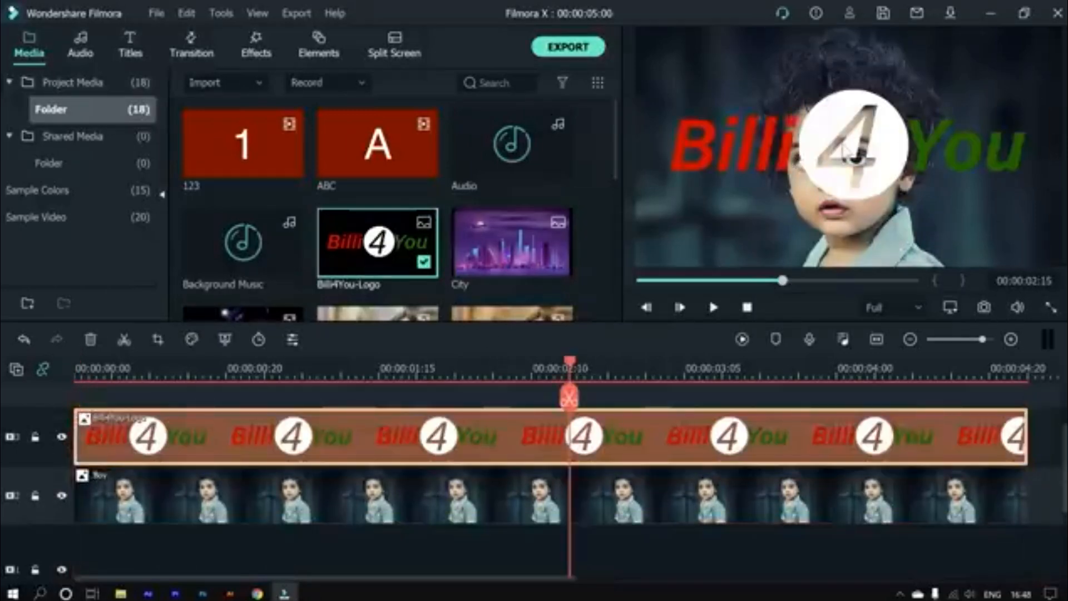
left_click(829, 117)
left_click_drag(1062, 64, 848, 131)
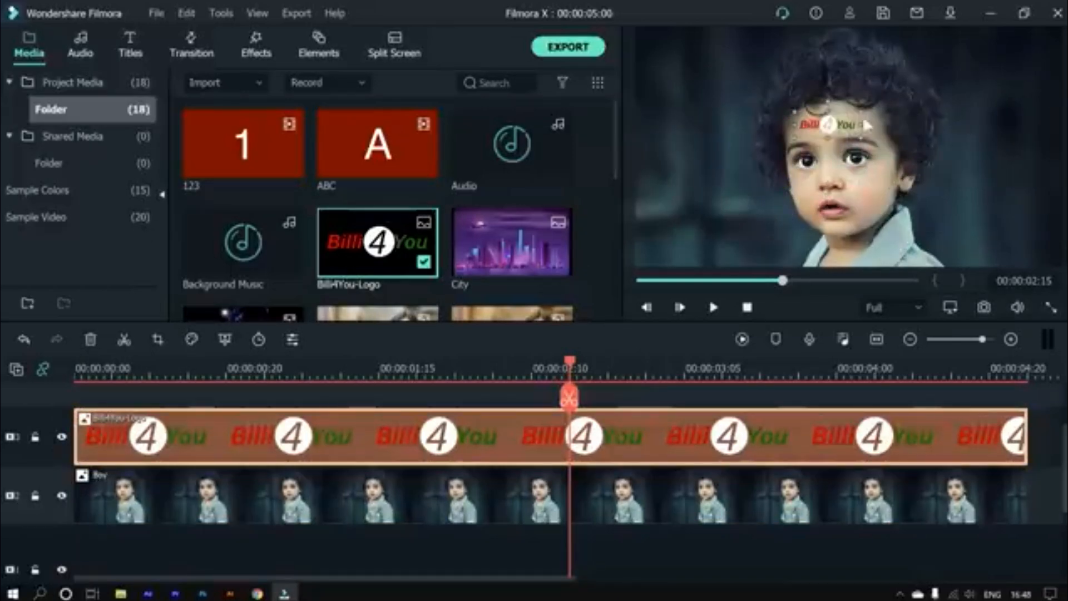
- Rotate the logo slightly counterclockwise to match the tilt of the boy's forehead
left_click(824, 107)
left_click(827, 122)
left_click_drag(839, 113, 837, 111)
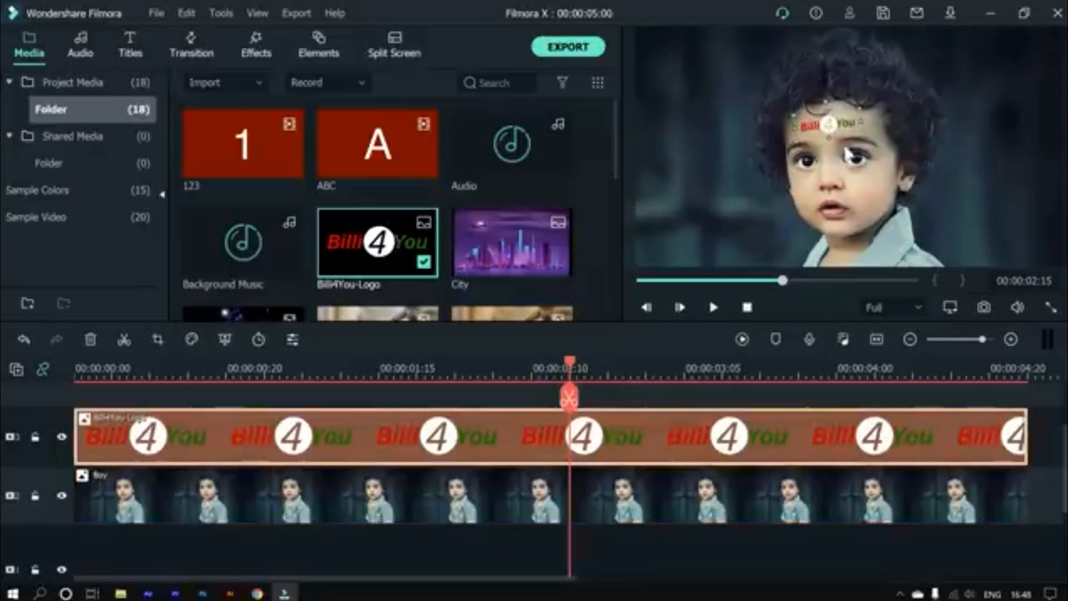
left_click(848, 184)
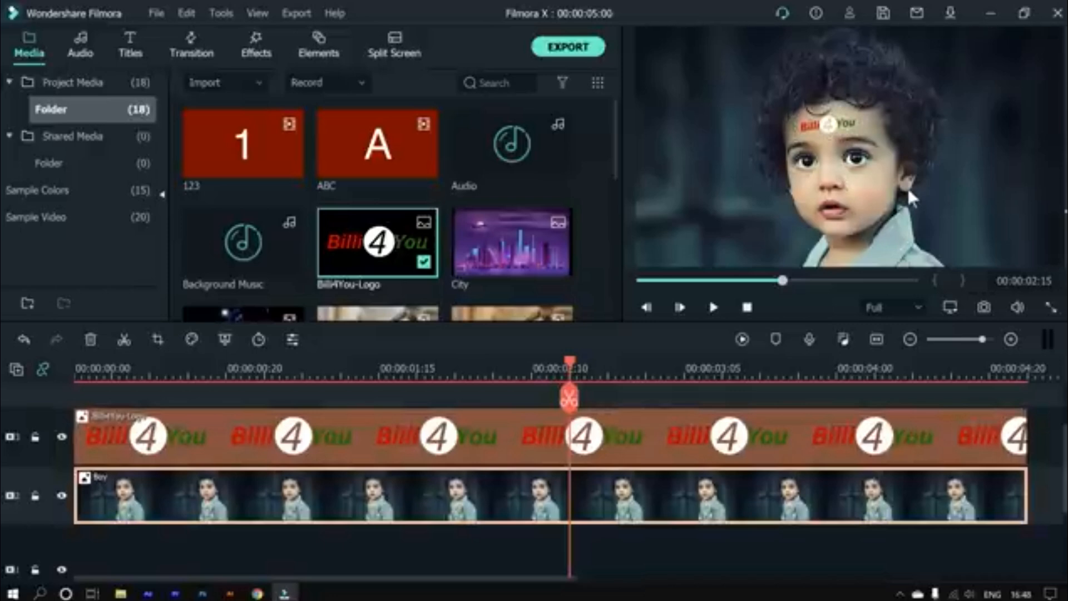
- Place the Indian Flag image on a track above Billi4You-Logo and shrink it to fit on the boy's cheek
scroll(543, 220, "down", 5)
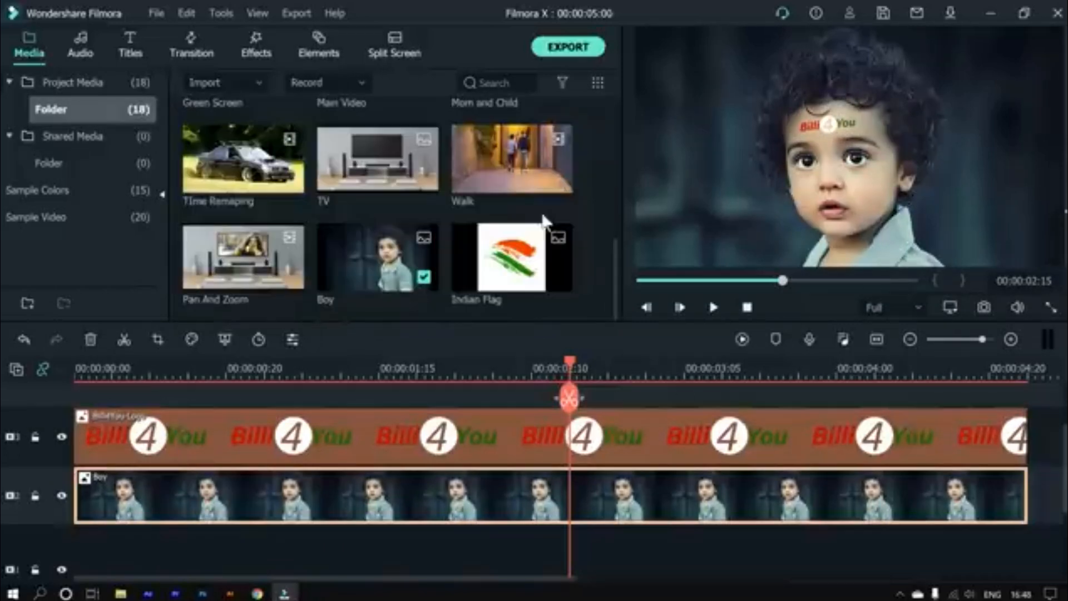
left_click(518, 261)
left_click(462, 429)
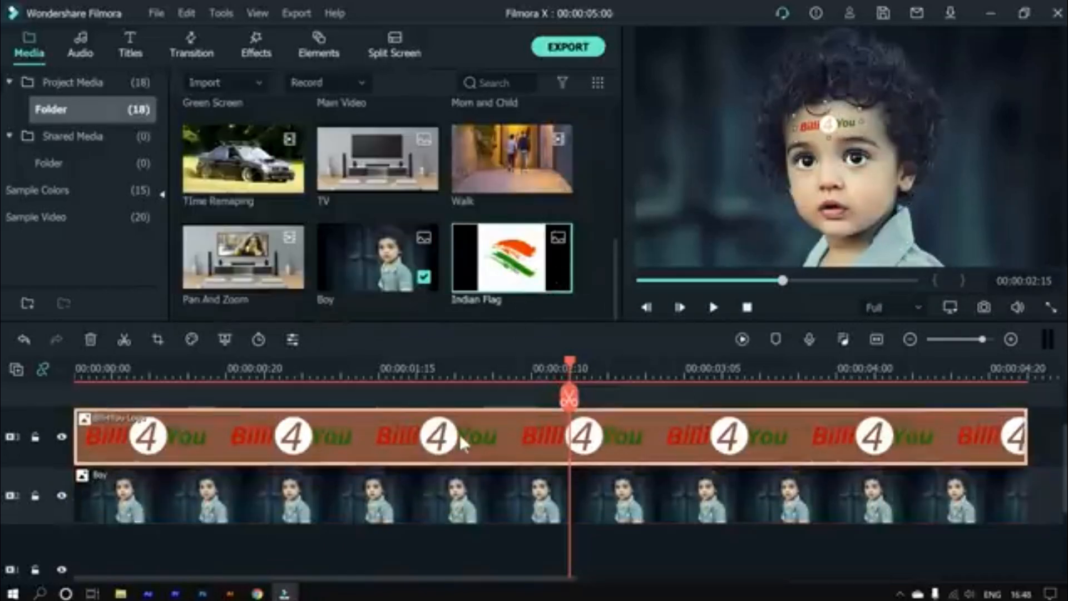
left_click_drag(520, 249, 61, 410)
left_click_drag(740, 37, 871, 191)
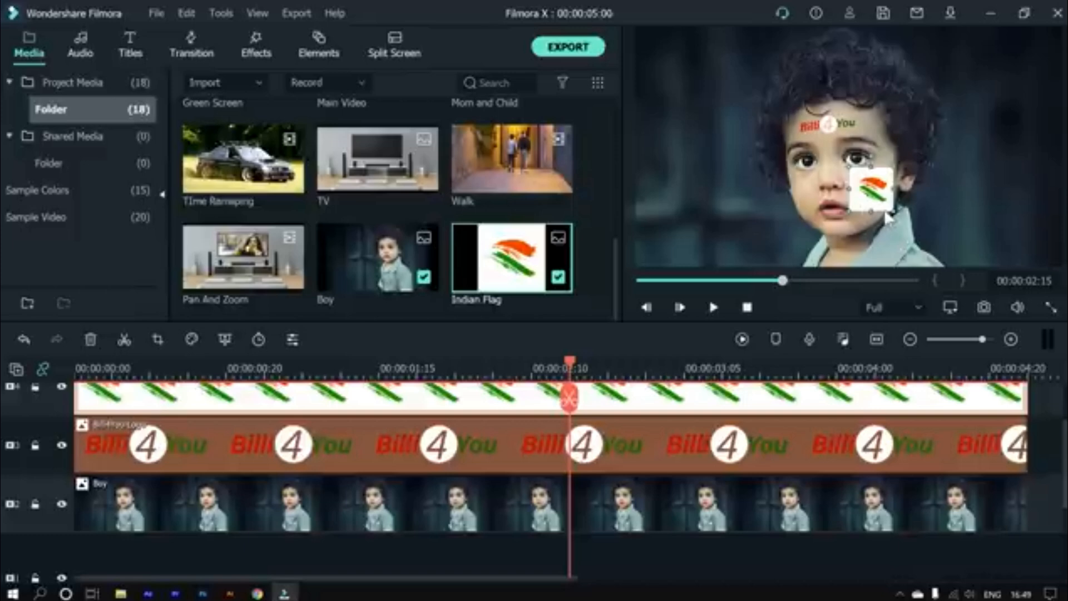
left_click_drag(893, 190, 889, 190)
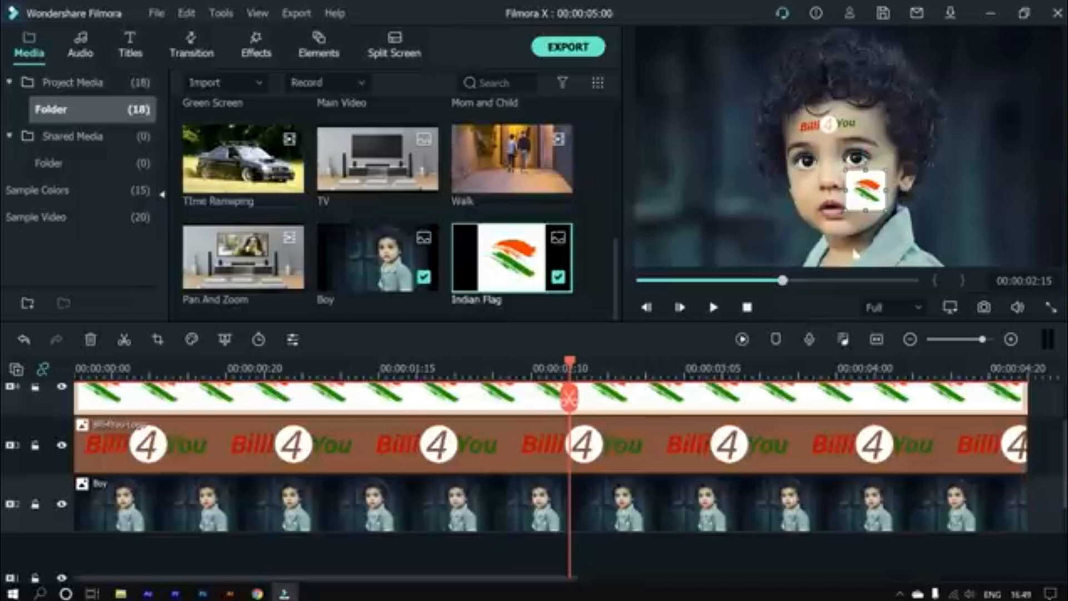
- Nudge the Billi4You logo slightly to the left on the boy's forehead and reselect the flag overlay
left_click(643, 449)
left_click_drag(848, 135, 842, 134)
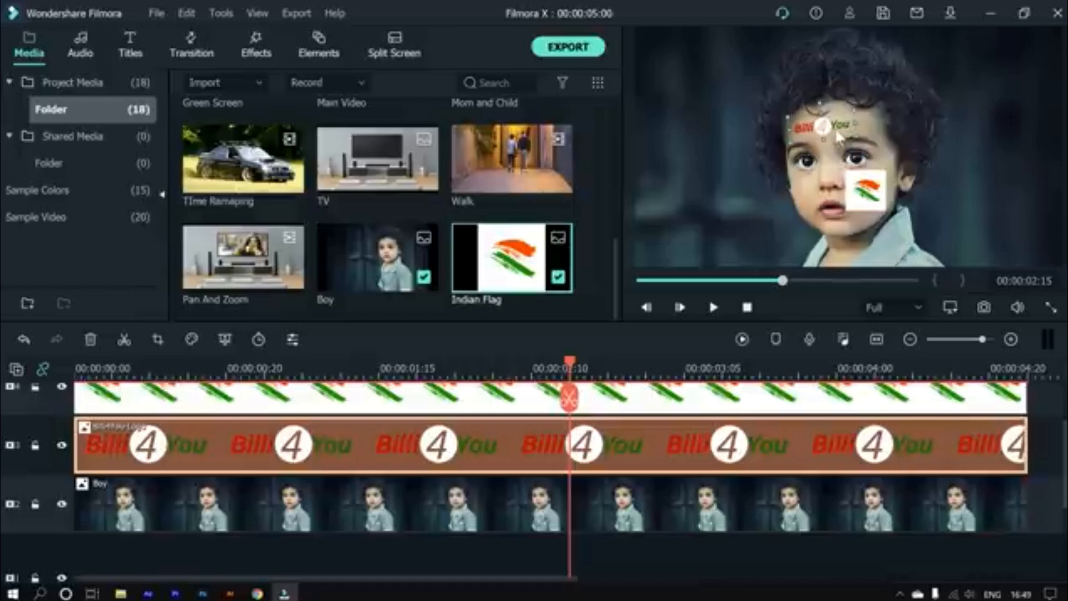
left_click(879, 204)
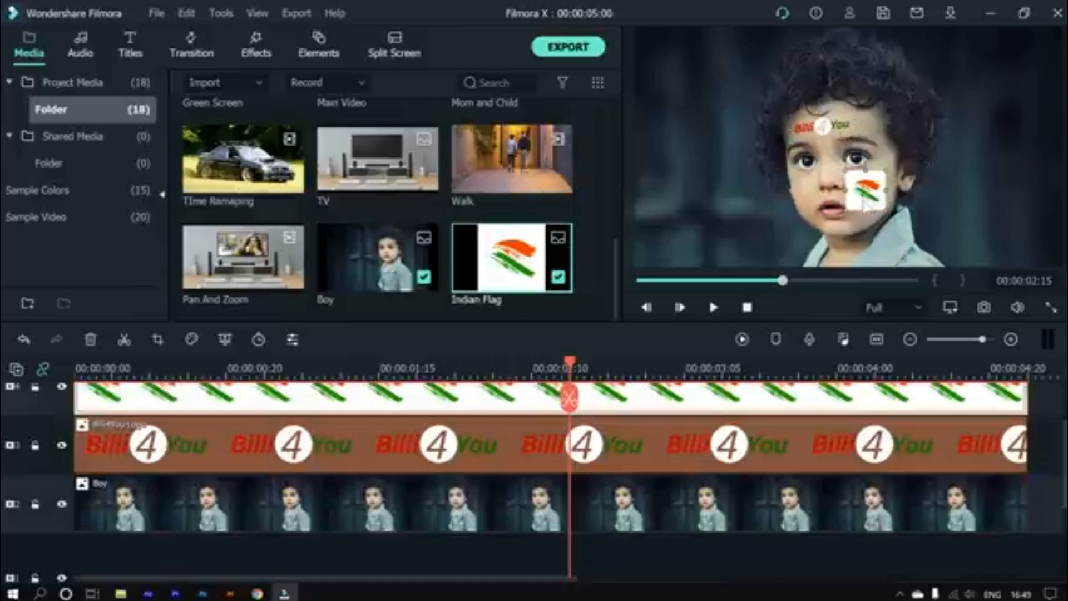
- Open the image settings of the Indian Flag clip and expand its Compositing options
scroll(577, 472, "up", 1)
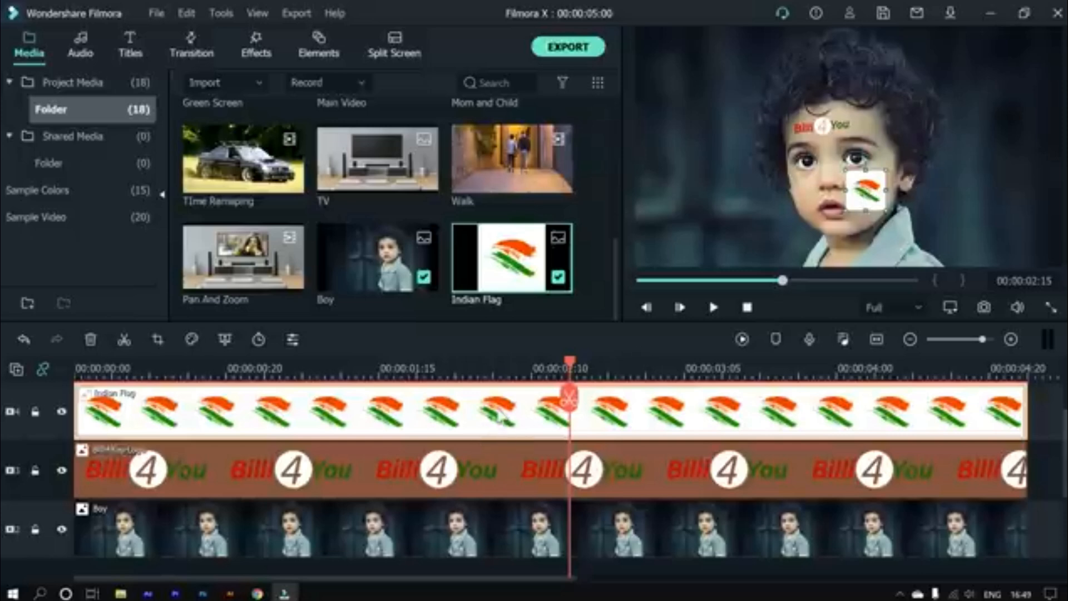
scroll(600, 426, "up", 2)
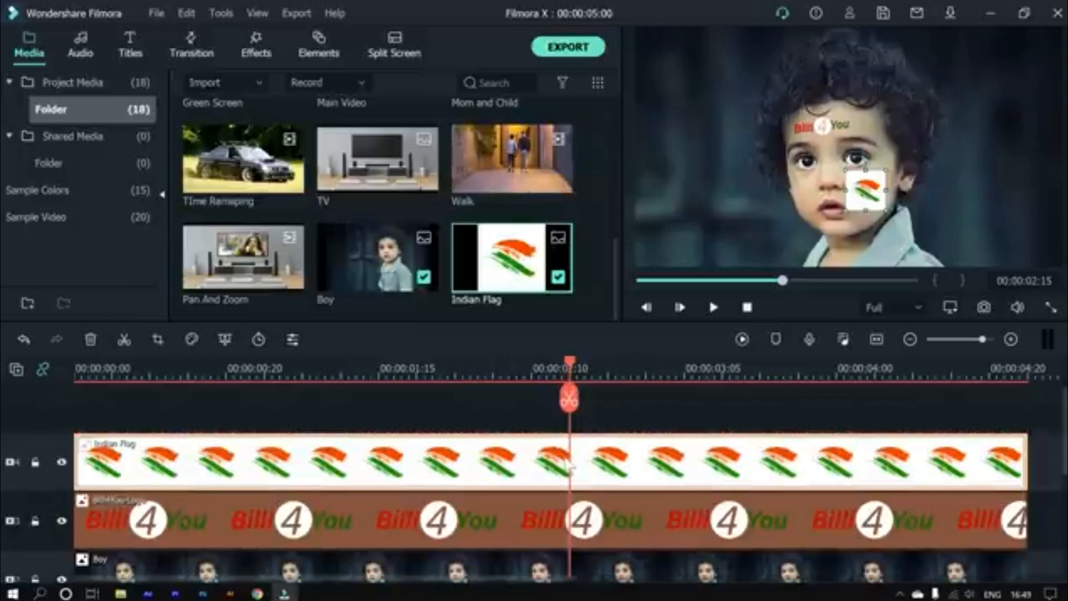
left_click(292, 339)
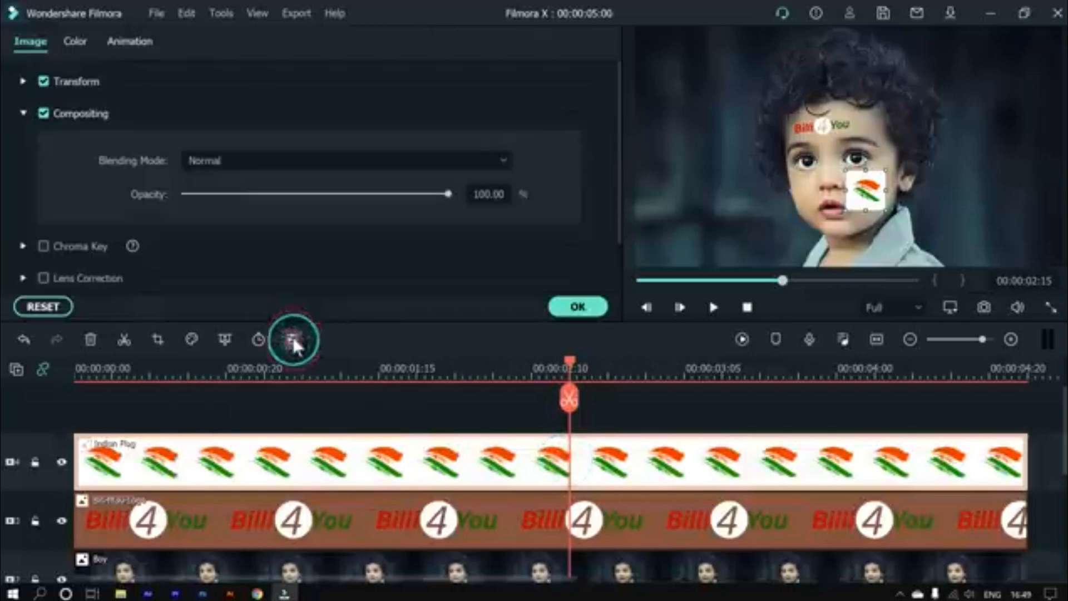
left_click(23, 112)
left_click(65, 114)
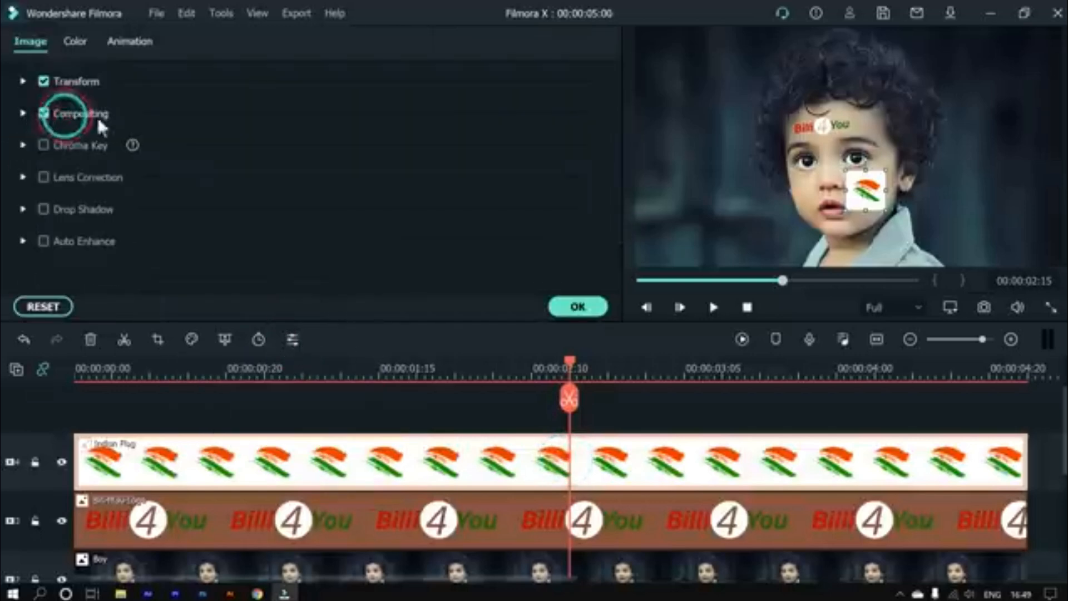
left_click(24, 111)
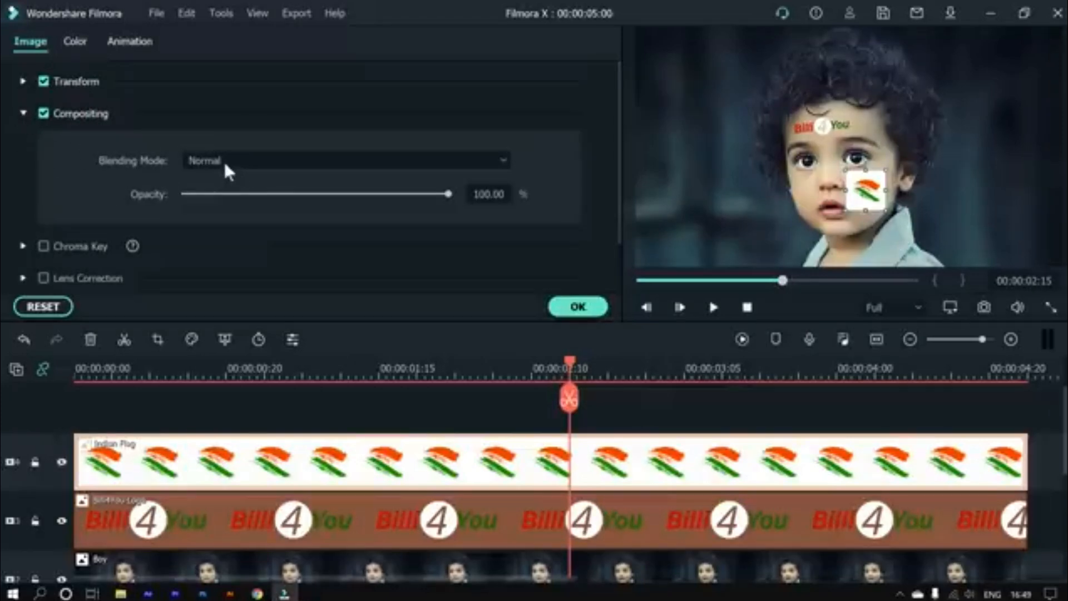
- Look through the available blending modes and set the Indian Flag clip's blending mode to Darken
left_click(289, 167)
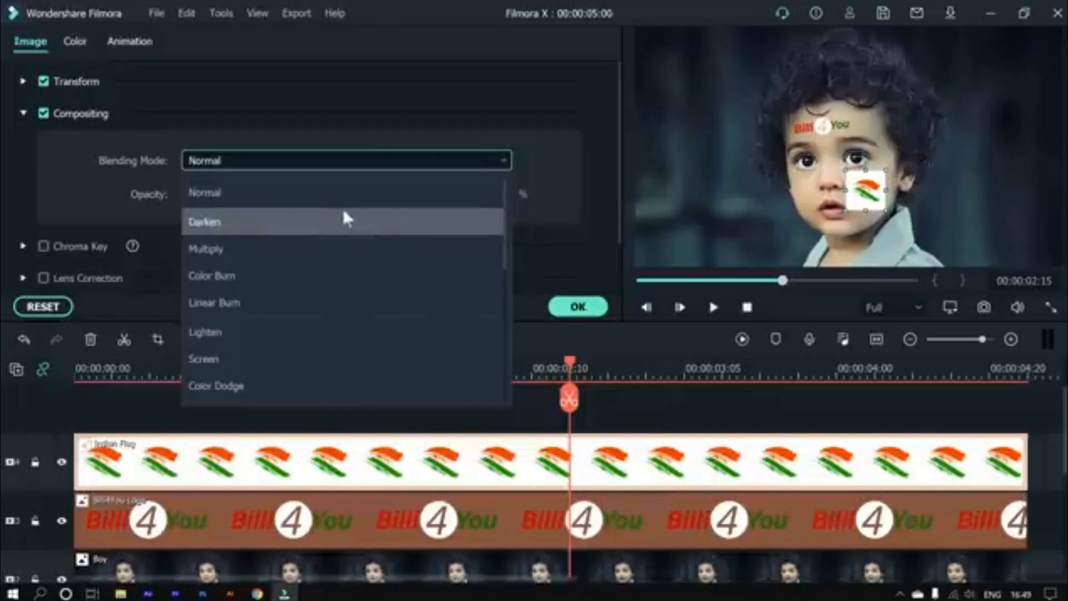
mouse_move(502, 188)
left_mouse_down()
mouse_move(511, 335)
mouse_move(500, 365)
mouse_move(504, 203)
mouse_move(514, 189)
left_mouse_up()
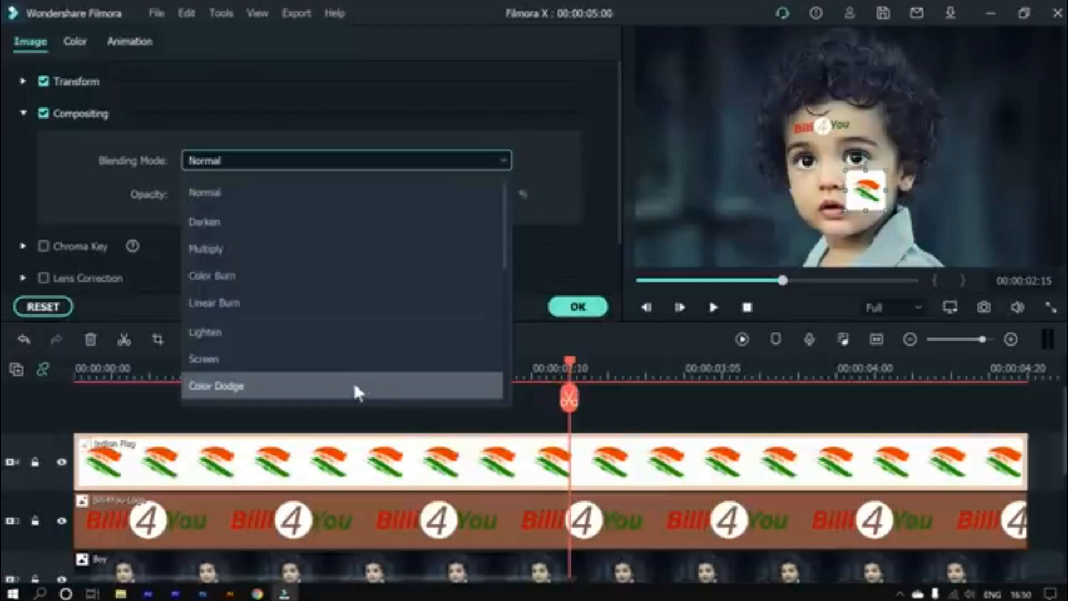
mouse_move(502, 212)
left_mouse_down()
mouse_move(503, 310)
mouse_move(502, 229)
left_mouse_up()
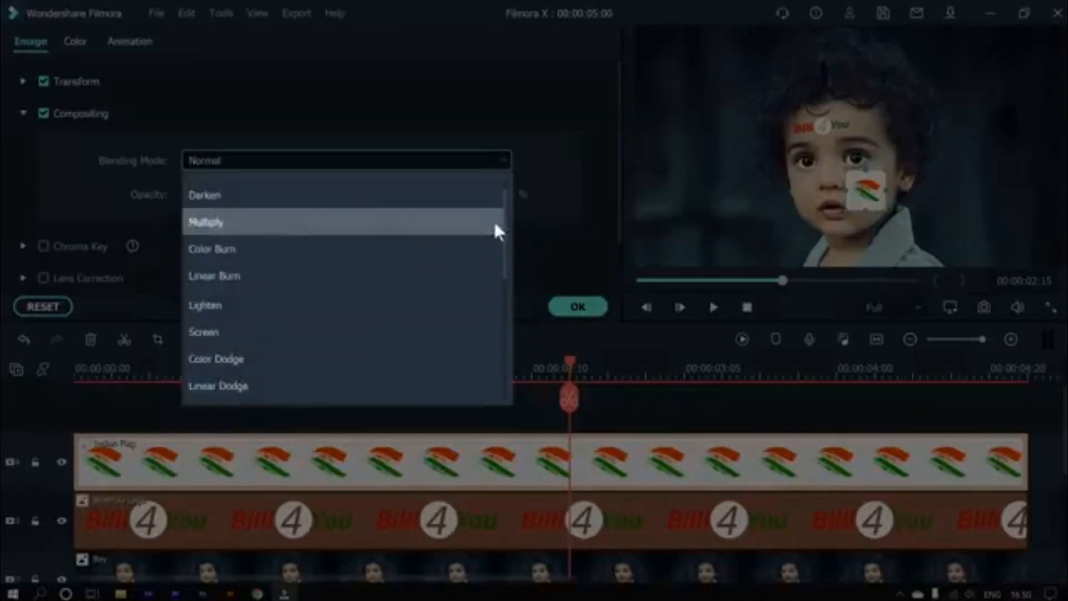
mouse_move(502, 226)
left_mouse_down()
mouse_move(501, 210)
mouse_move(502, 260)
mouse_move(502, 185)
left_mouse_up()
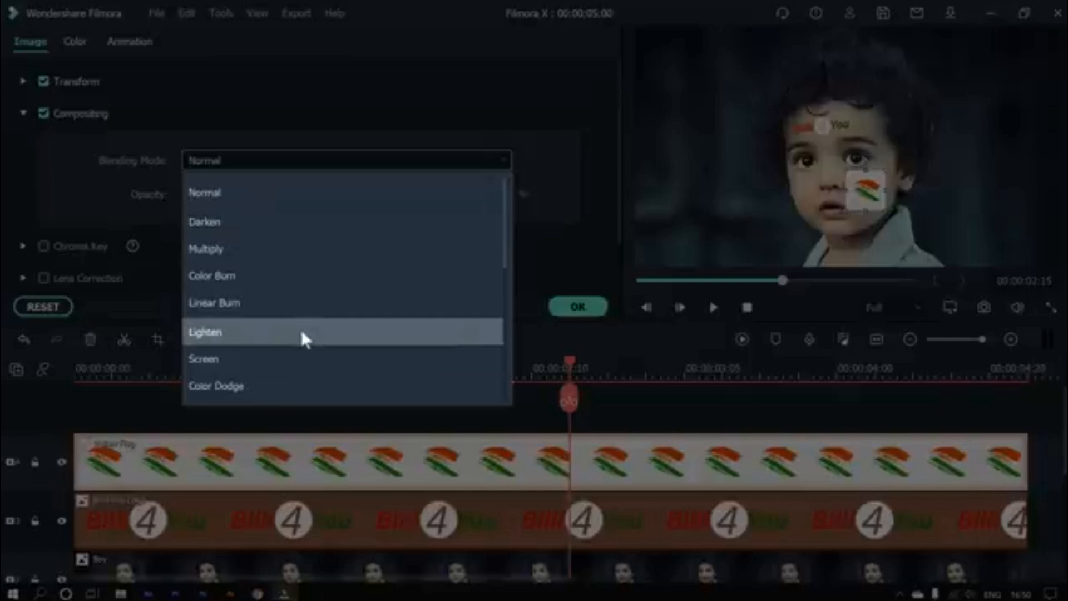
key("Up")
key("Up")
key("Up")
key("Up")
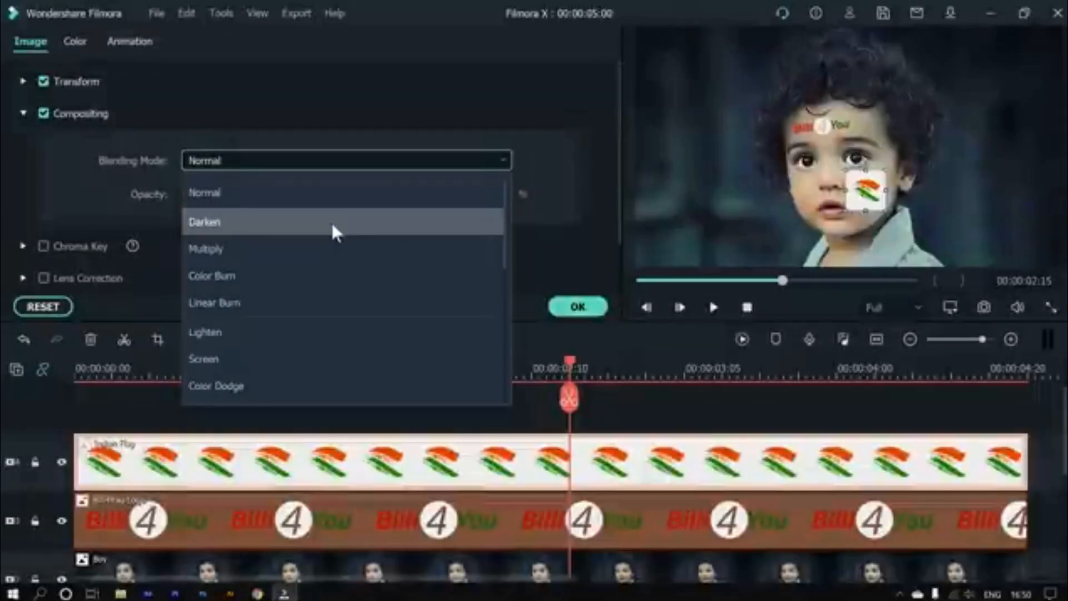
left_click(331, 223)
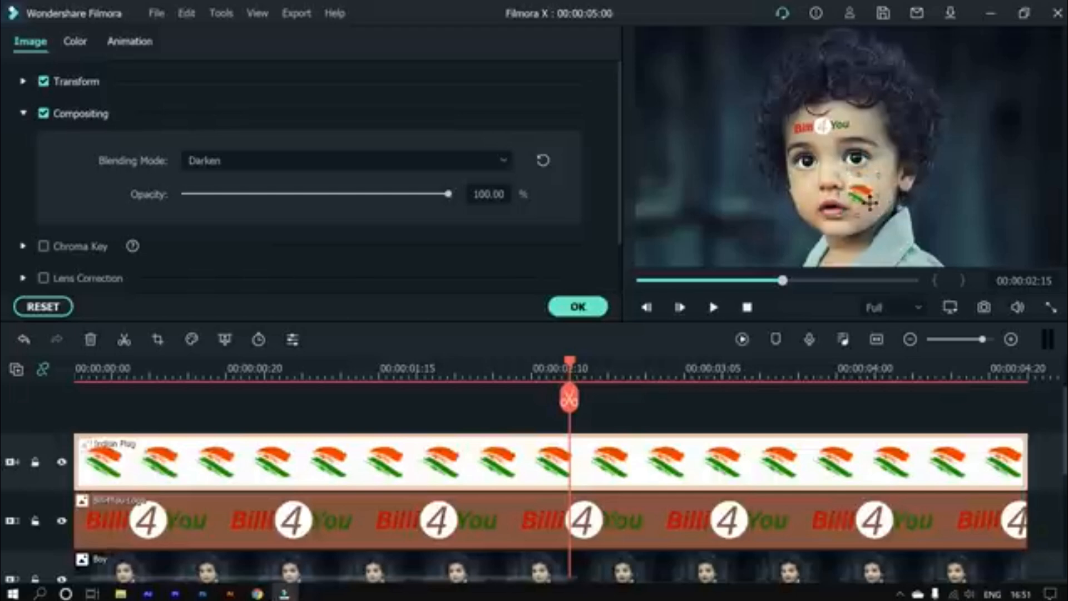
- Try the blended flag over the dark background beside the boy and move it back onto his cheek
left_click_drag(878, 204, 702, 168)
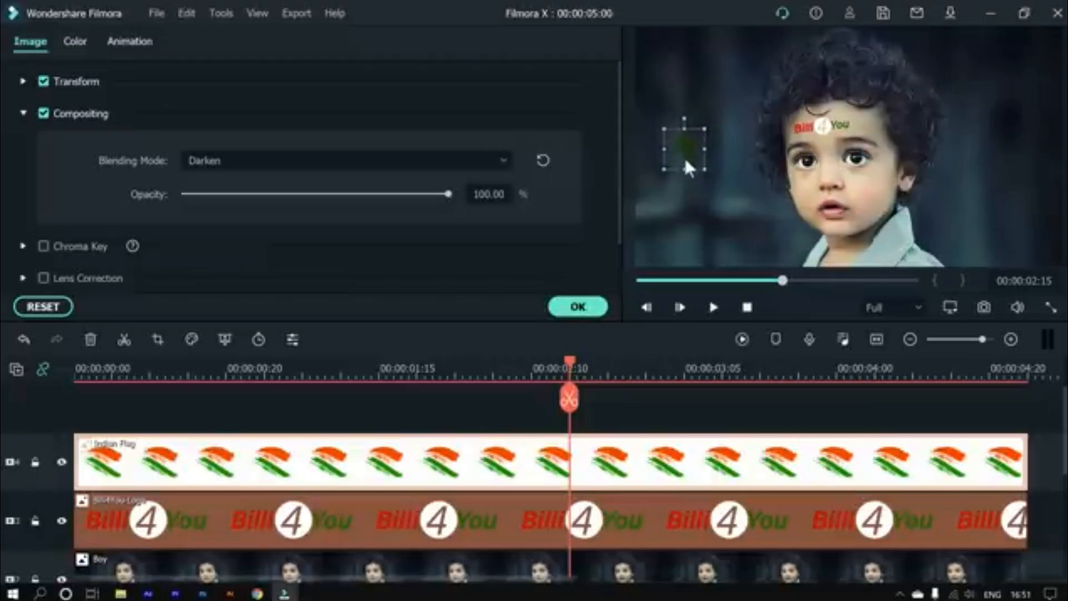
left_click_drag(691, 149, 873, 193)
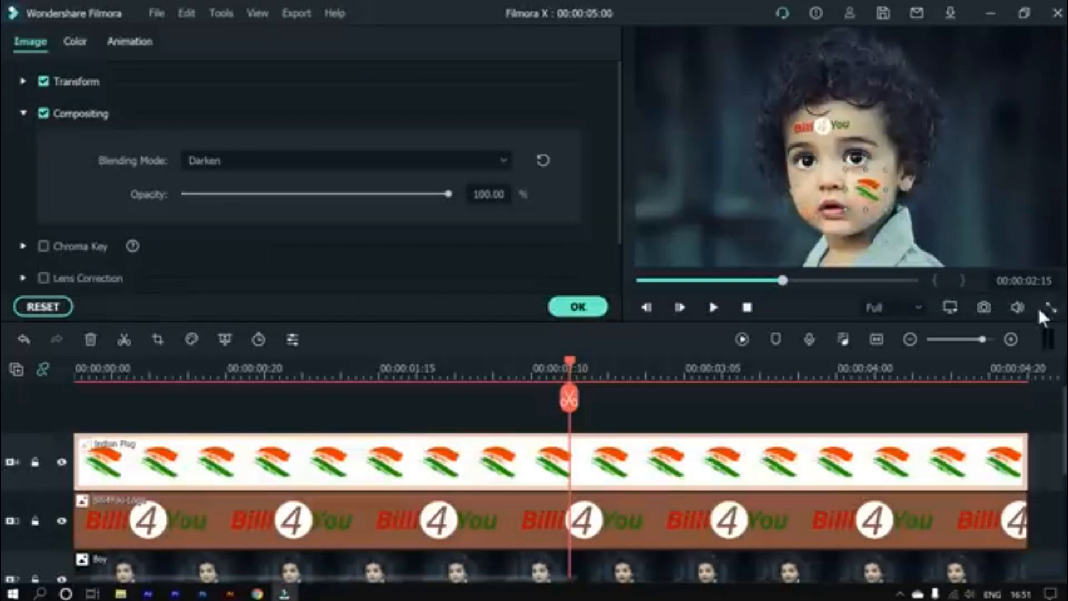
- Play the composition from the start to check the flag and logo overlays on the face
left_click_drag(569, 398, 19, 426)
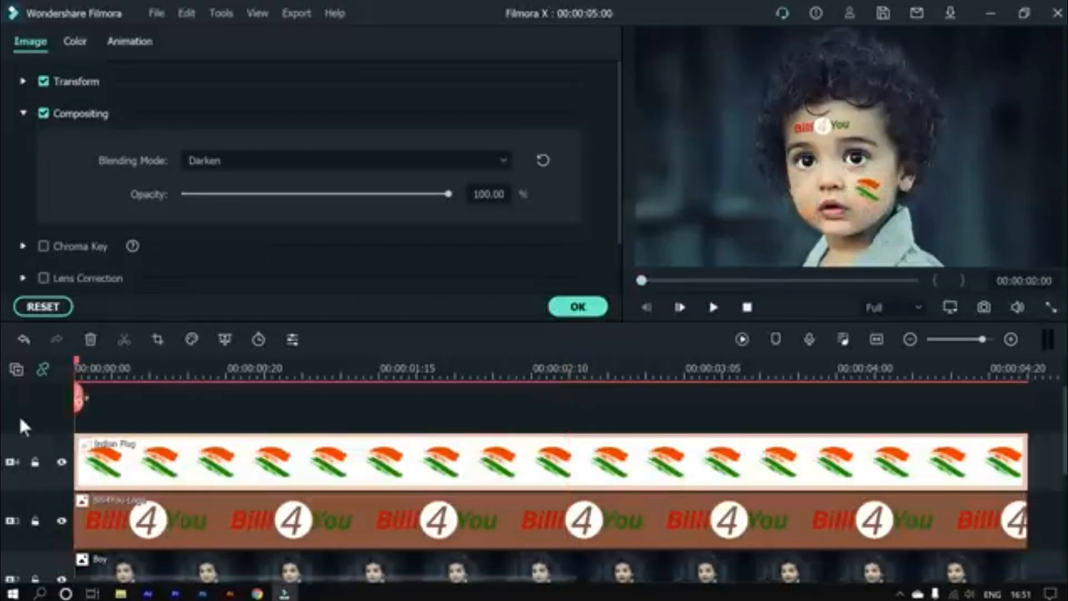
key("space")
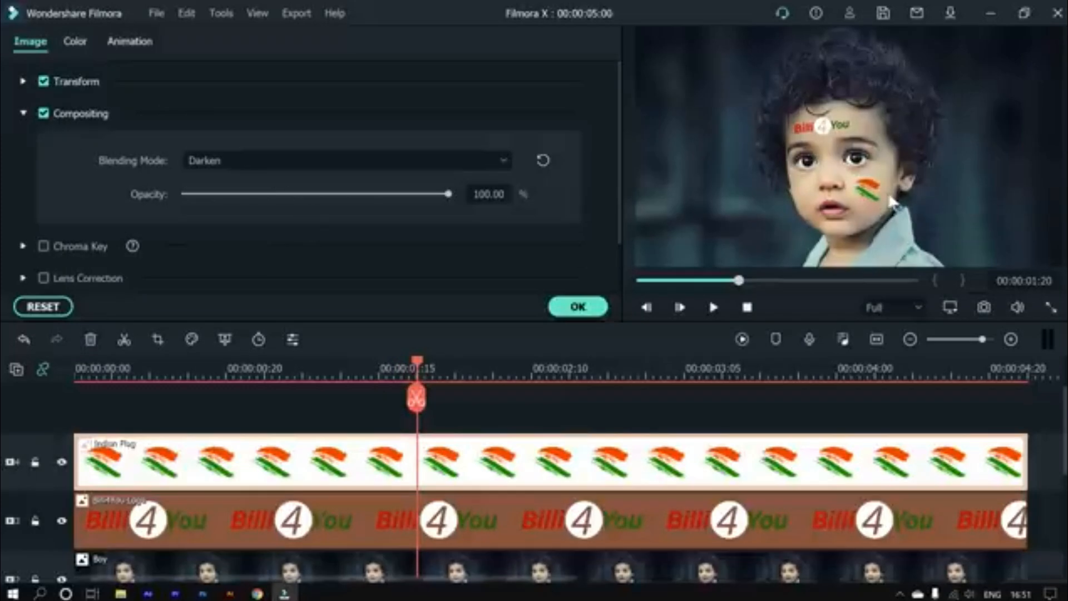
- Try the Multiply, Color Burn, Linear Burn and Lighten blending modes on the Indian Flag clip
left_click(493, 162)
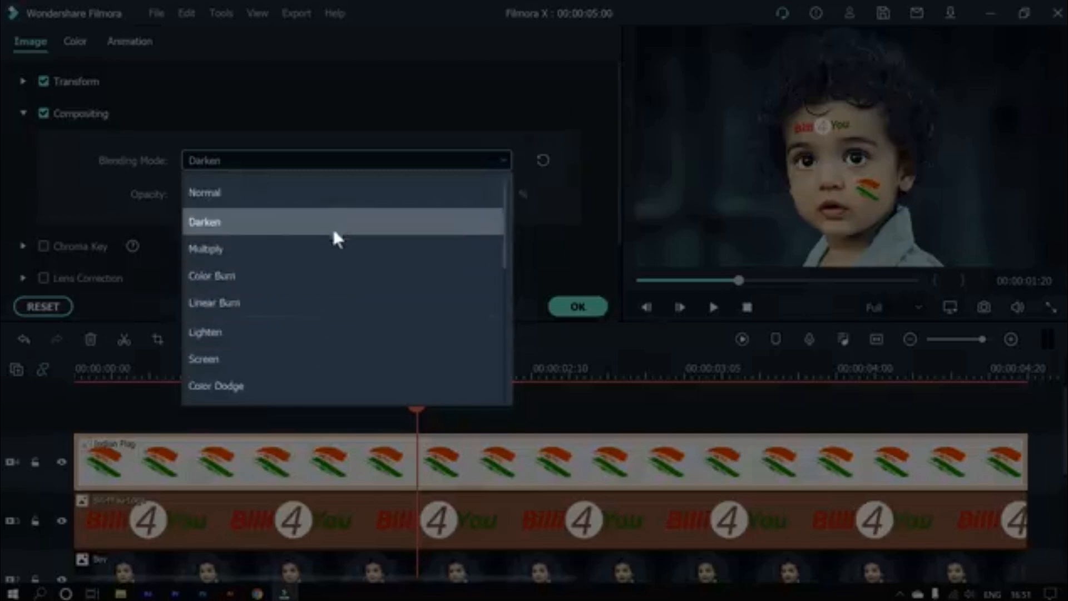
left_click(325, 249)
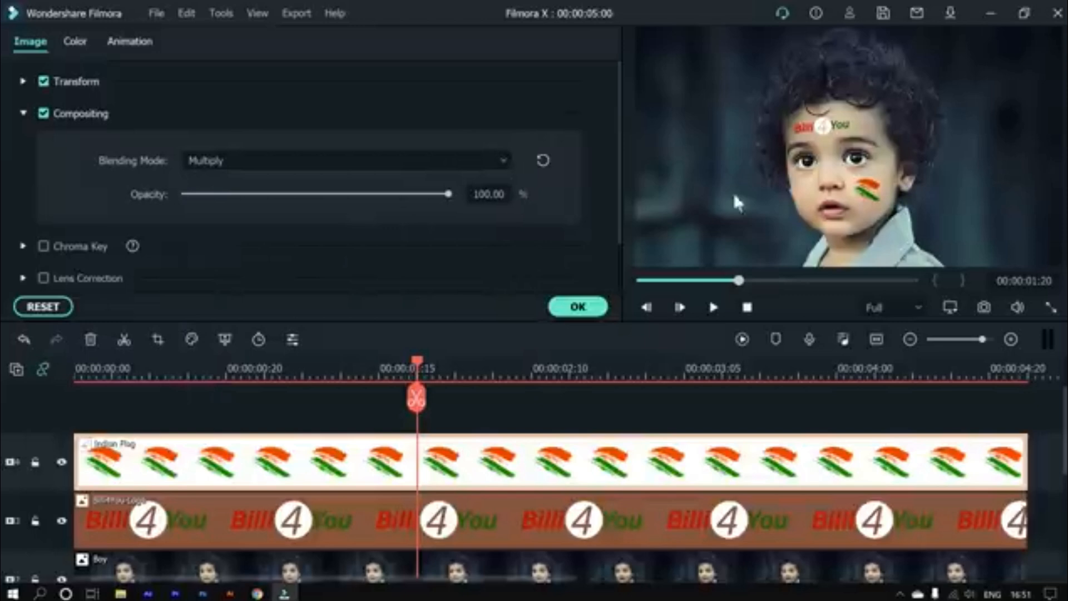
left_click(484, 160)
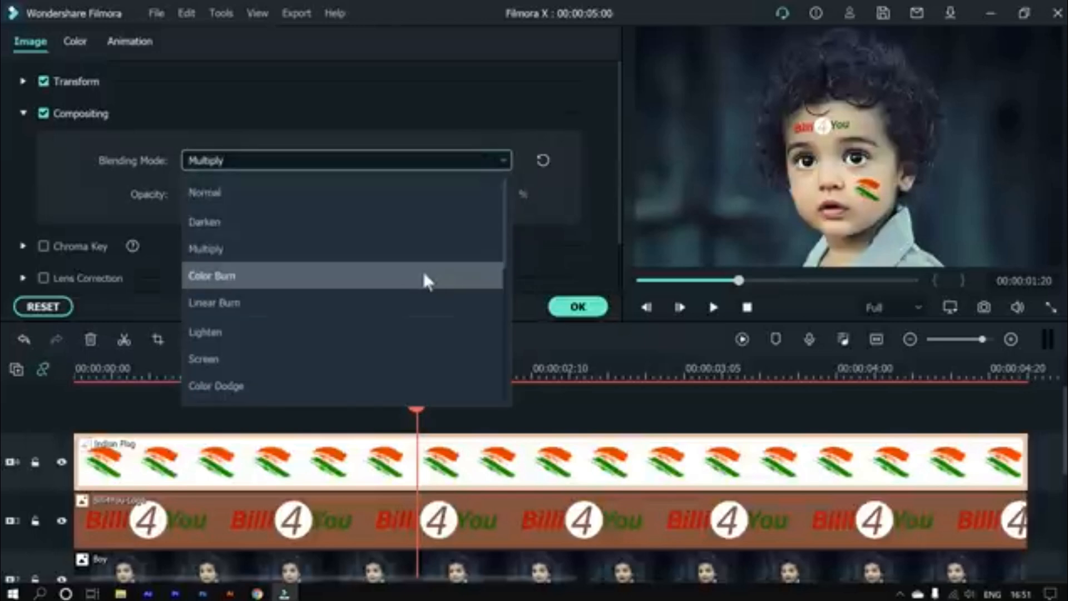
left_click(425, 274)
left_click(456, 159)
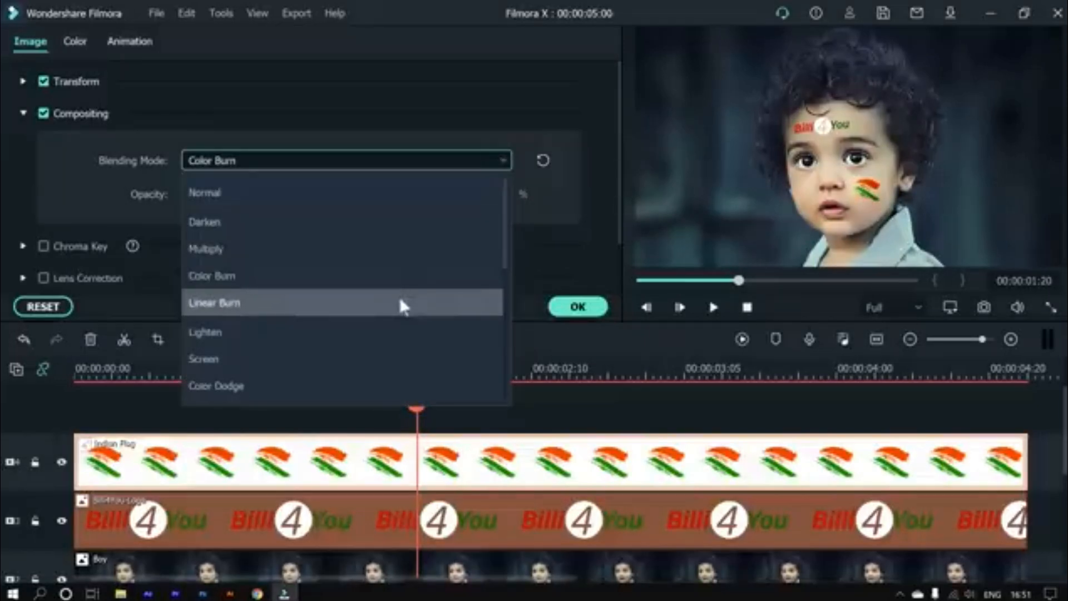
left_click(401, 304)
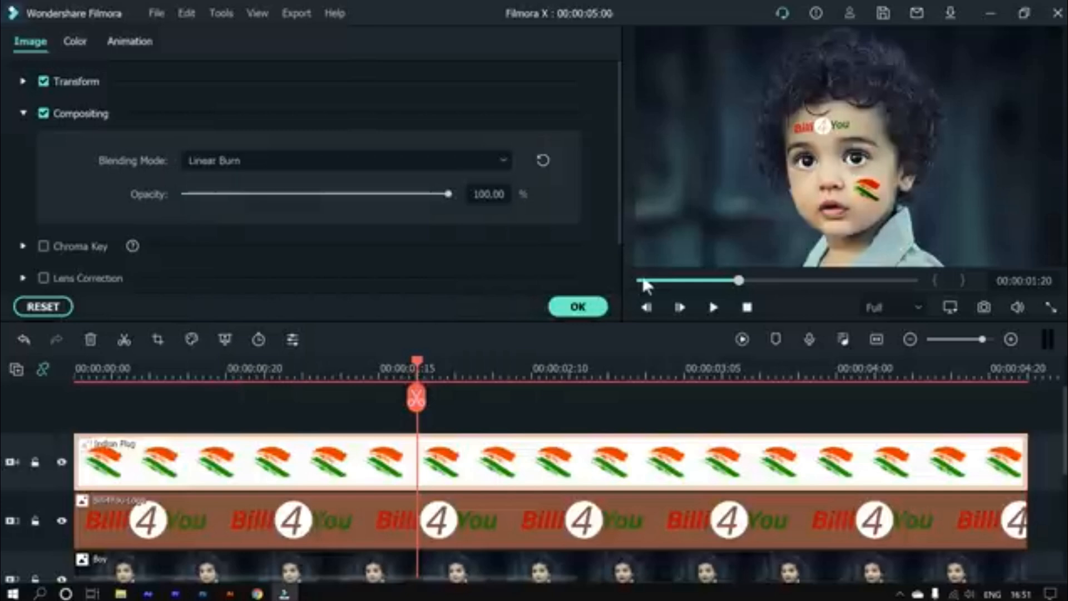
left_click(501, 160)
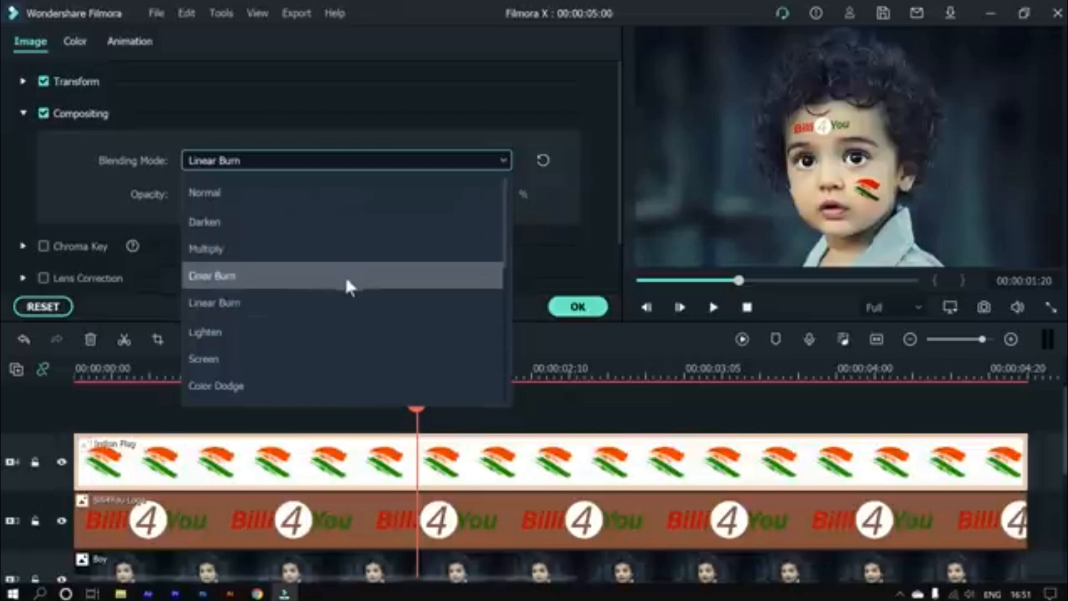
left_click_drag(505, 213, 506, 246)
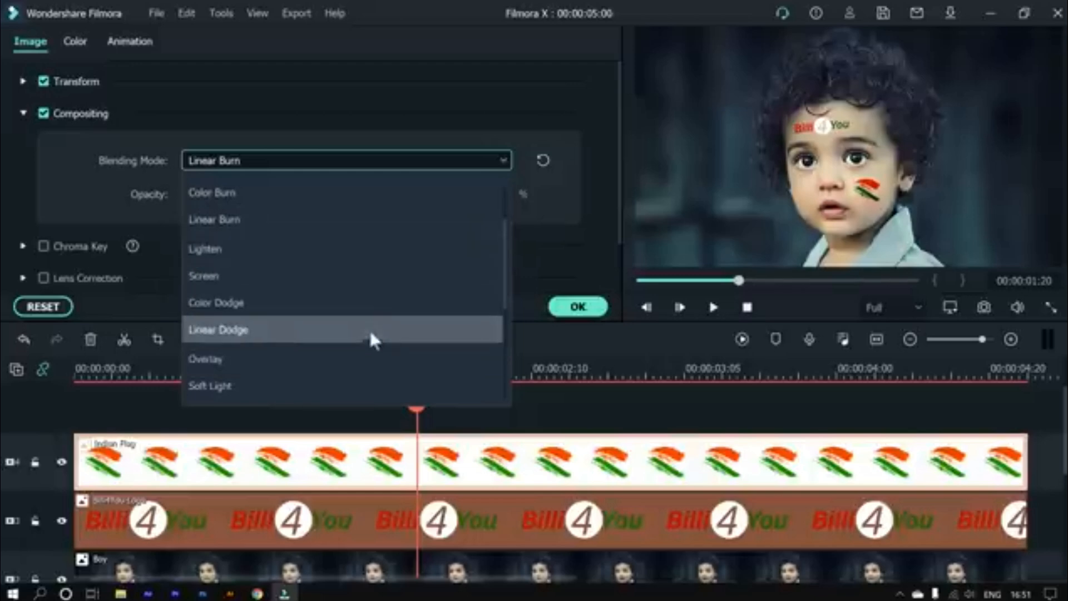
left_click(418, 249)
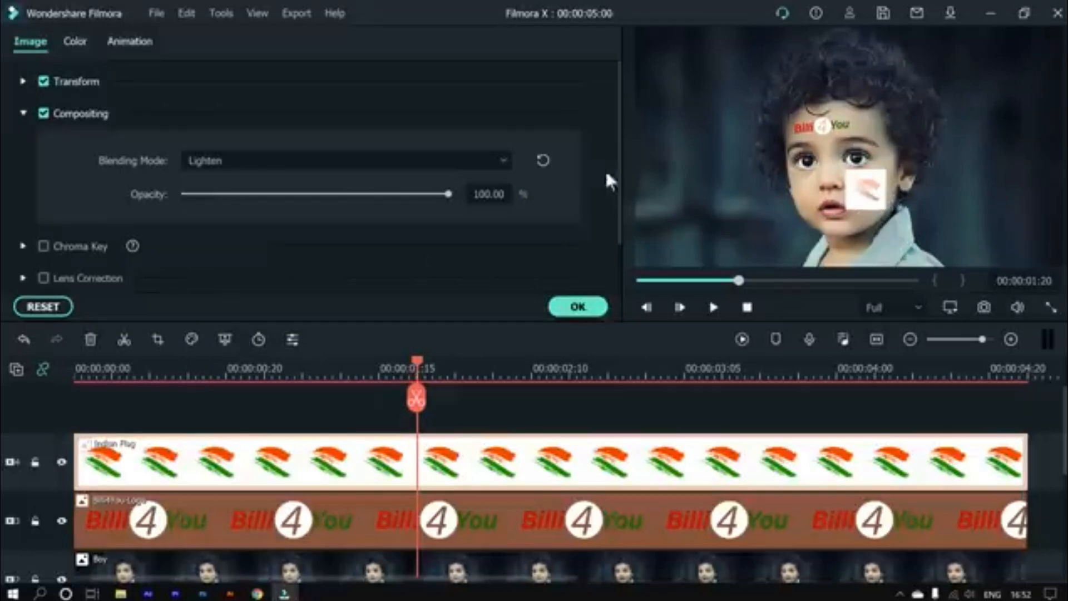
- Set the Indian Flag clip's blending mode back to Darken and confirm the image settings
left_click(499, 163)
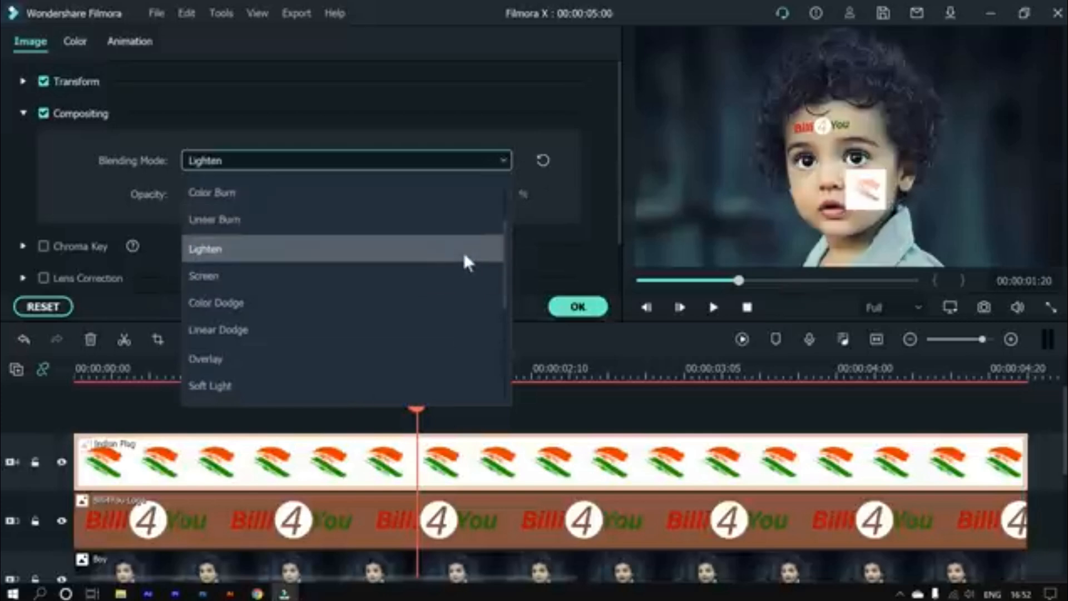
scroll(478, 234, "up", 1)
scroll(479, 232, "up", 1)
left_click(407, 219)
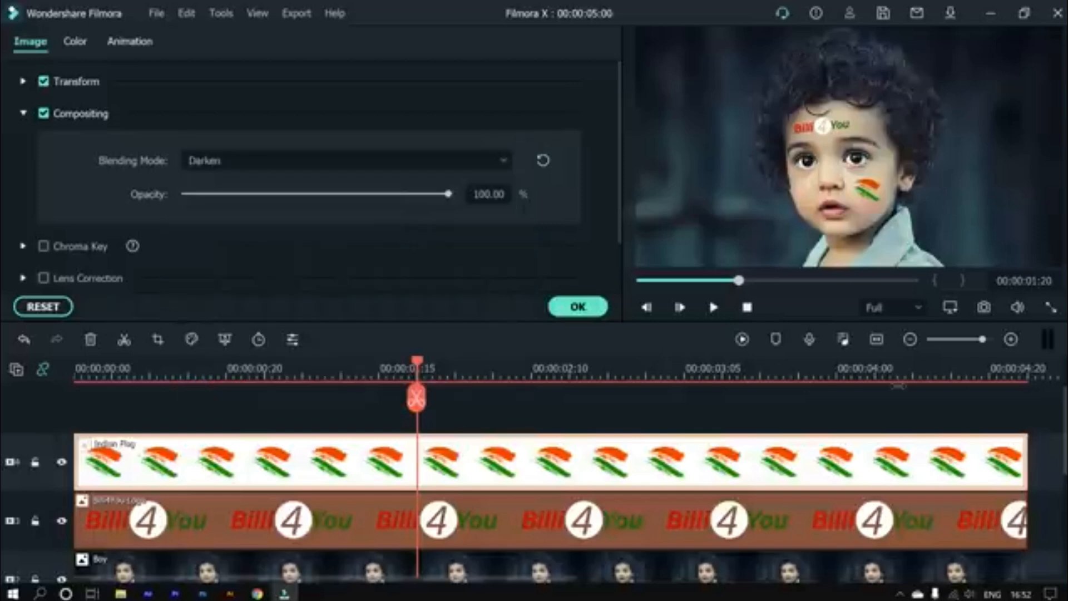
left_click_drag(898, 380, 445, 394)
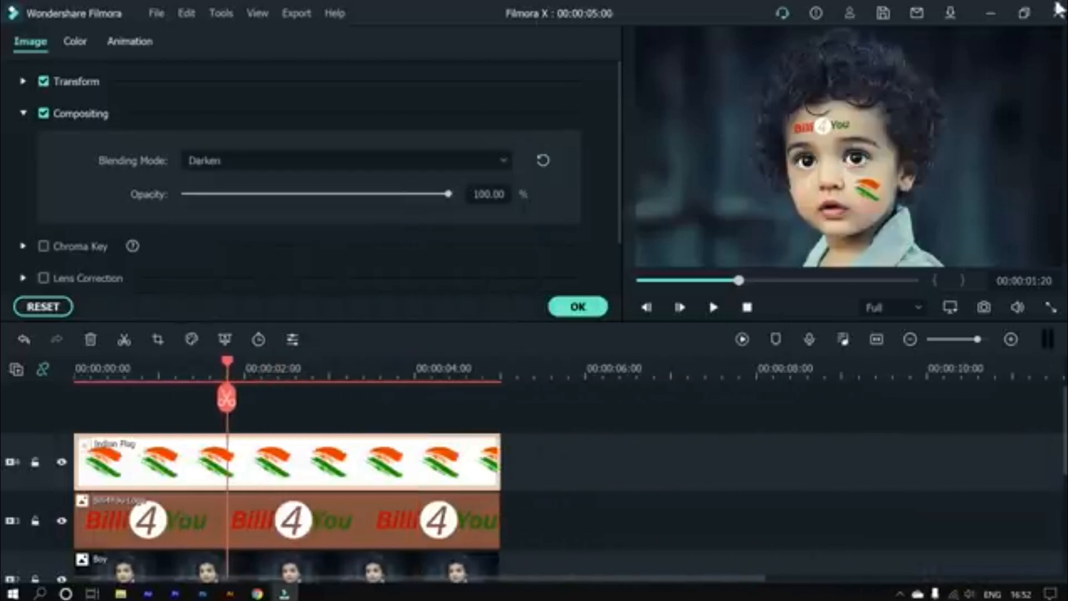
left_click(578, 306)
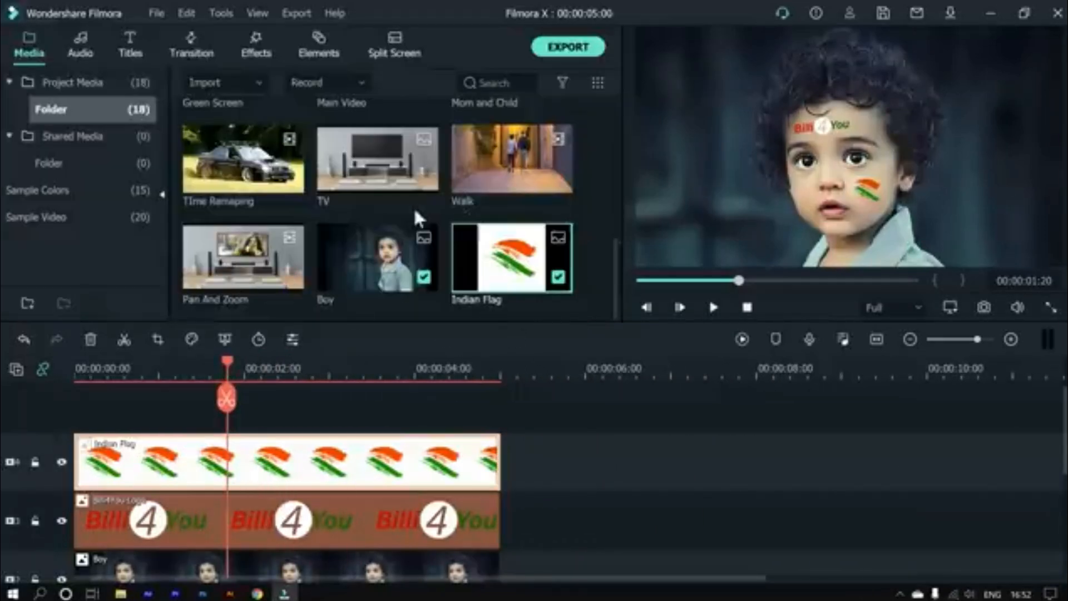
- Place the City image directly after the Boy clip on the same track and move the playhead over it
scroll(428, 207, "up", 4)
scroll(413, 209, "down", 2)
scroll(414, 217, "up", 2)
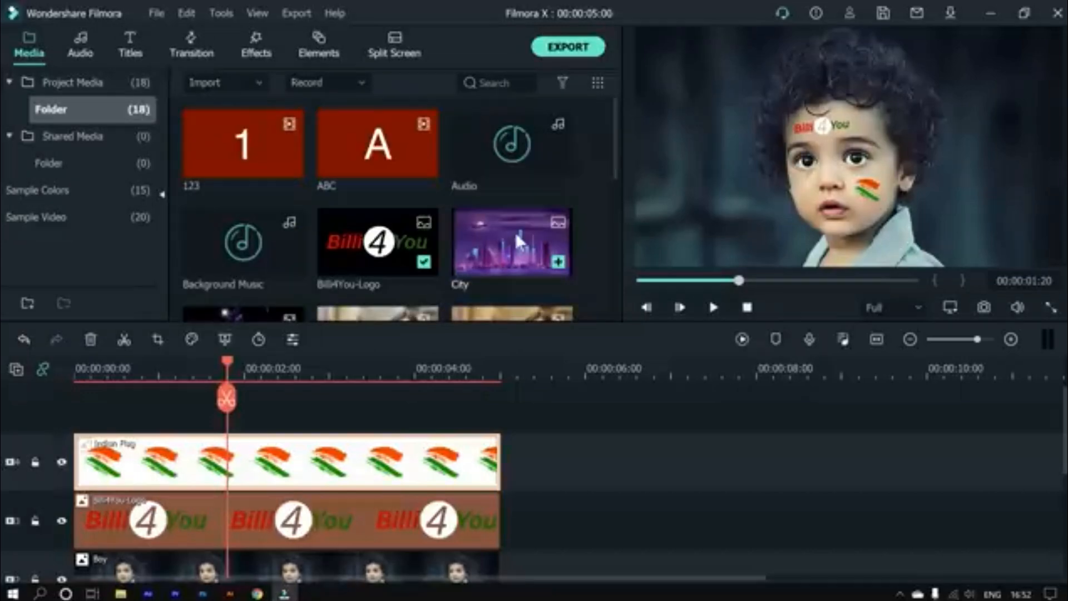
left_click_drag(515, 232, 504, 572)
left_click(629, 368)
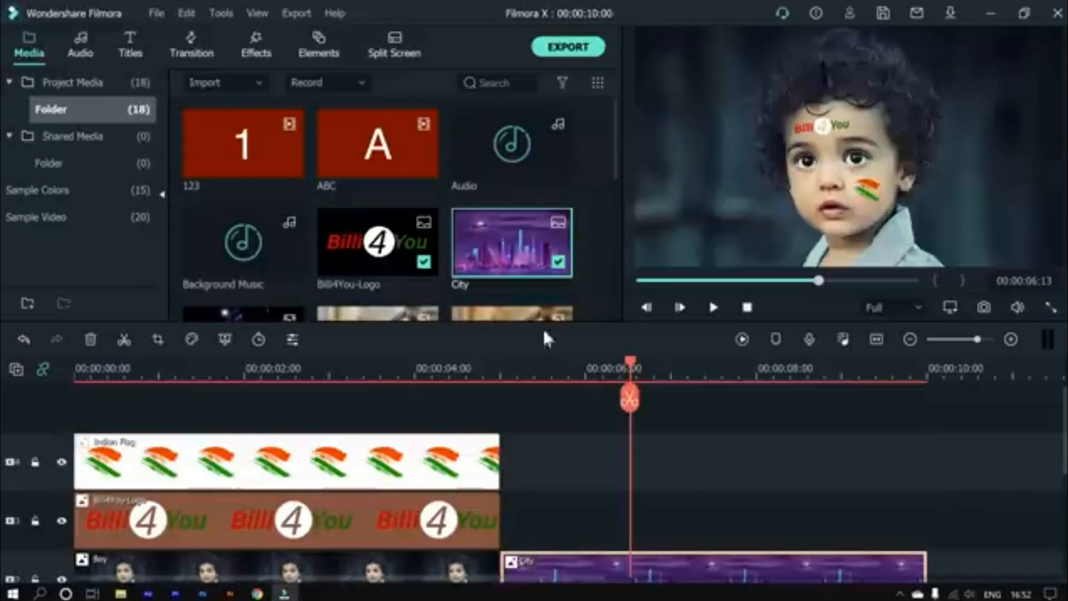
- Enlarge the City image in the preview and reposition it so that it fills the whole frame
scroll(529, 312, "down", 3)
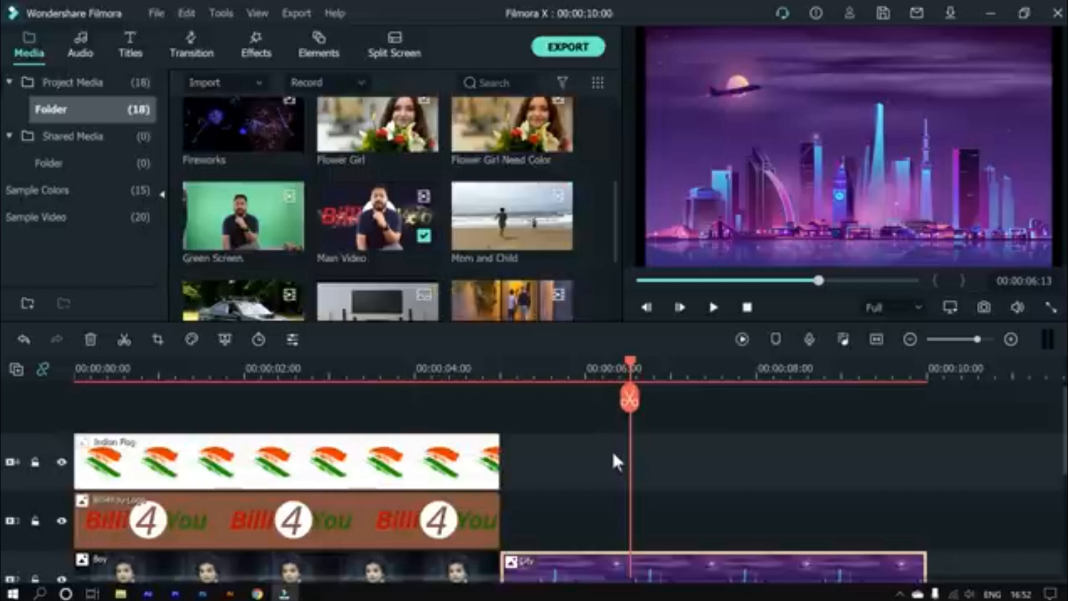
scroll(612, 449, "down", 1)
scroll(612, 448, "down", 1)
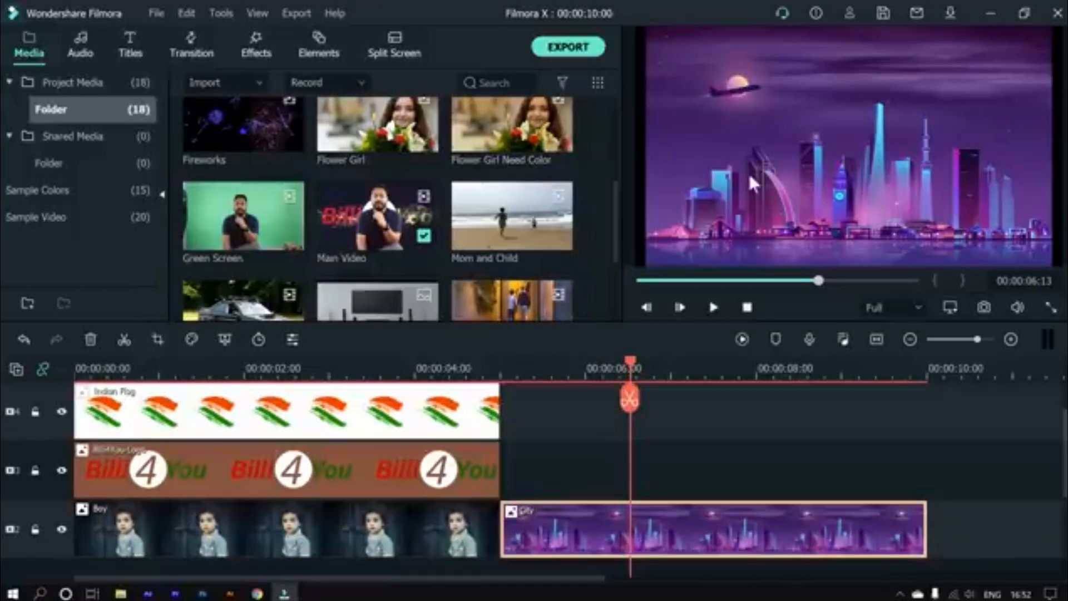
left_click(658, 256)
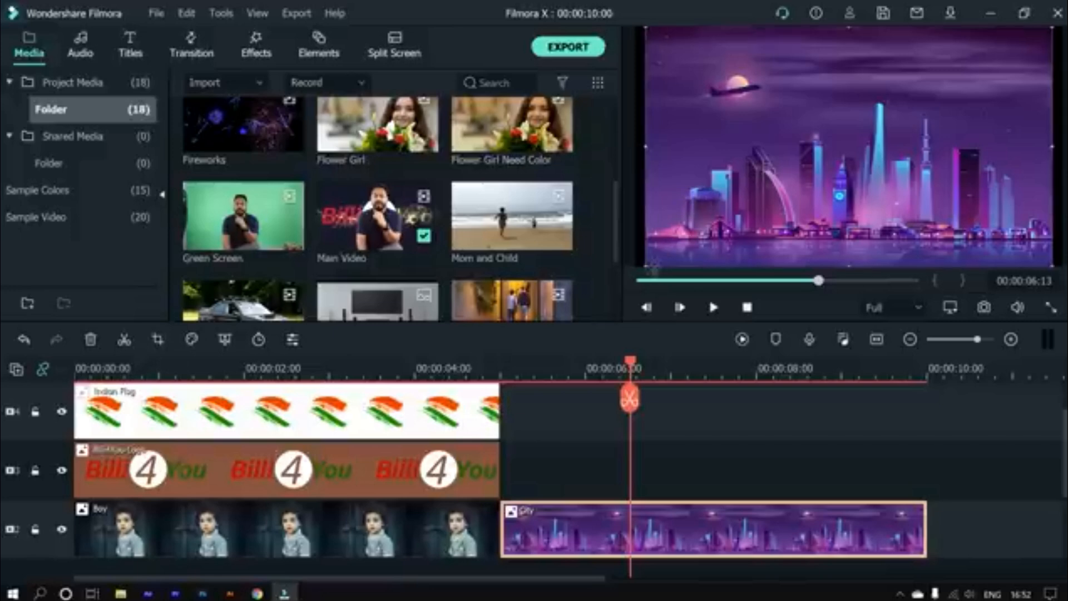
left_click_drag(653, 274, 621, 292)
left_click_drag(702, 209, 718, 203)
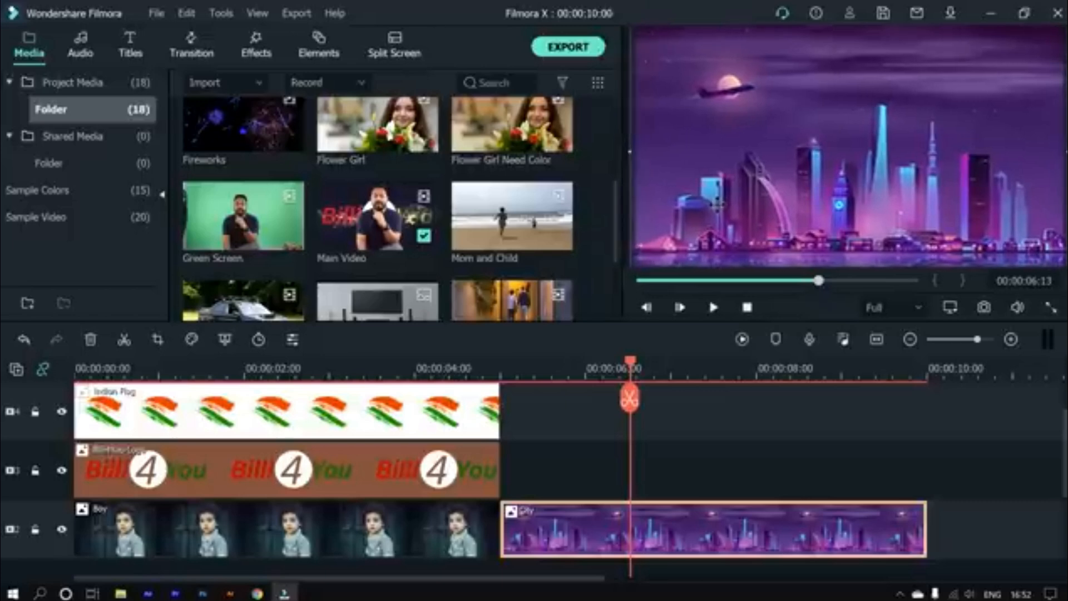
- Preview the Fireworks video and place it on the track above City, starting at the same point as the City clip
double_click(238, 118)
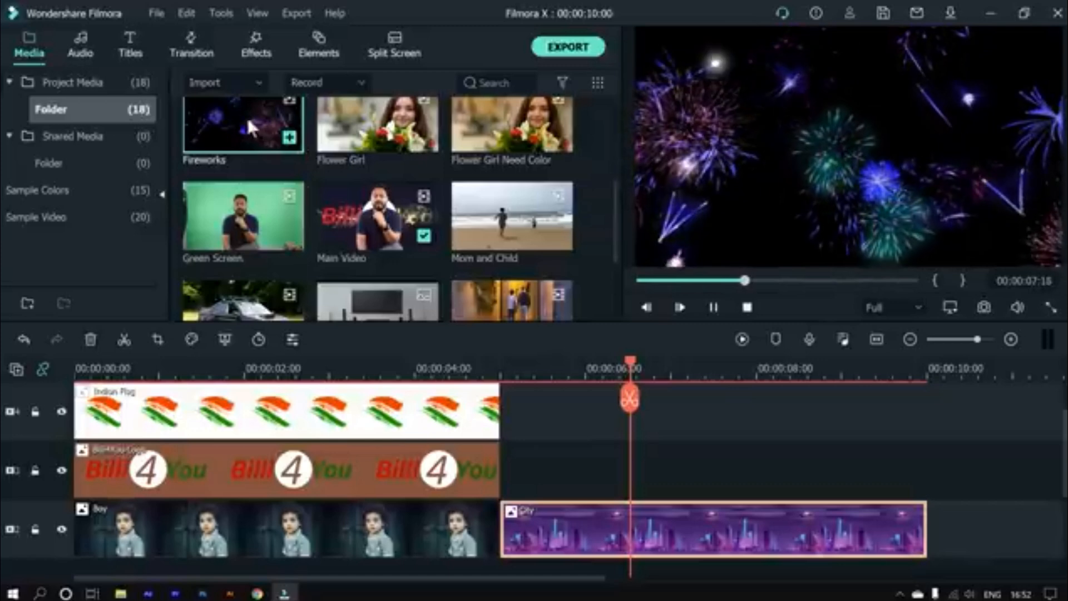
left_click_drag(503, 373, 508, 477)
left_click_drag(839, 377, 371, 411)
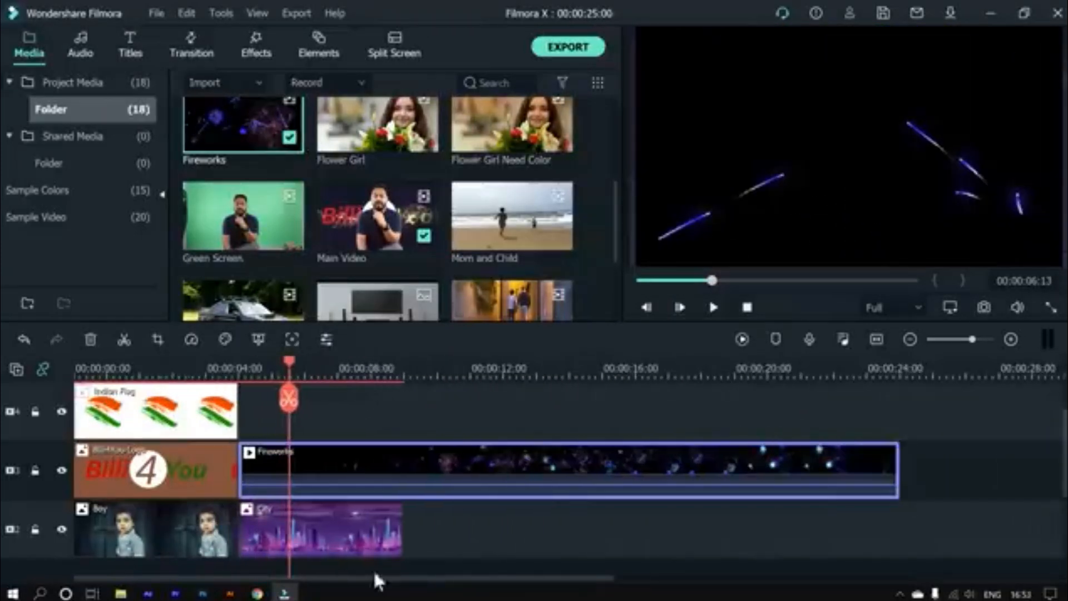
- Extend the City clip to end level with the Fireworks clip and move the playhead to 00:00:16:13
left_click(398, 514)
left_click_drag(408, 519, 899, 519)
left_click(526, 371)
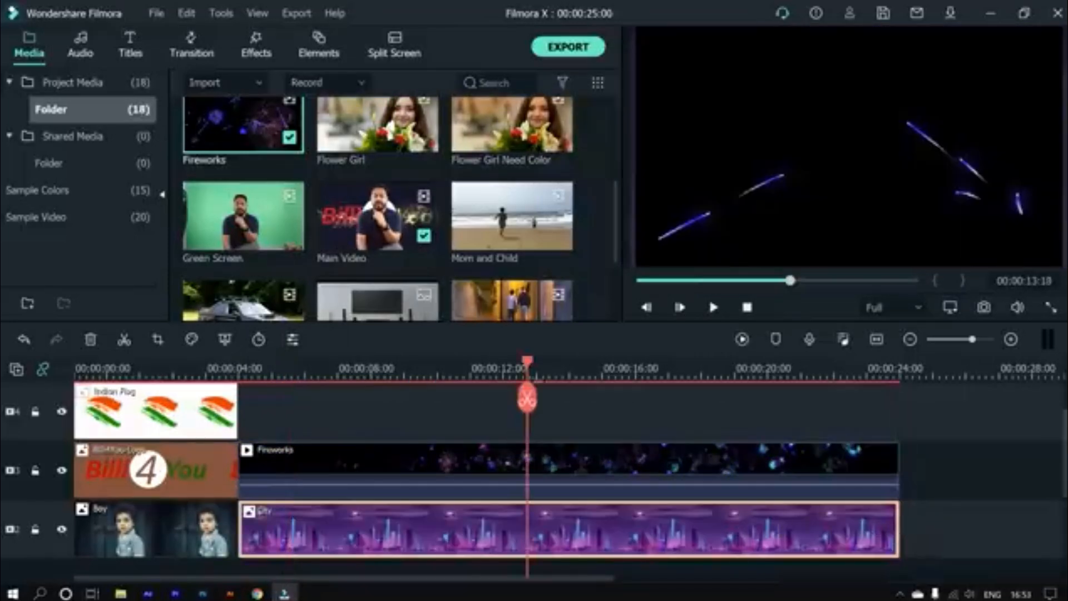
left_click(620, 363)
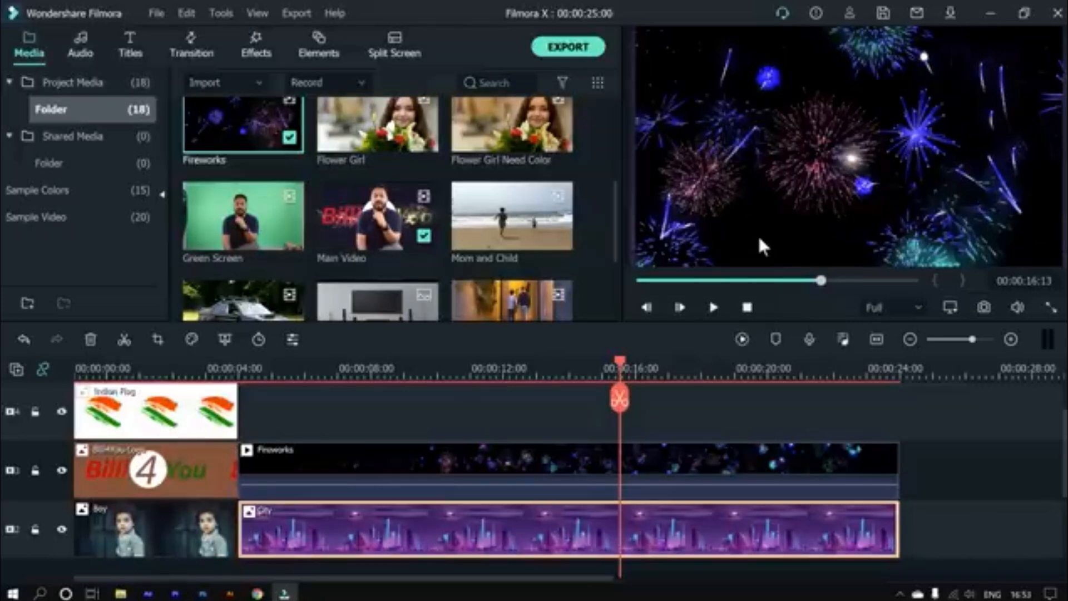
- Open the Fireworks clip's compositing settings and set its blending mode to Lighten
left_click(592, 452)
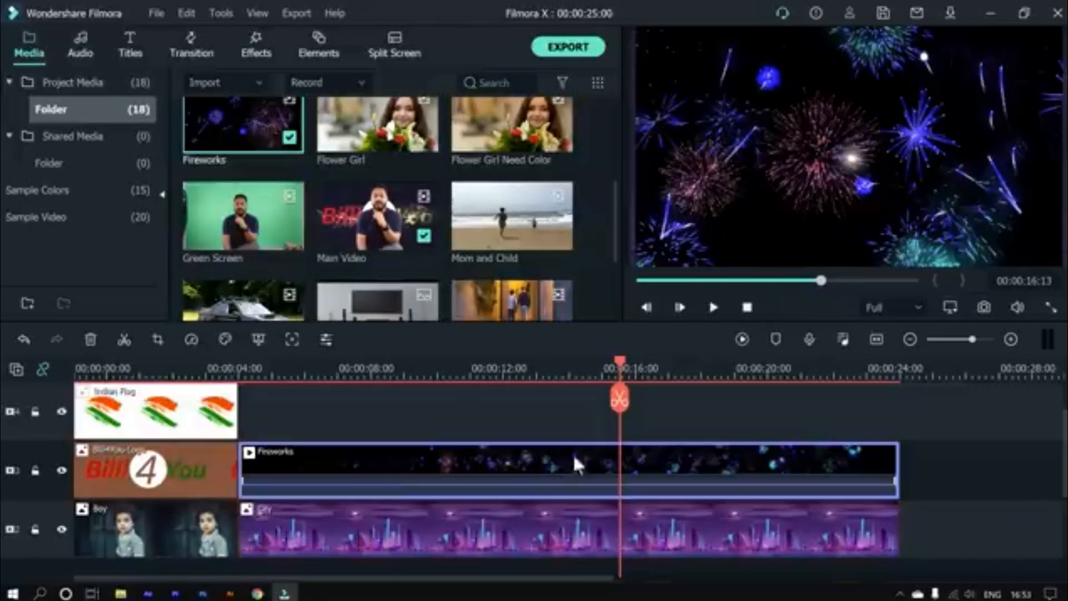
left_click(326, 340)
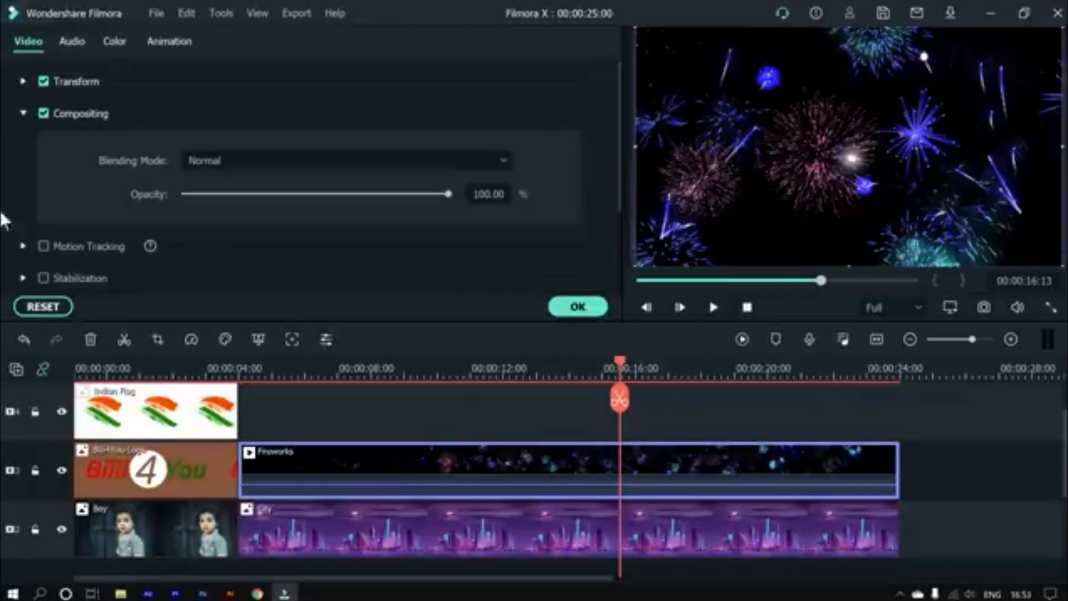
left_click(465, 161)
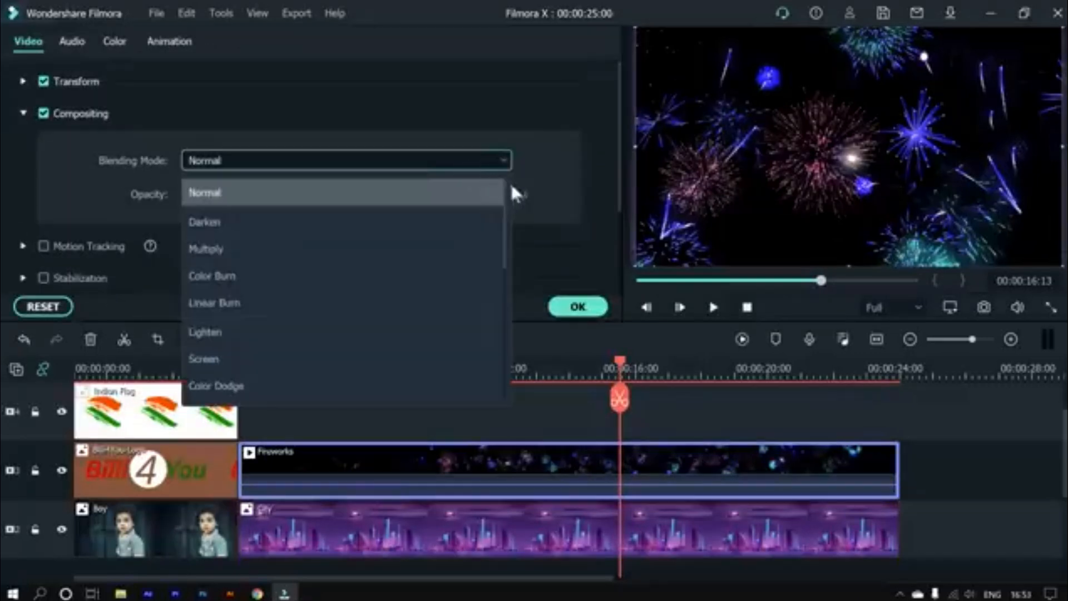
left_click(233, 327)
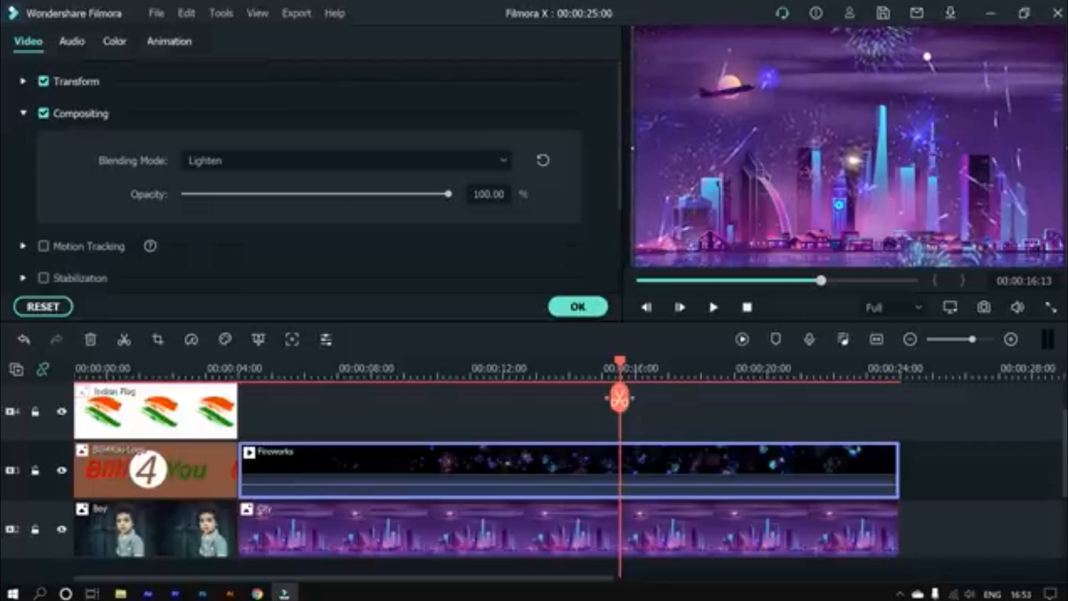
- Play the section from the start of the City clip to check the fireworks blended over the skyline
left_click_drag(620, 363, 240, 413)
key("space")
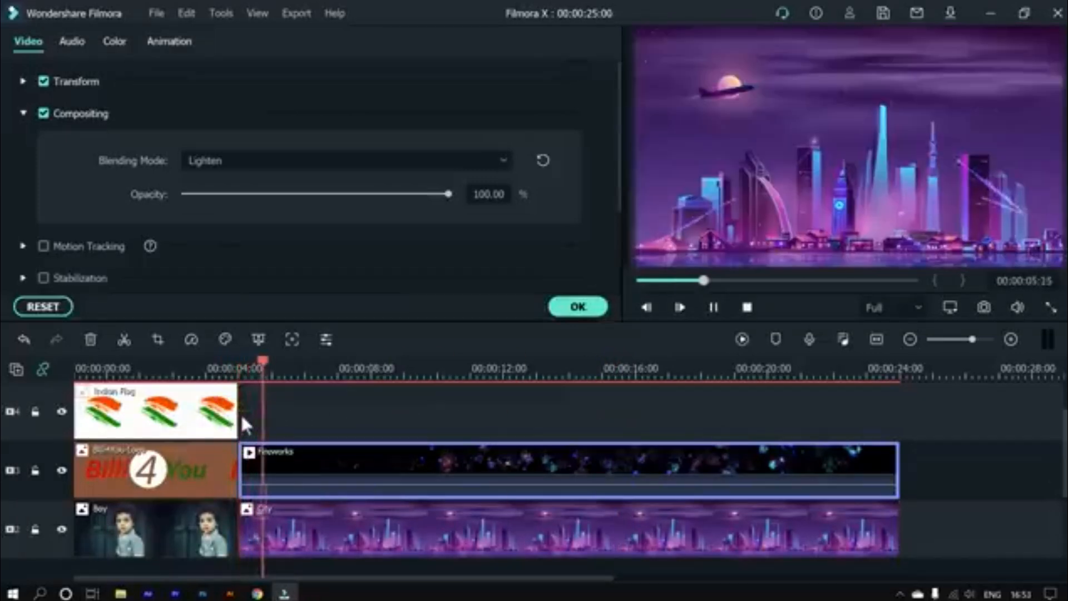
key("space")
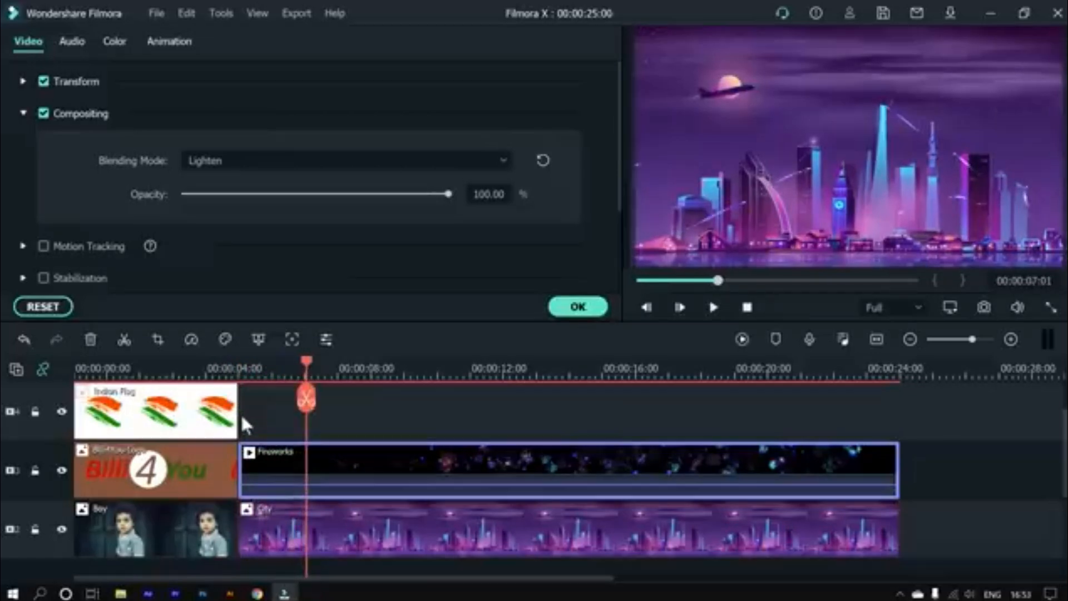
key("space")
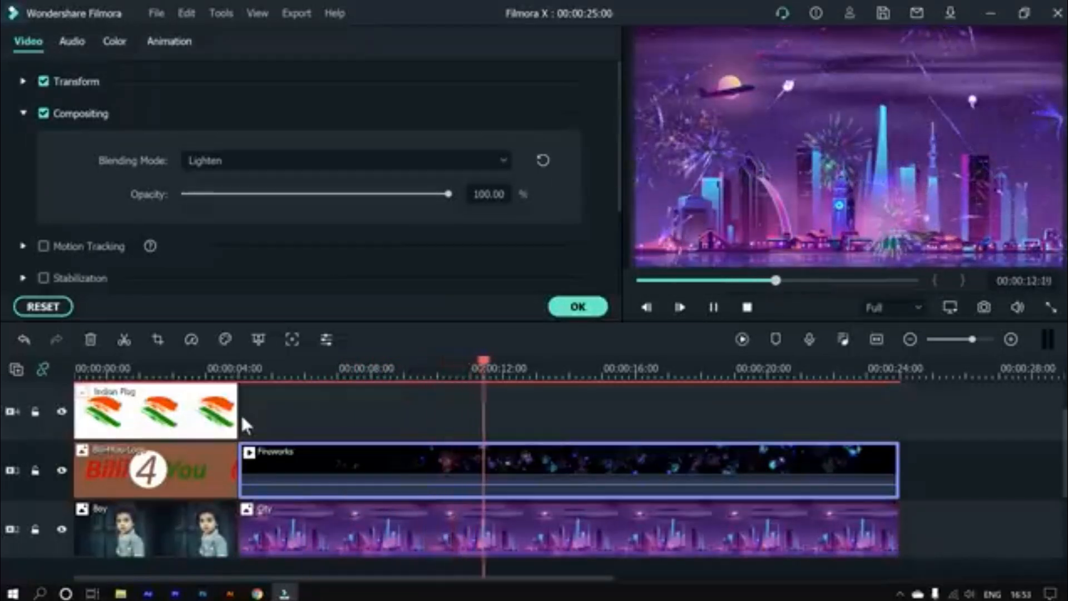
key("space")
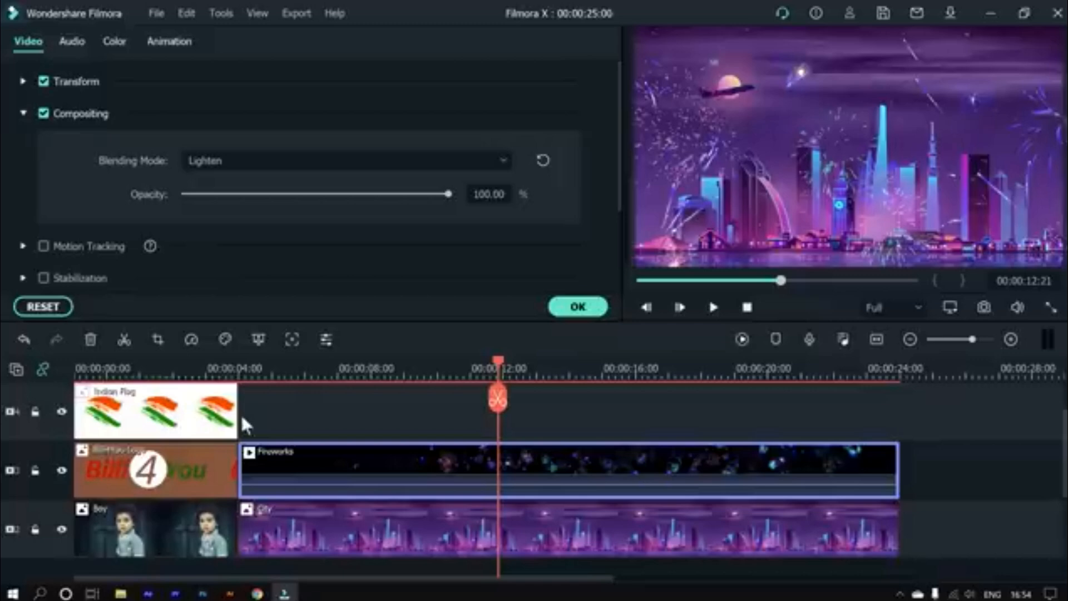
key("space")
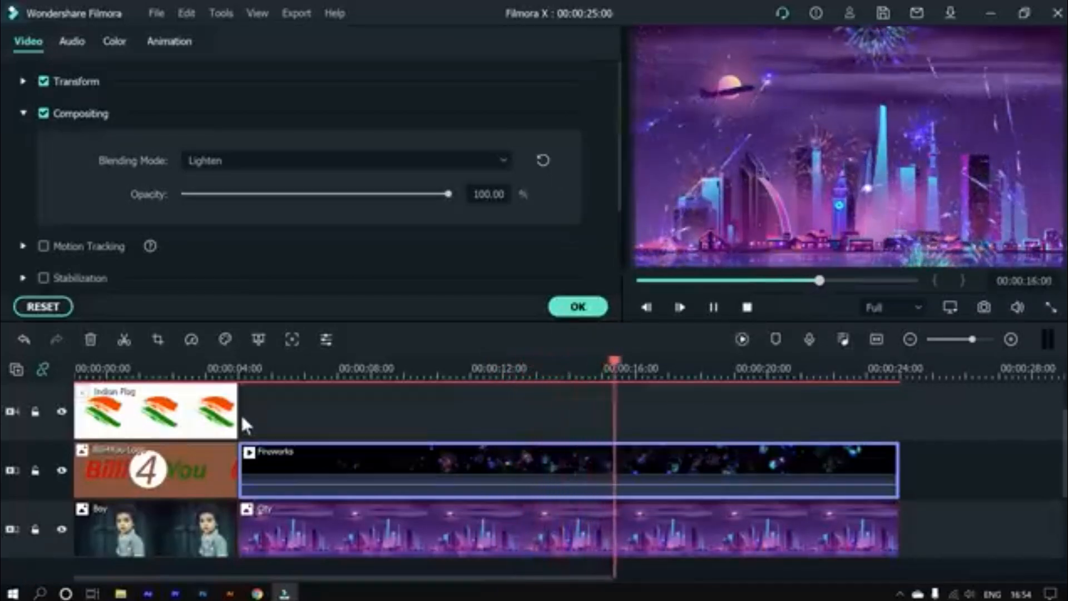
key("space")
- Try the Screen, Color Dodge and Linear Dodge blending modes on the Fireworks clip, returning to Color Dodge
left_click_drag(451, 195, 581, 231)
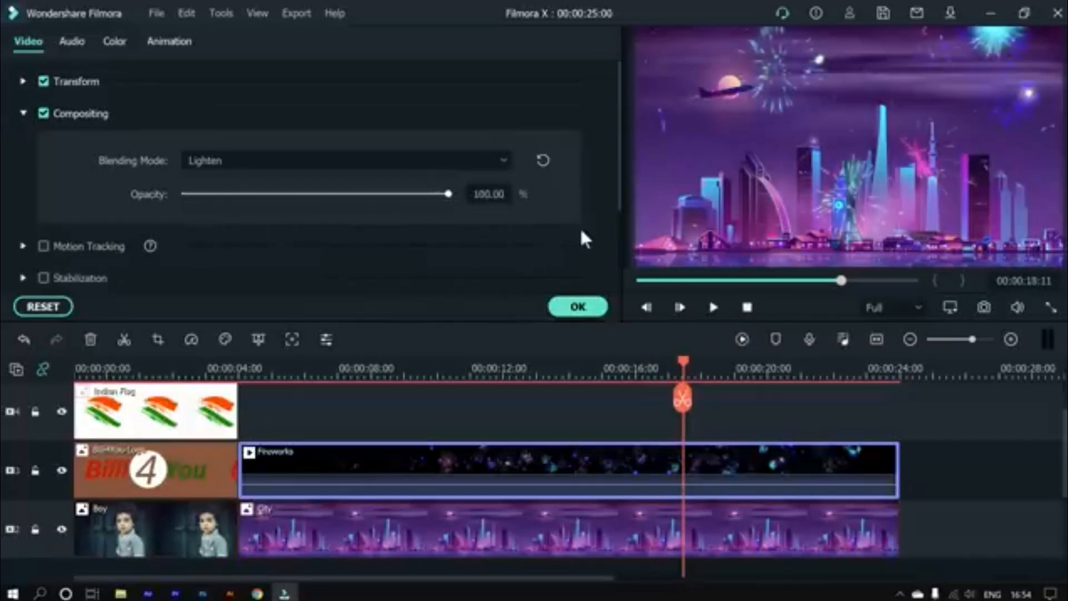
left_click(503, 160)
mouse_move(506, 217)
left_mouse_down()
mouse_move(505, 248)
mouse_move(477, 262)
left_mouse_up()
left_click(374, 282)
left_click(501, 161)
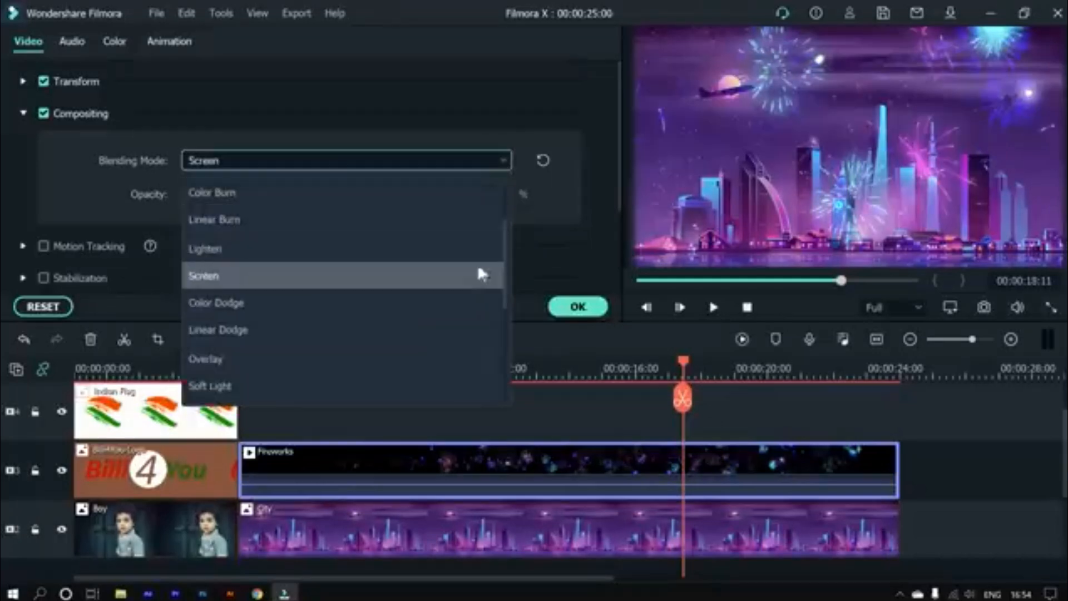
left_click(449, 303)
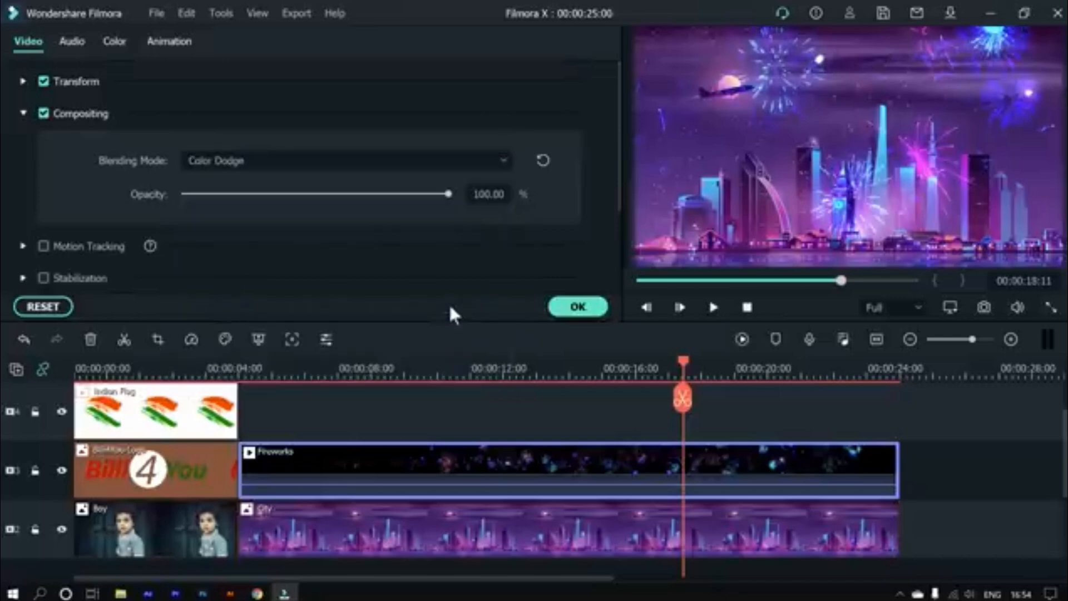
left_click(494, 163)
left_click(437, 327)
left_click(500, 161)
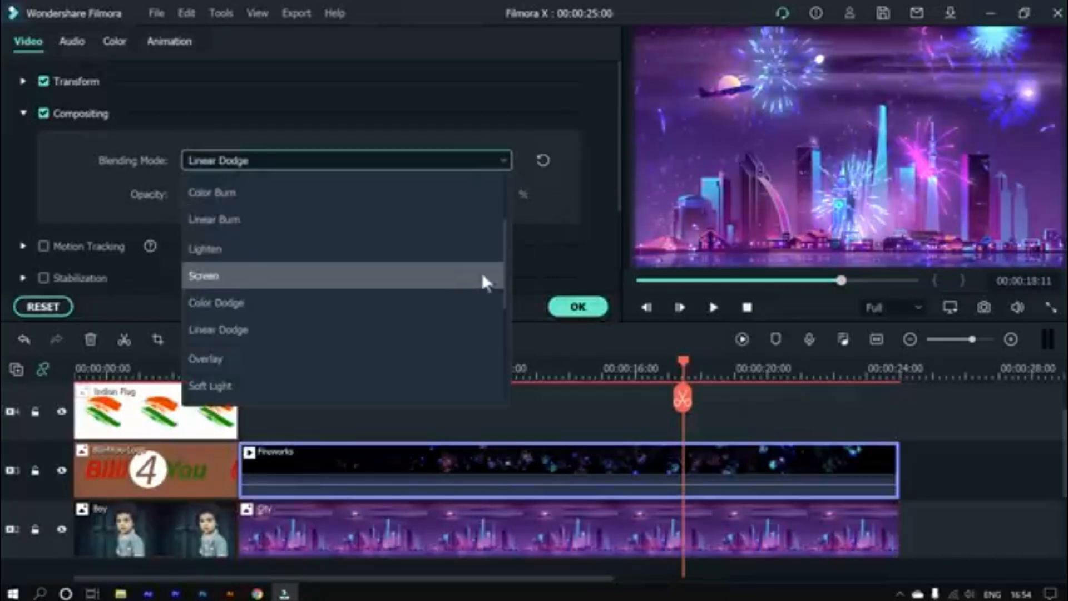
left_click(476, 303)
- Play the Color Dodge blend of the fireworks from the start of the City clip
left_click_drag(677, 358, 238, 363)
key("space")
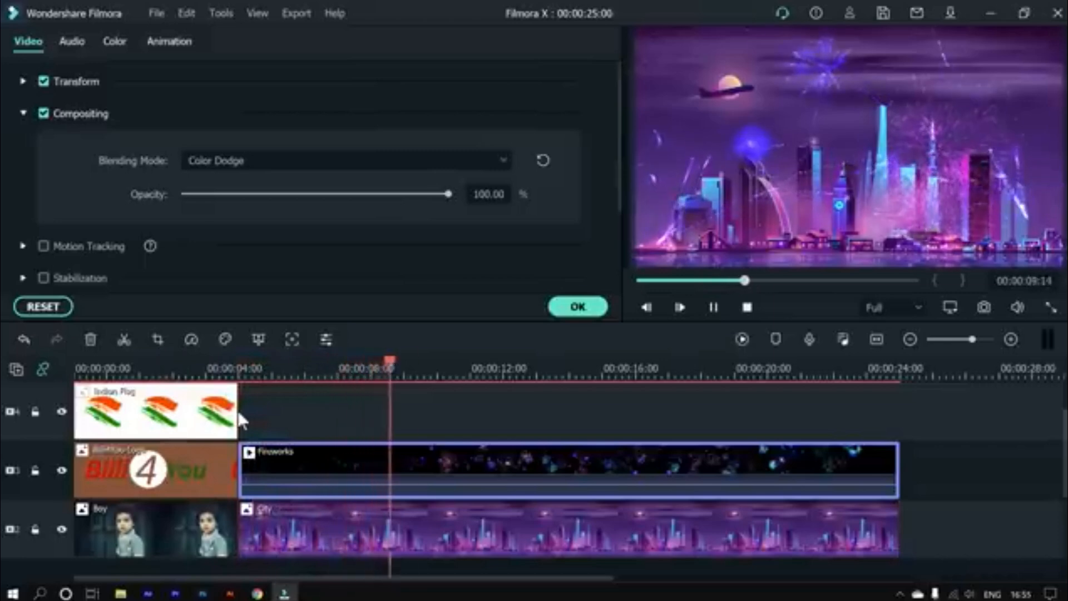
key("space")
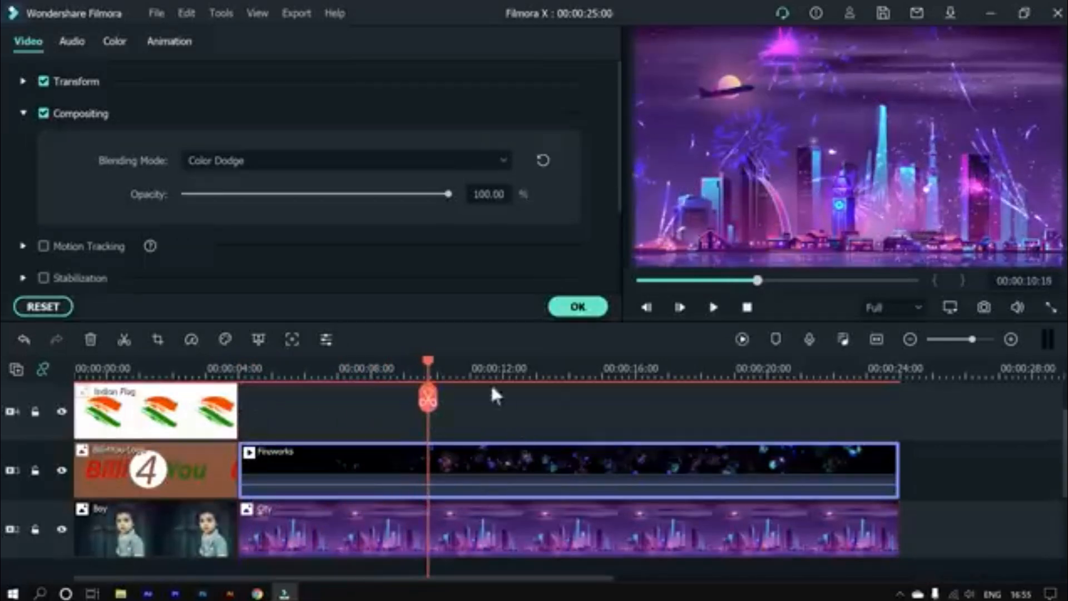
- Try the Overlay blending mode on the Fireworks clip and play a short stretch of the result
left_click(500, 159)
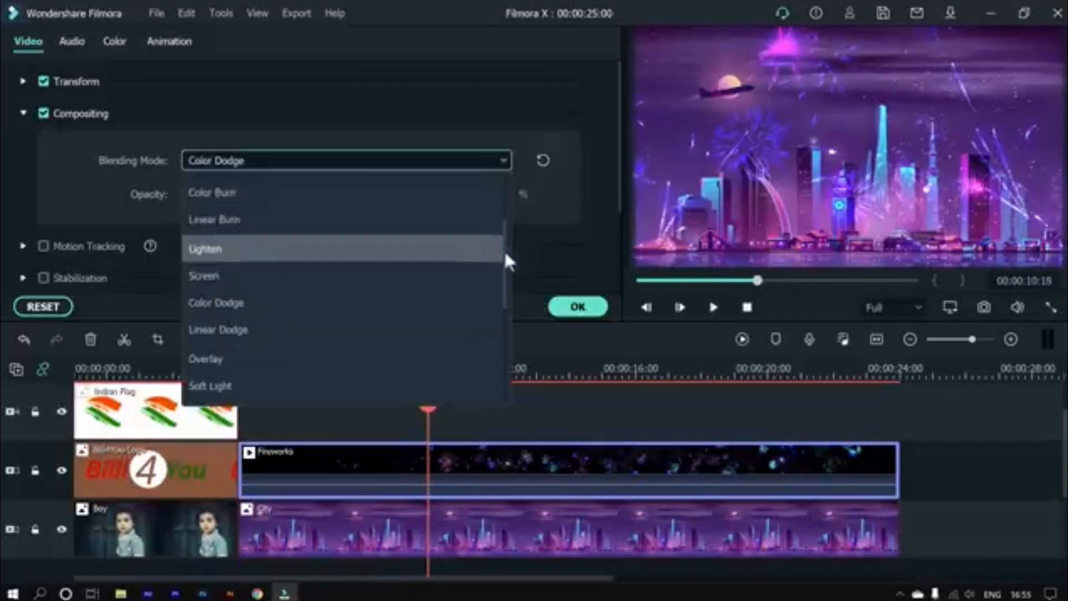
left_click(501, 294)
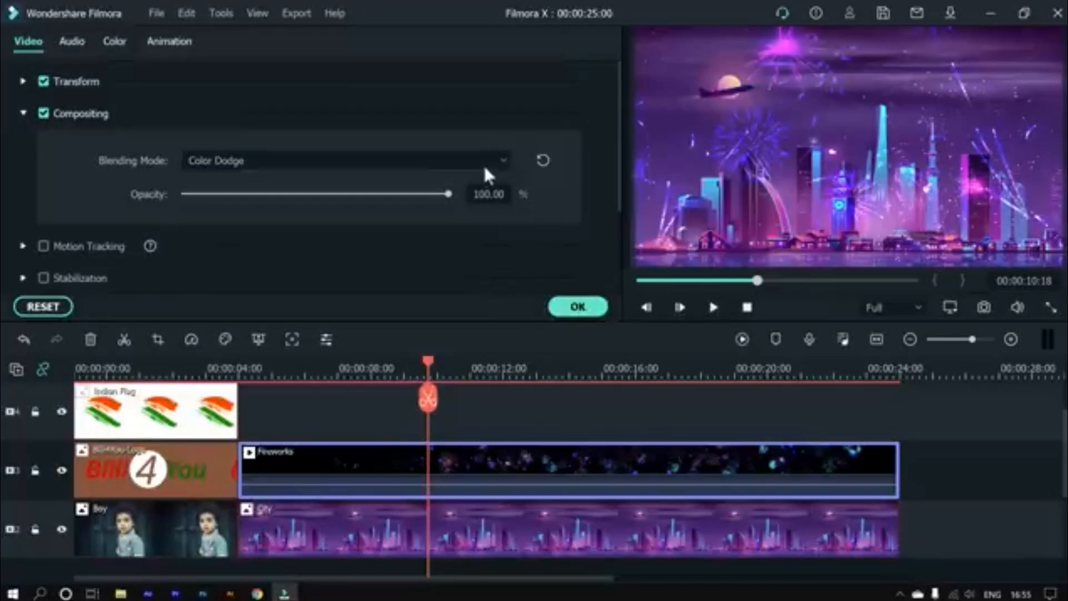
left_click(487, 166)
left_click_drag(501, 218, 501, 279)
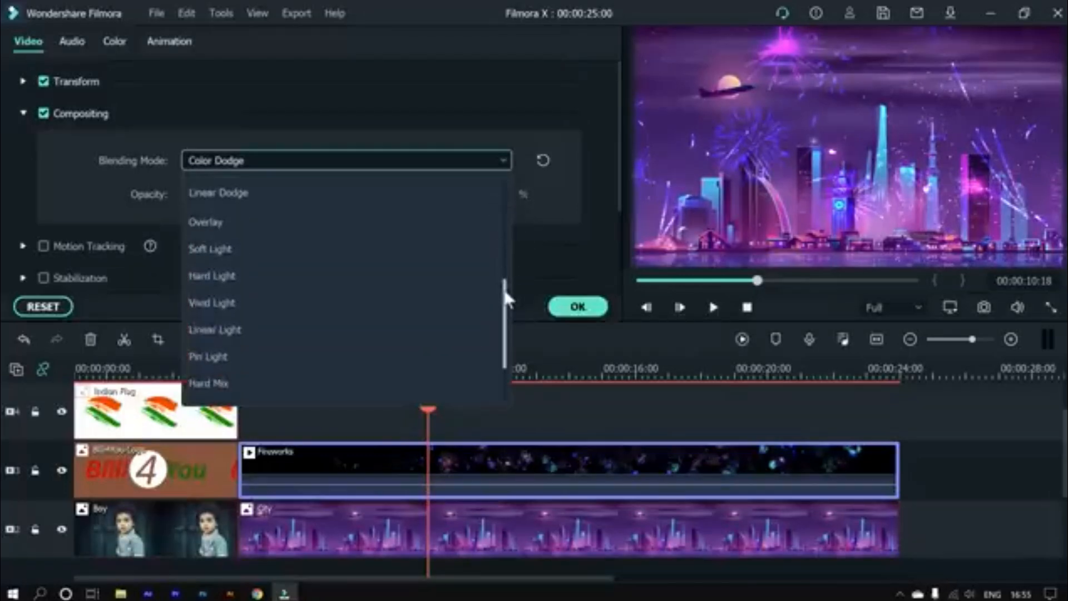
left_click(381, 225)
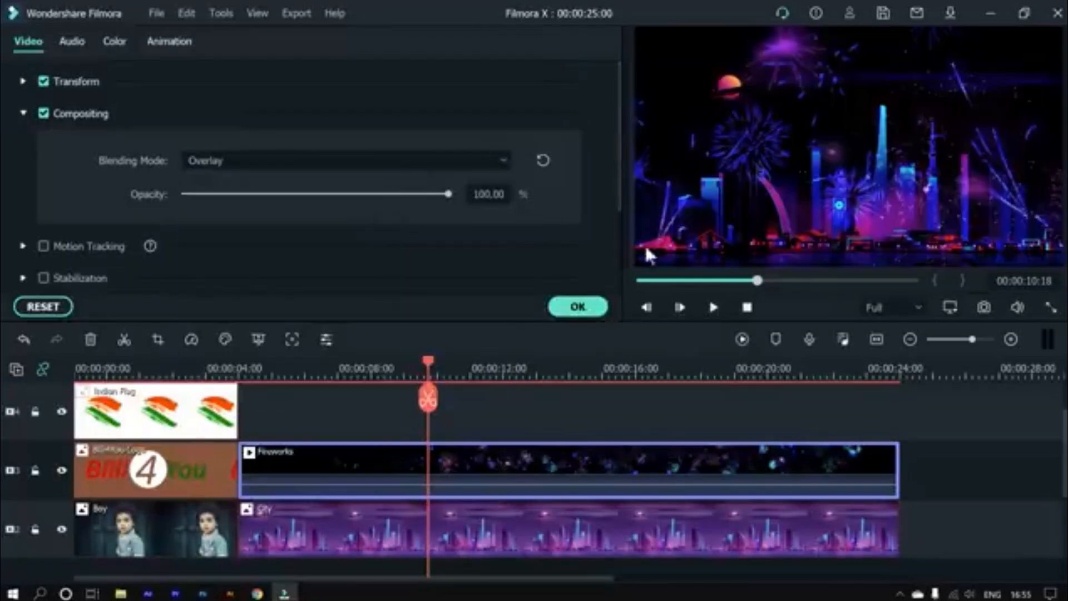
key("space")
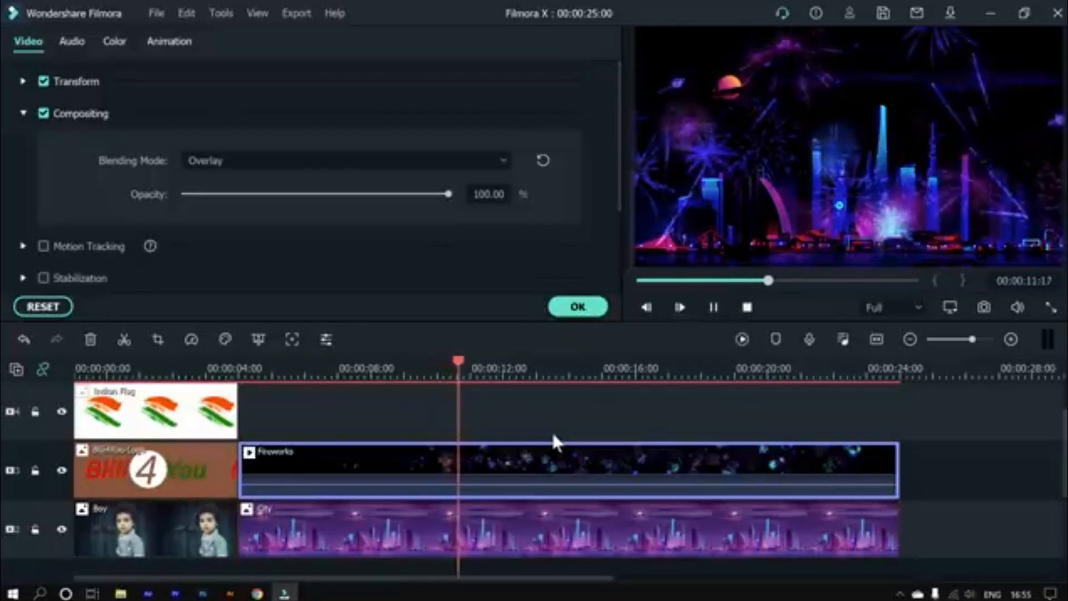
key("space")
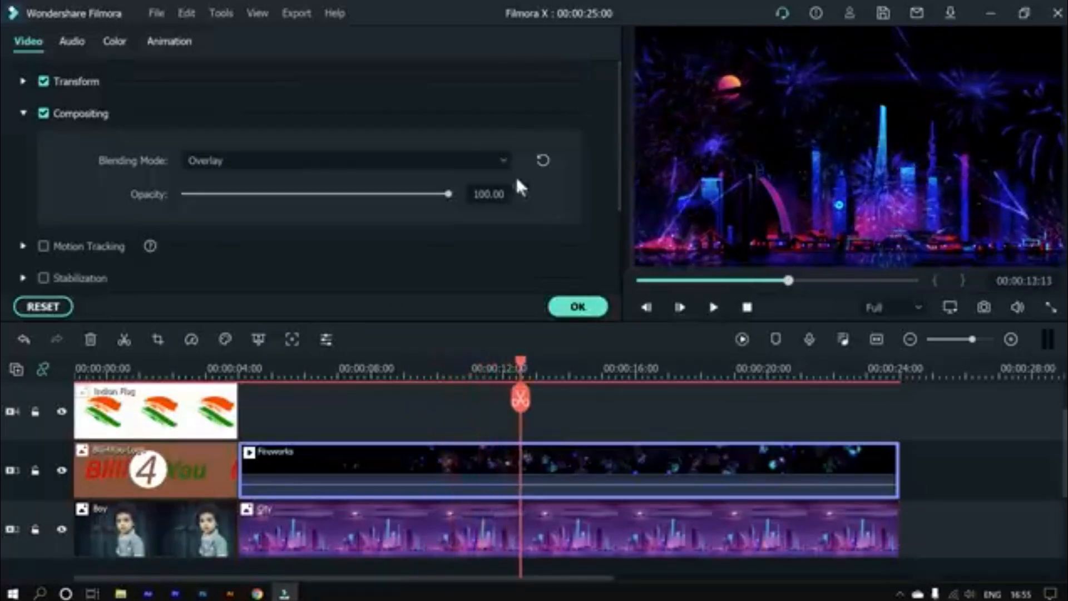
- Try the Soft Light, Hard Light and Linear Light blending modes on the Fireworks clip
left_click(494, 160)
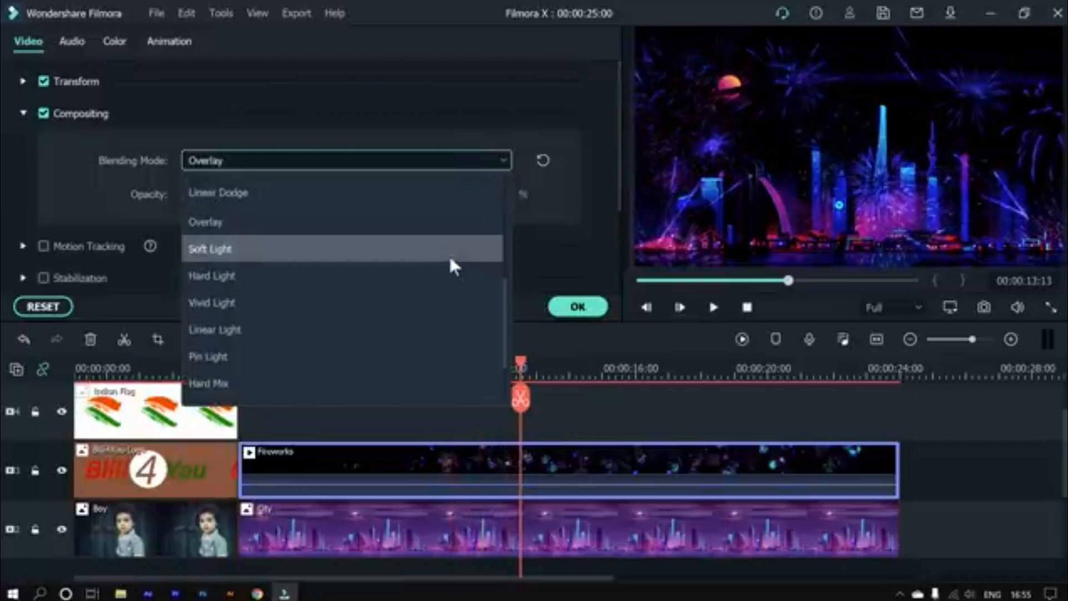
left_click(448, 254)
left_click(495, 163)
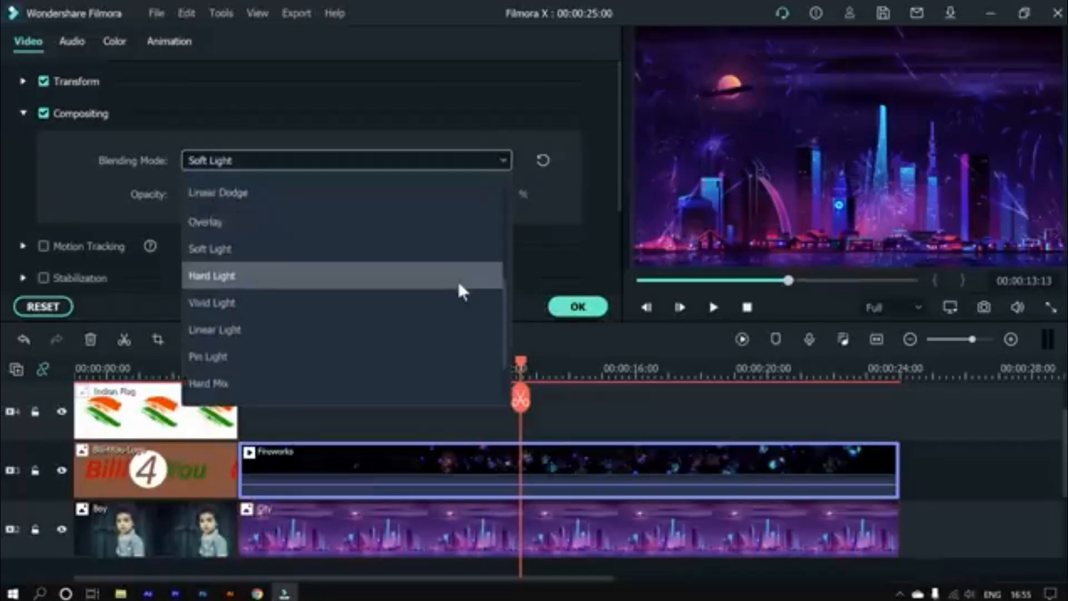
left_click(458, 278)
left_click(501, 160)
left_click(451, 324)
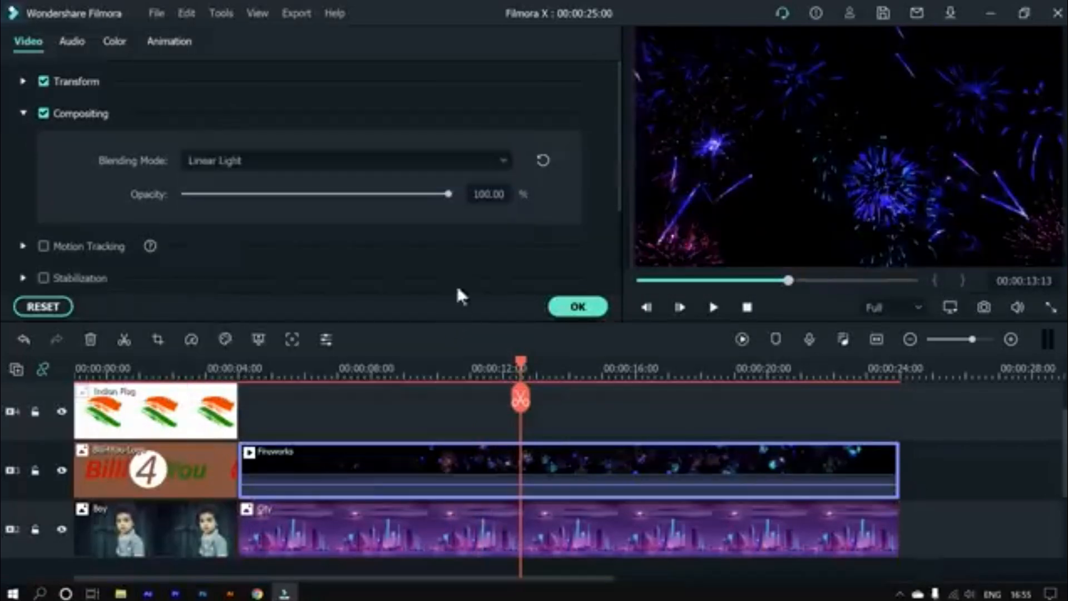
- Try the Difference blending mode on the Fireworks clip and play a short stretch of the result
left_click(508, 159)
scroll(451, 368, "down", 2)
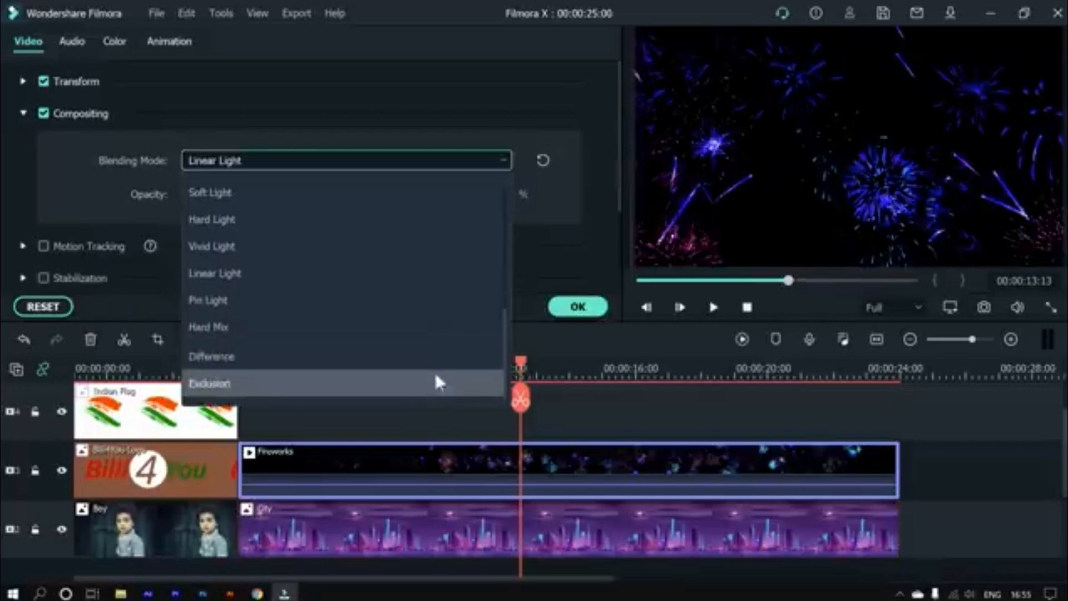
left_click(440, 359)
key("space")
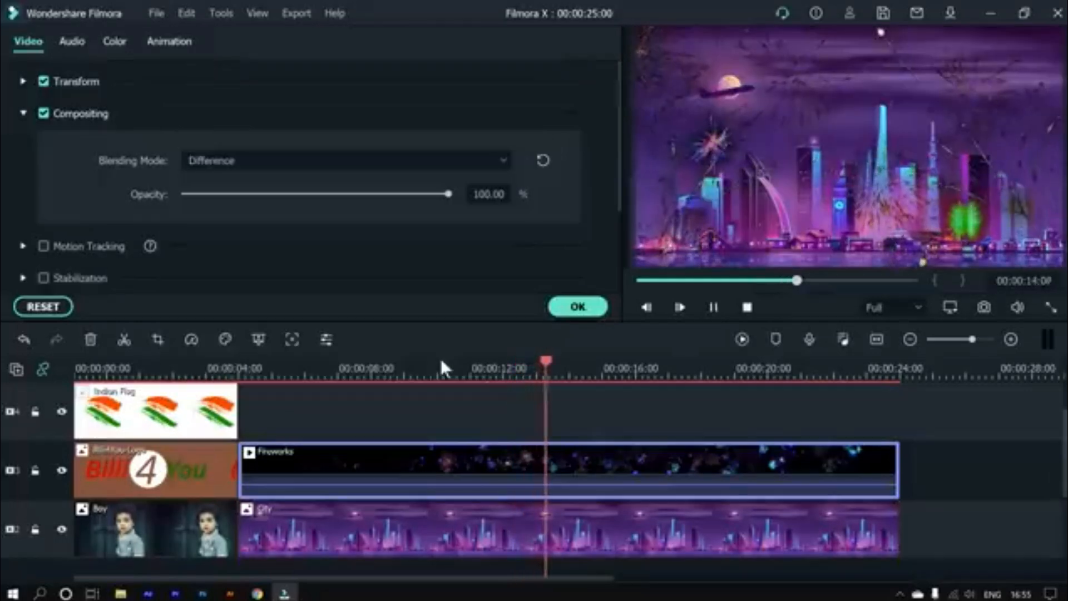
- Set the Fireworks clip's blending mode to Soft Light, play a short stretch and accept the clip settings
left_click(501, 161)
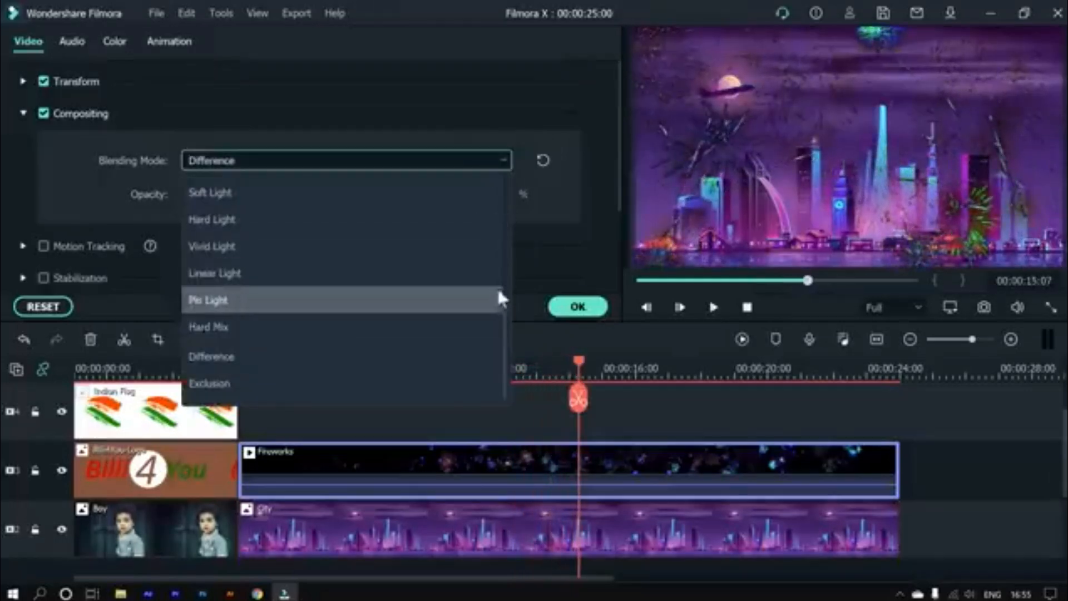
scroll(503, 311, "up", 1)
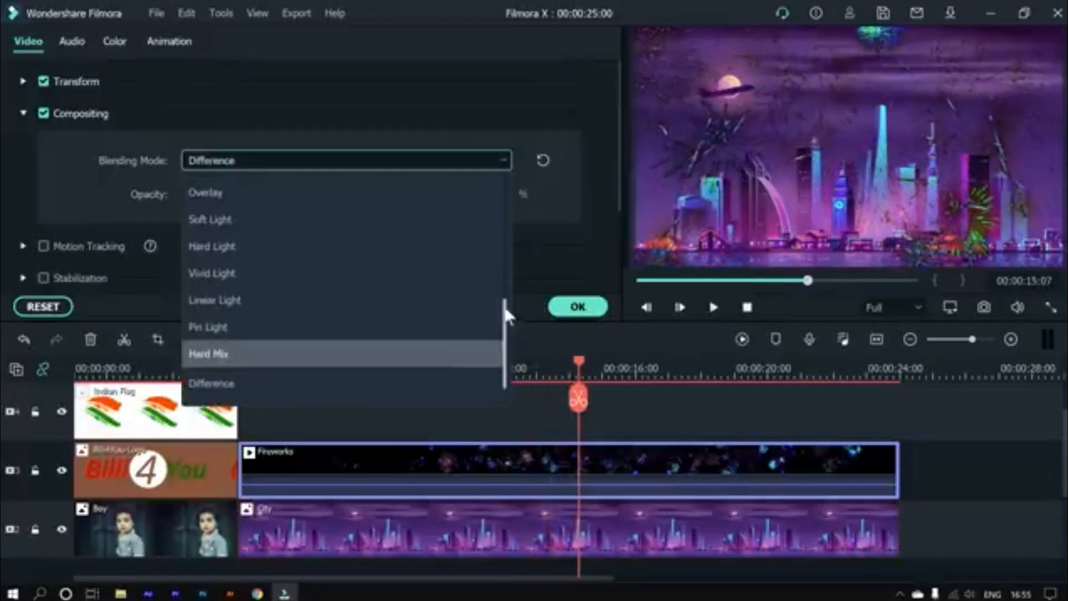
left_click(347, 217)
key("space")
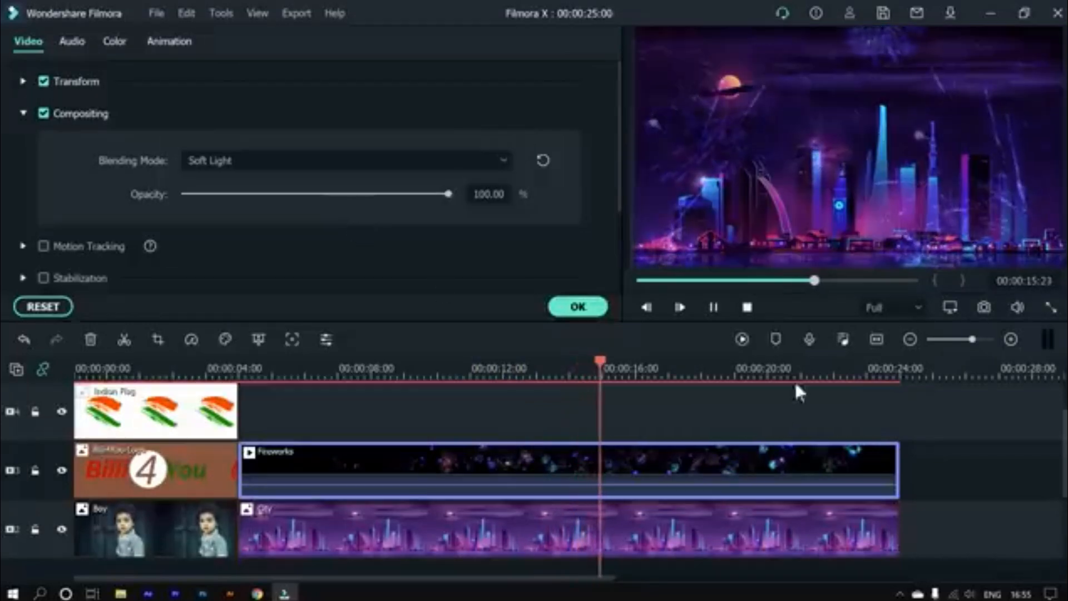
key("space")
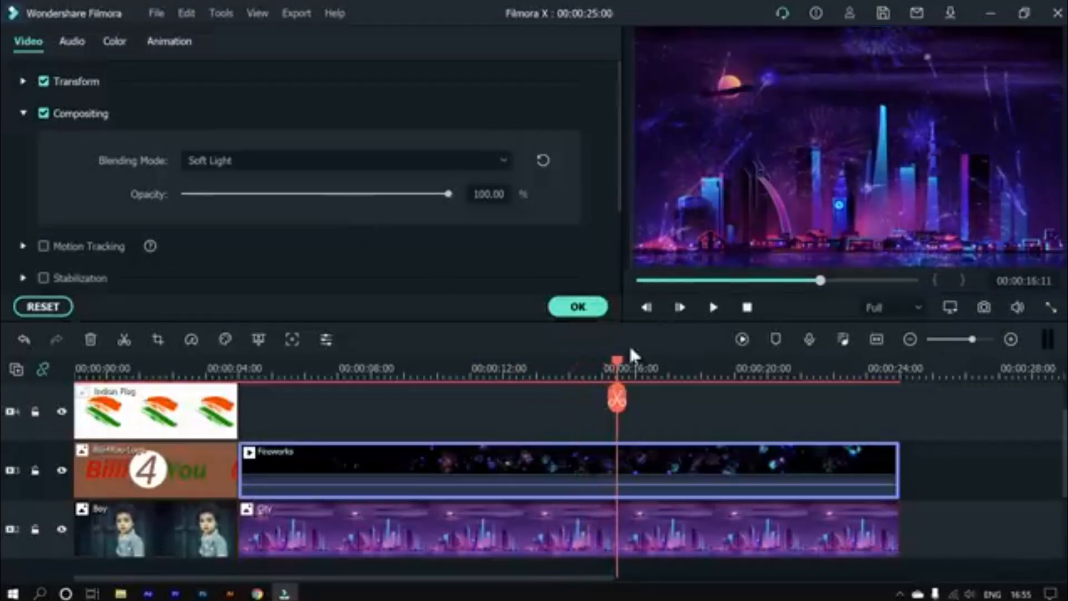
left_click(589, 305)
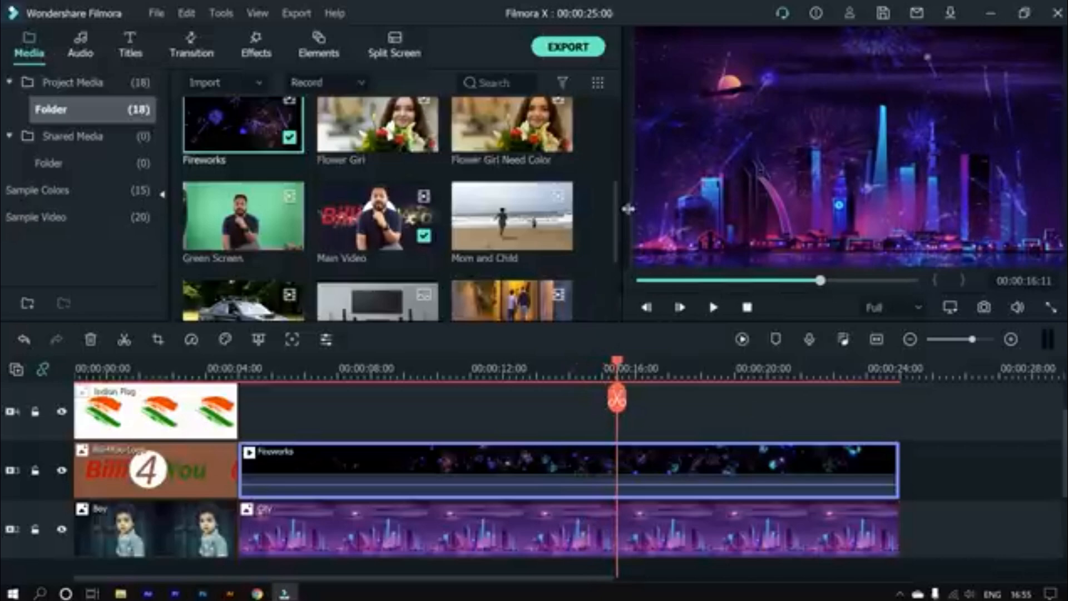
- Add the Flower Girl clip directly after the City clip on the same track and place the playhead at 00:00:32:02
left_click_drag(615, 192, 632, 145)
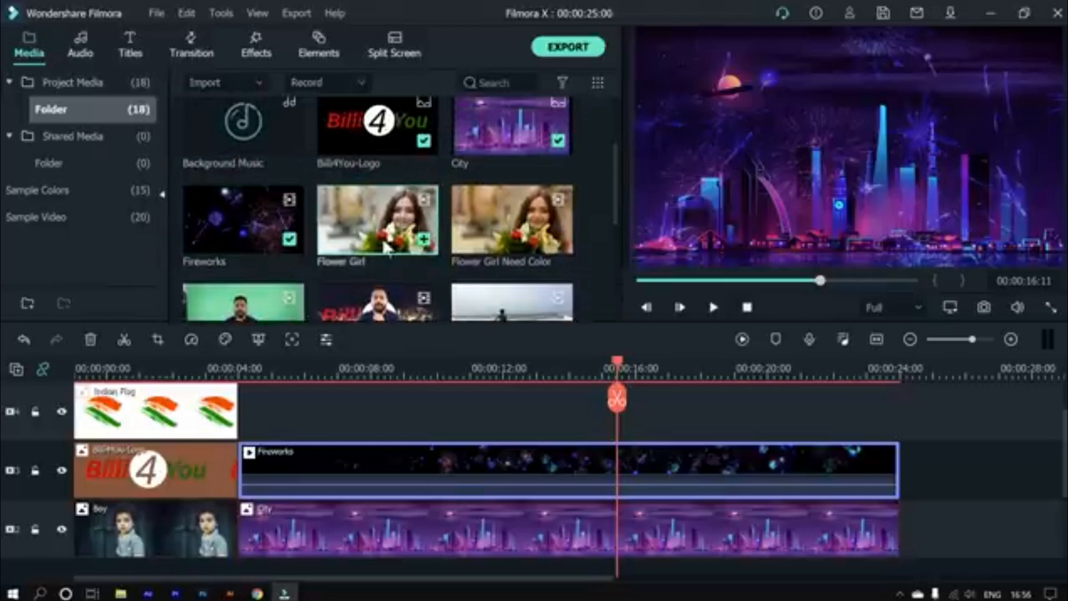
left_click_drag(379, 223, 882, 520)
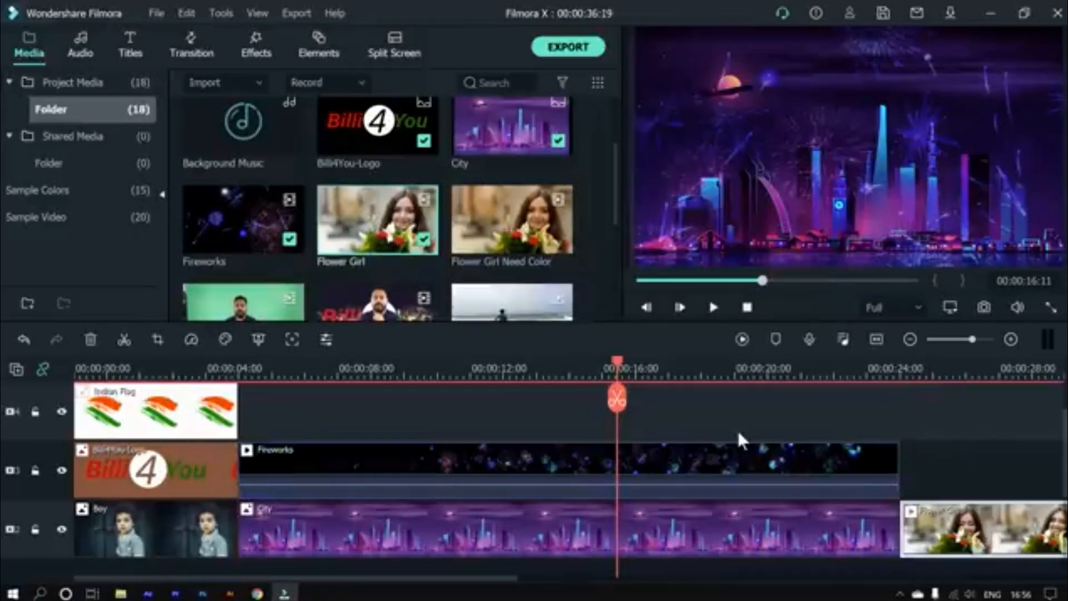
scroll(737, 428, "down", 5)
left_click(380, 372)
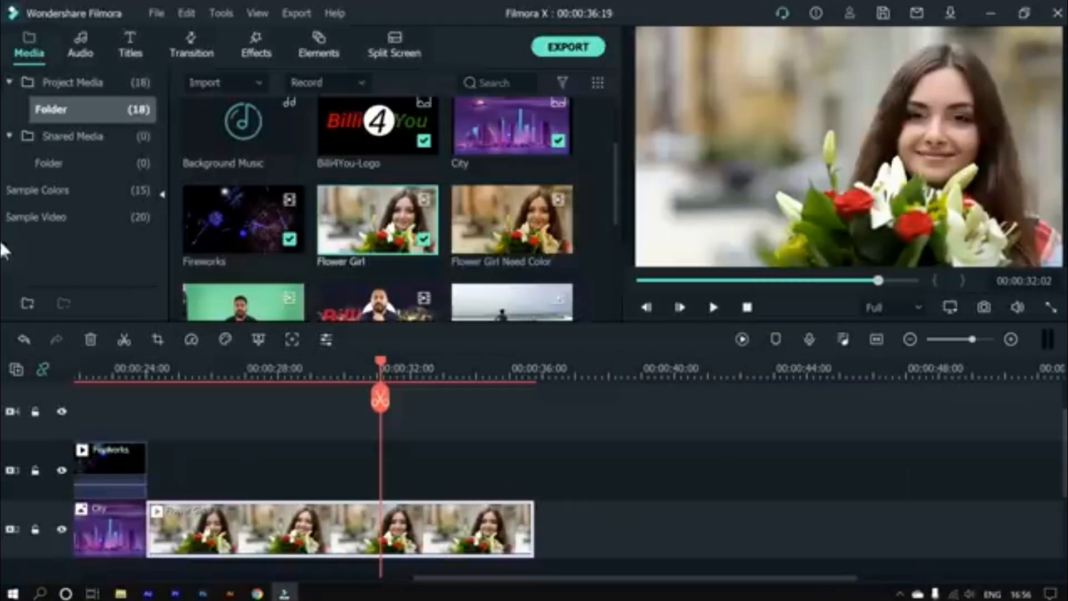
- Place the Red sample color on the track above the Flower Girl clip, spanning the clip's full length
left_click(69, 192)
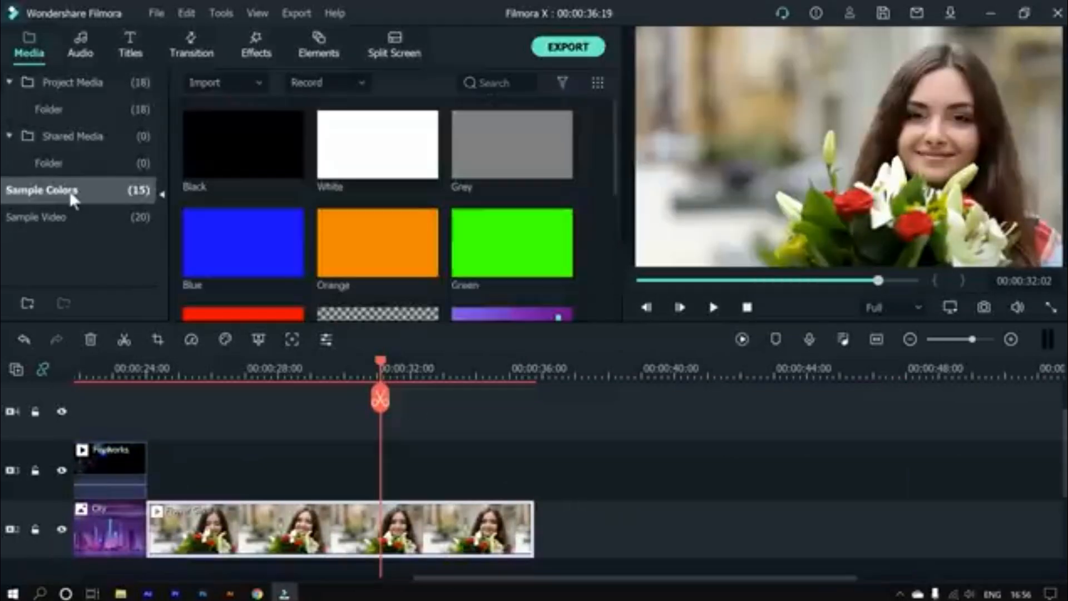
left_click_drag(614, 116, 598, 253)
scroll(594, 234, "up", 2)
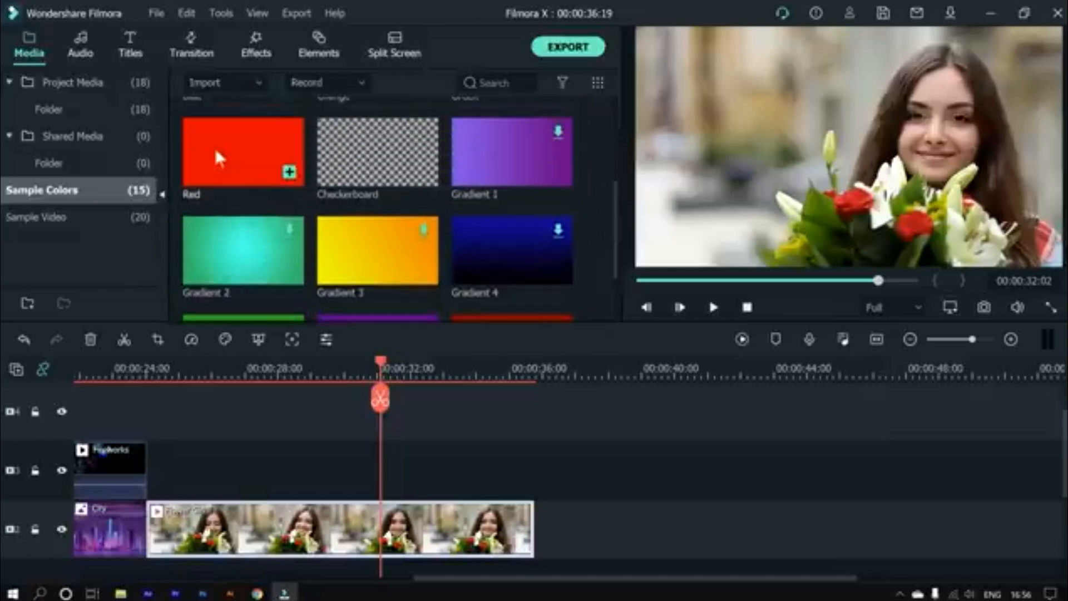
left_click_drag(253, 149, 533, 471)
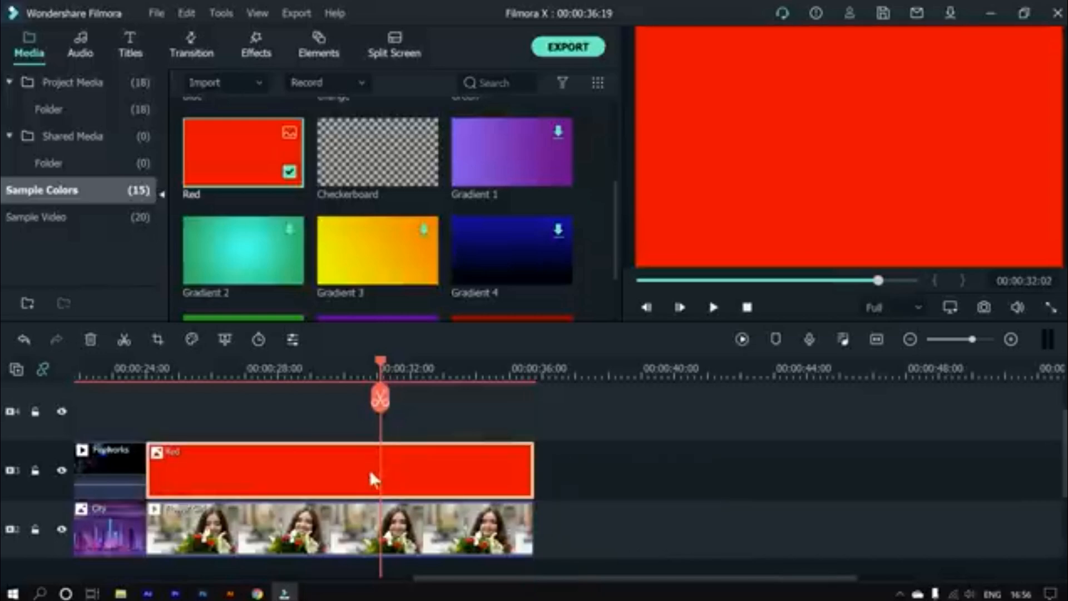
- Try the Darken, Multiply and Exclusion blending modes on the Red color clip
left_click(293, 339)
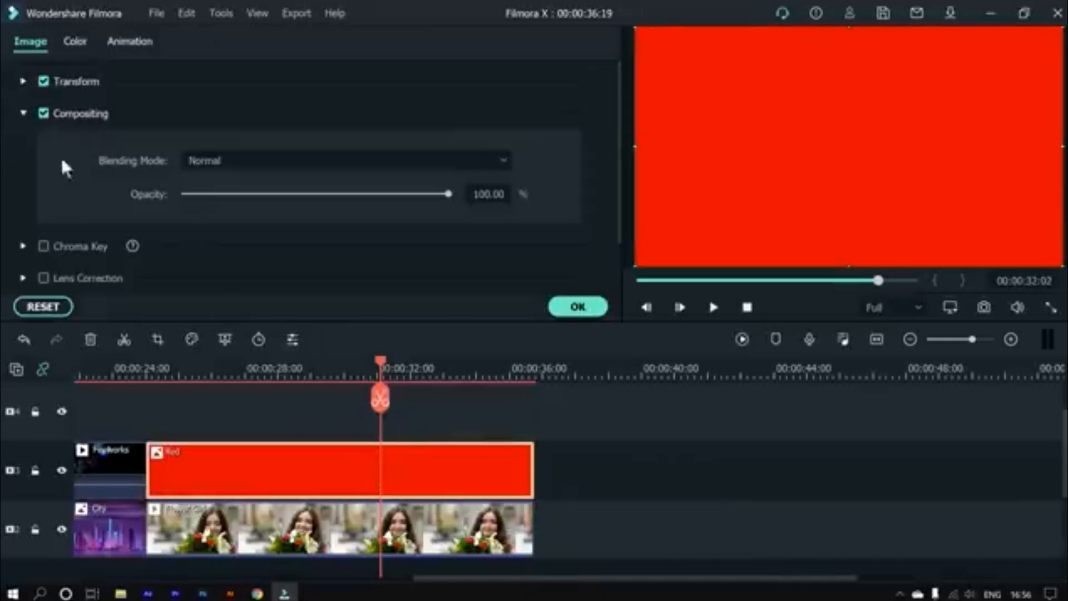
left_click(220, 161)
left_click(218, 219)
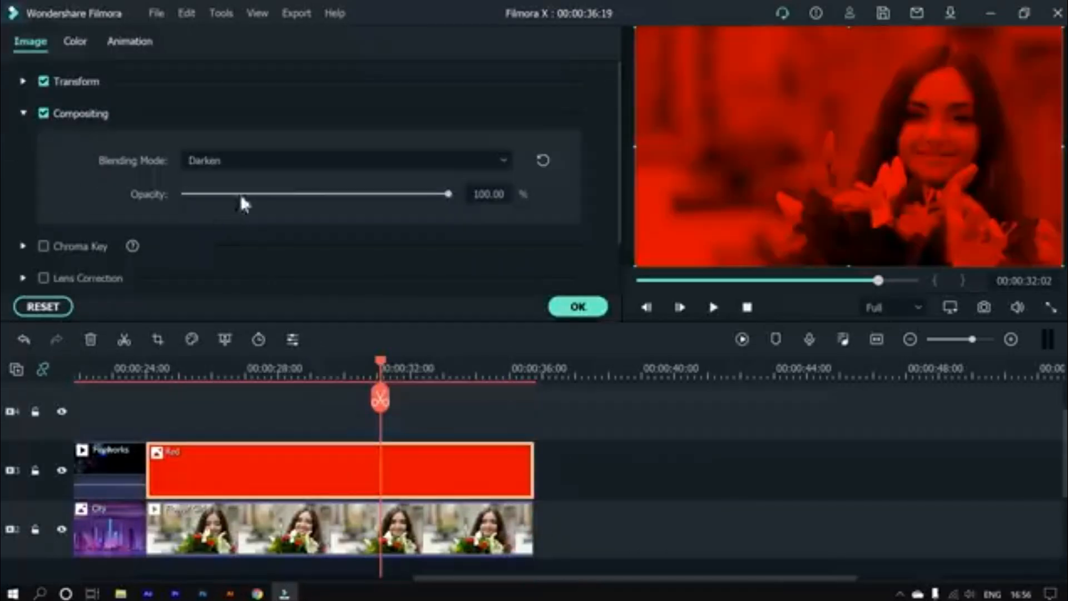
left_click(308, 164)
left_click(315, 249)
left_click(429, 160)
left_click_drag(503, 203, 504, 389)
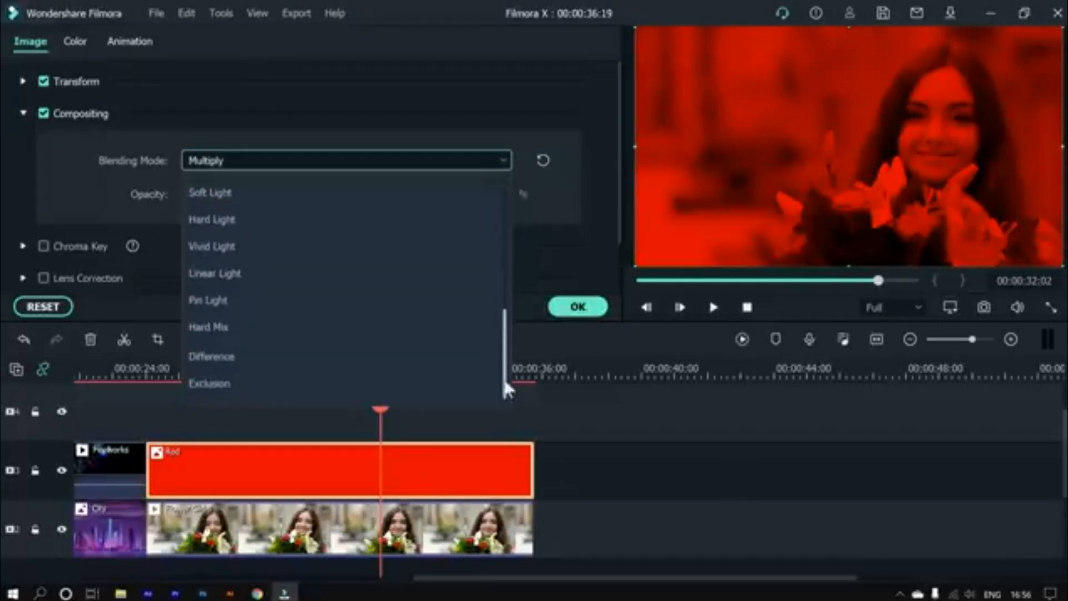
left_click(437, 384)
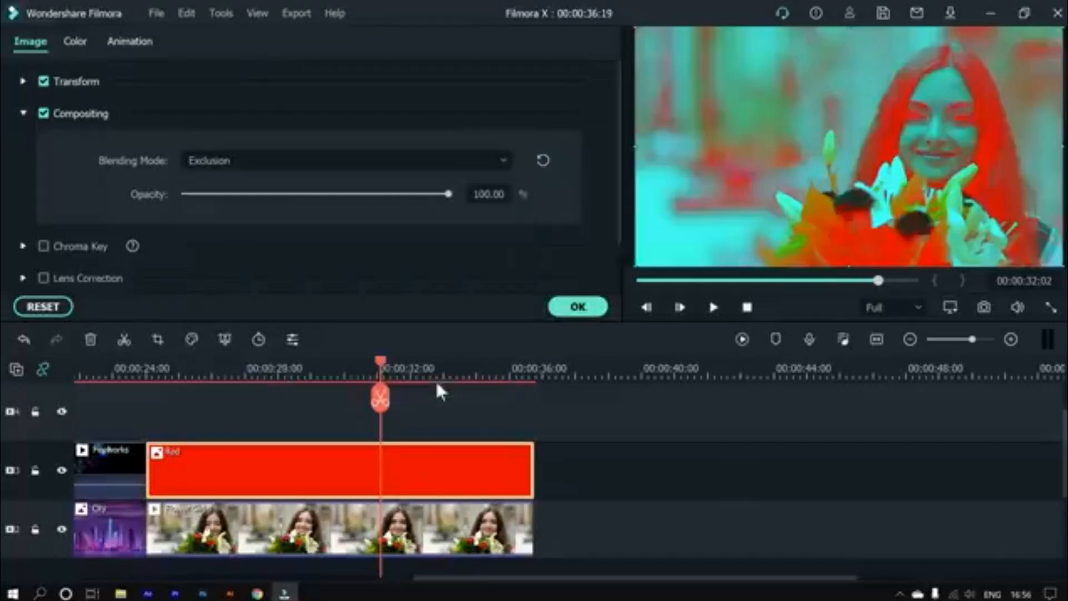
- Try the Hard Mix, Soft Light, Lighten and Pin Light blending modes on the Red color clip
left_click(472, 167)
left_click(449, 325)
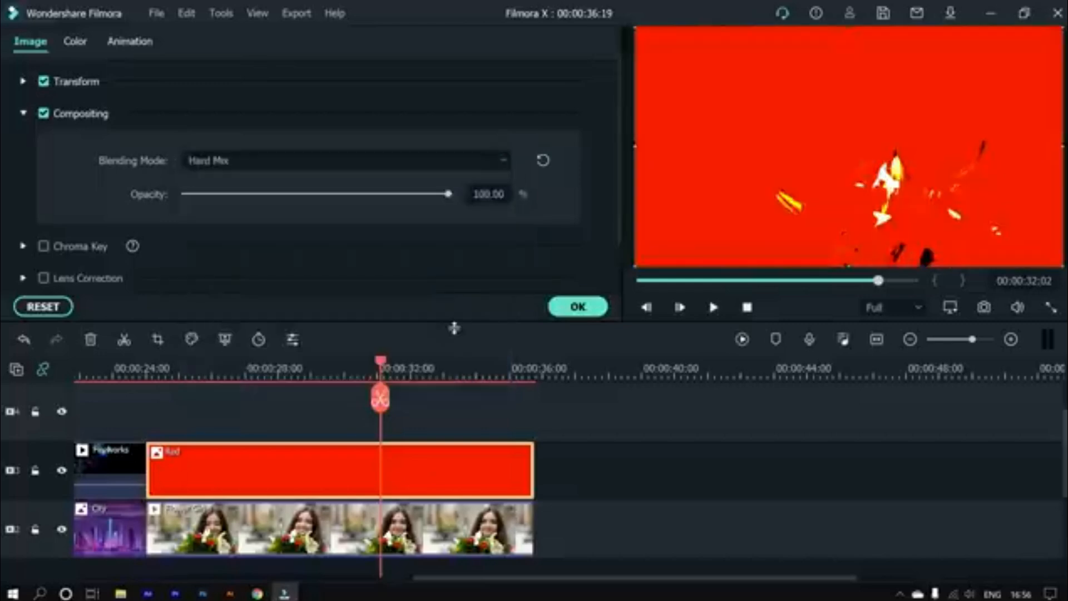
left_click(468, 162)
left_click(468, 192)
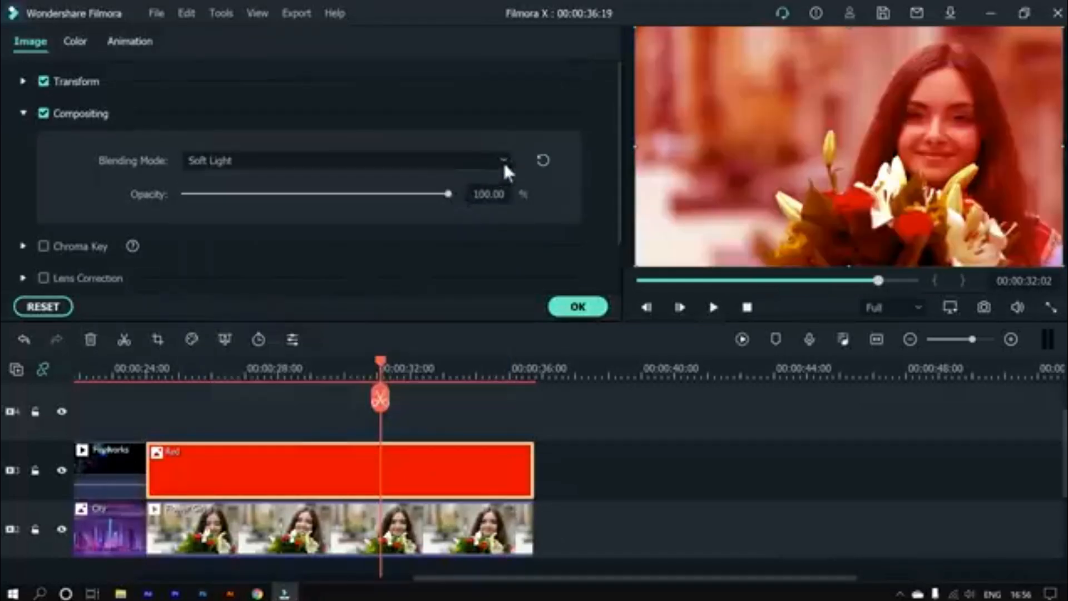
left_click(489, 170)
scroll(484, 275, "up", 3)
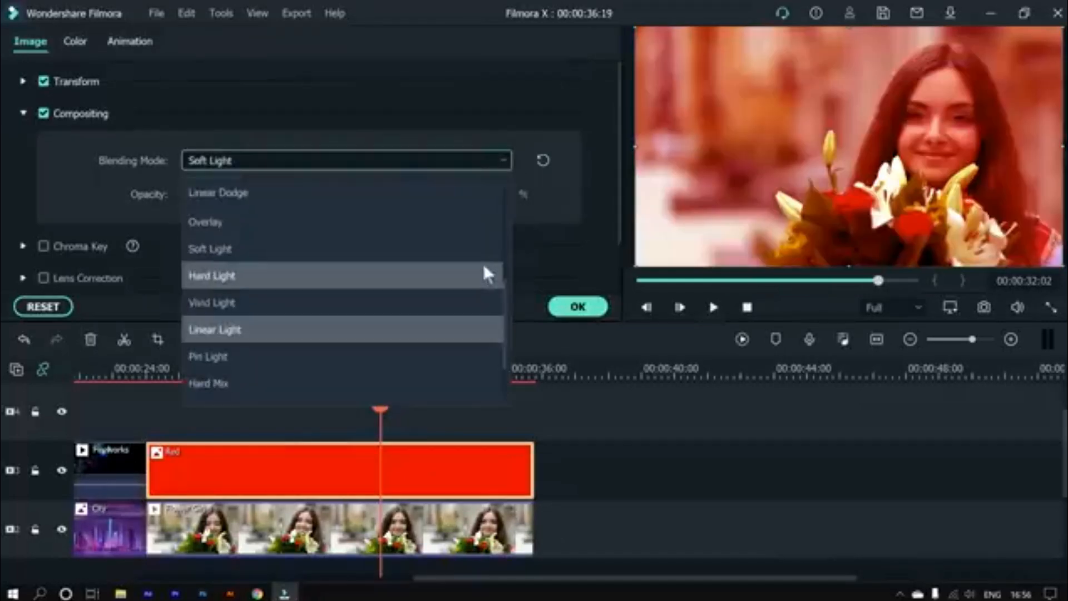
left_click(419, 251)
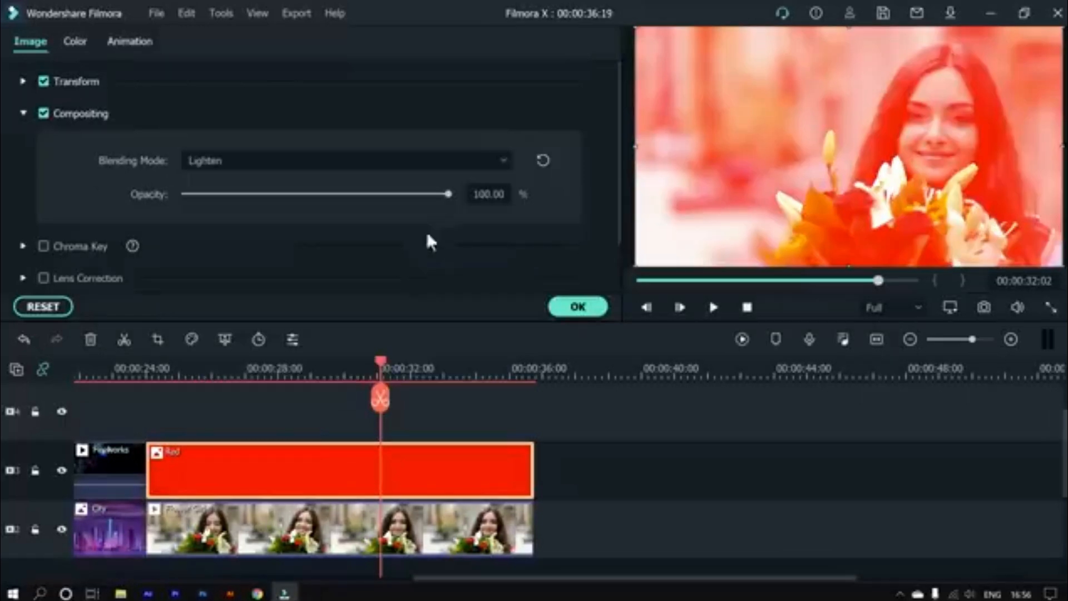
left_click(497, 165)
scroll(501, 228, "up", 3)
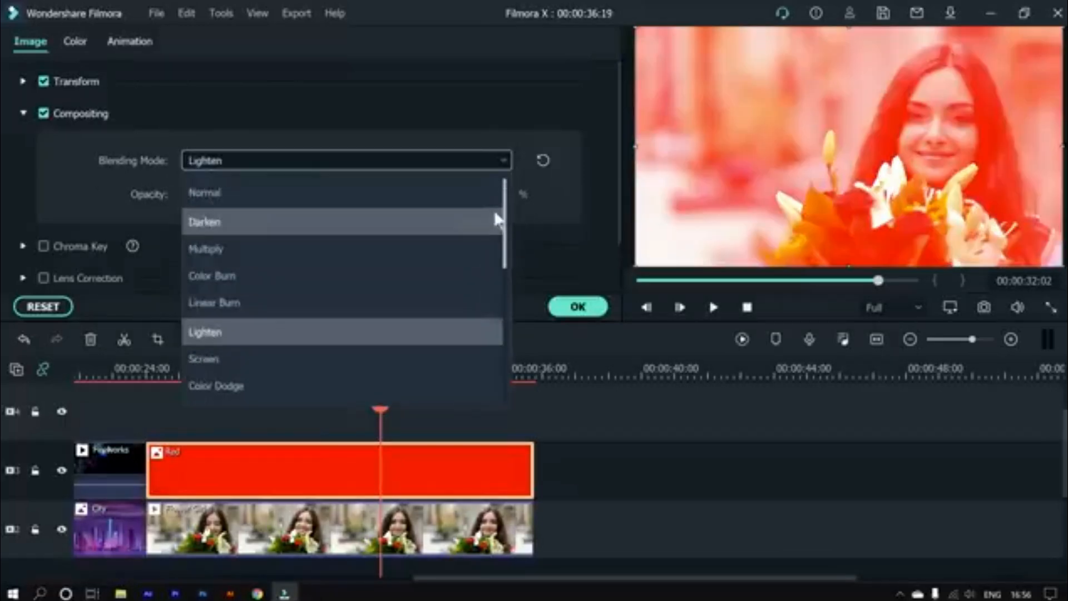
scroll(495, 217, "down", 3)
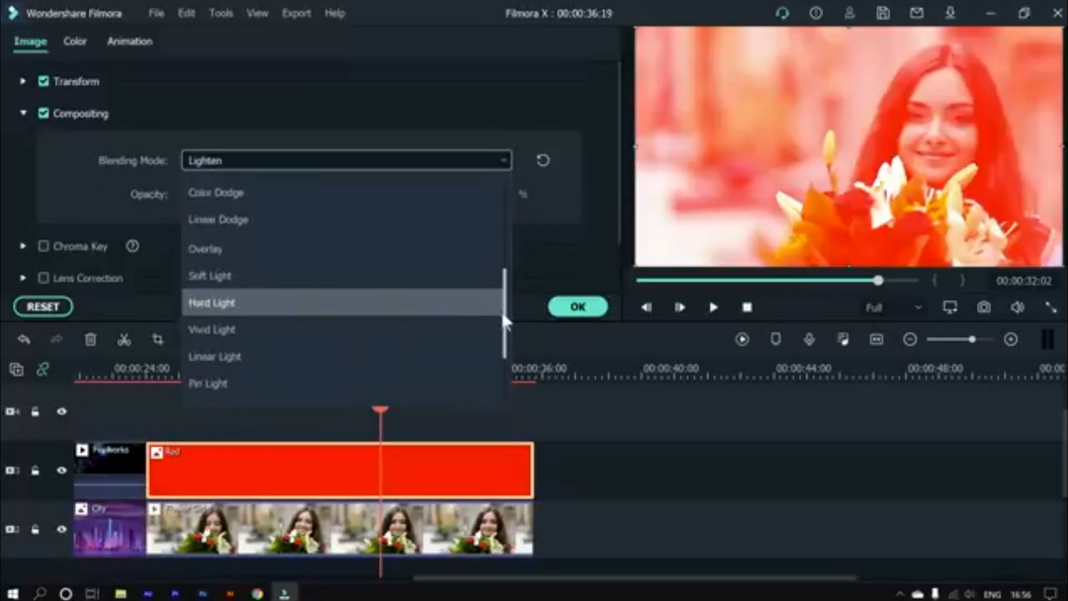
- Set the Red clip's blending mode to Color Dodge with an opacity of 22.61% and accept the settings
left_click(502, 161)
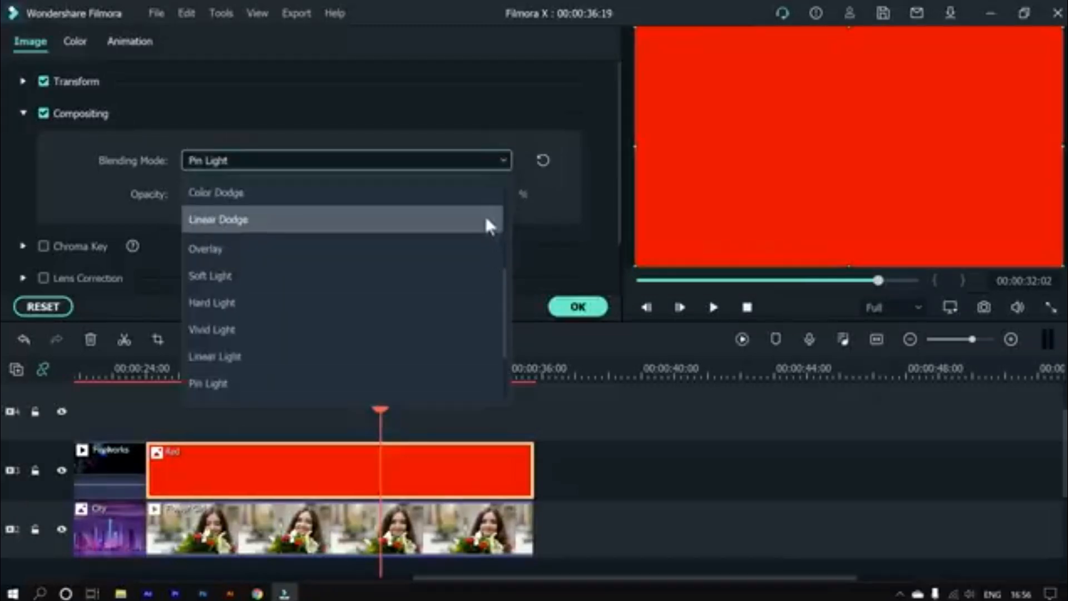
left_click(483, 194)
left_click_drag(338, 193, 246, 200)
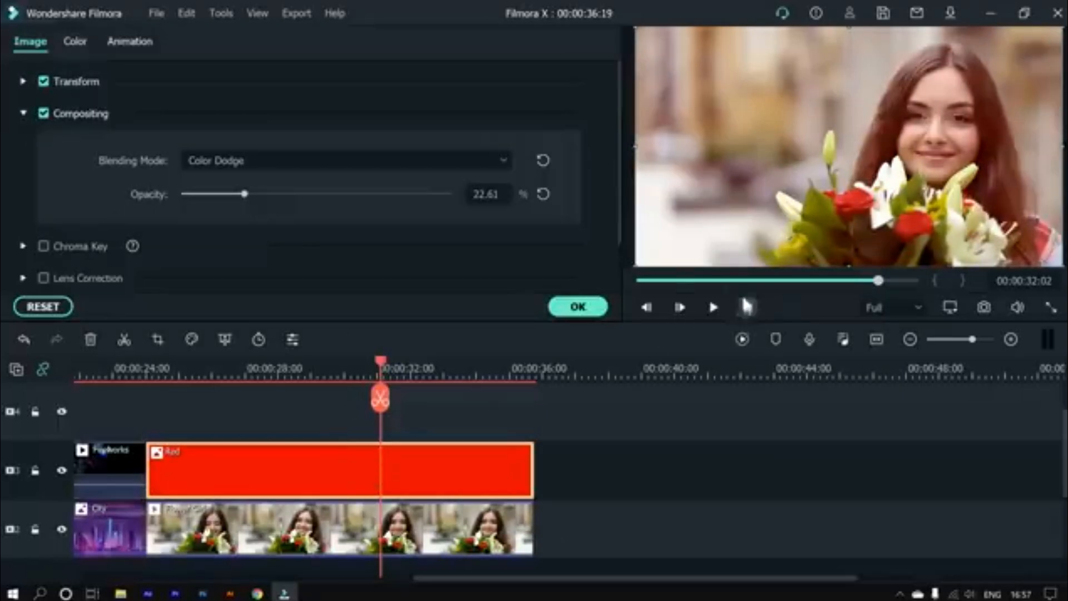
left_click(576, 310)
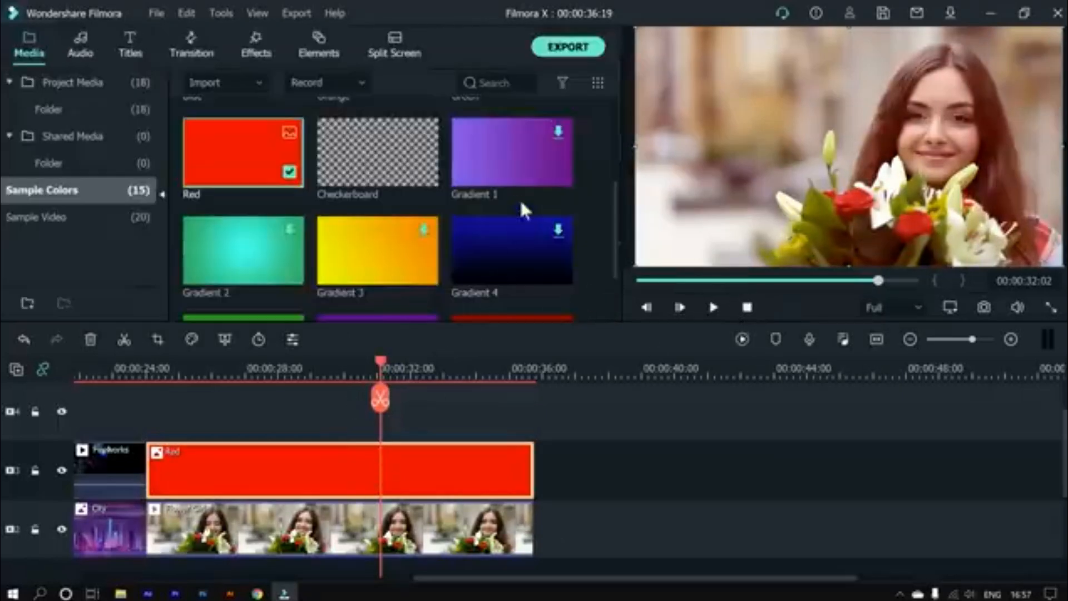
scroll(520, 217, "up", 3)
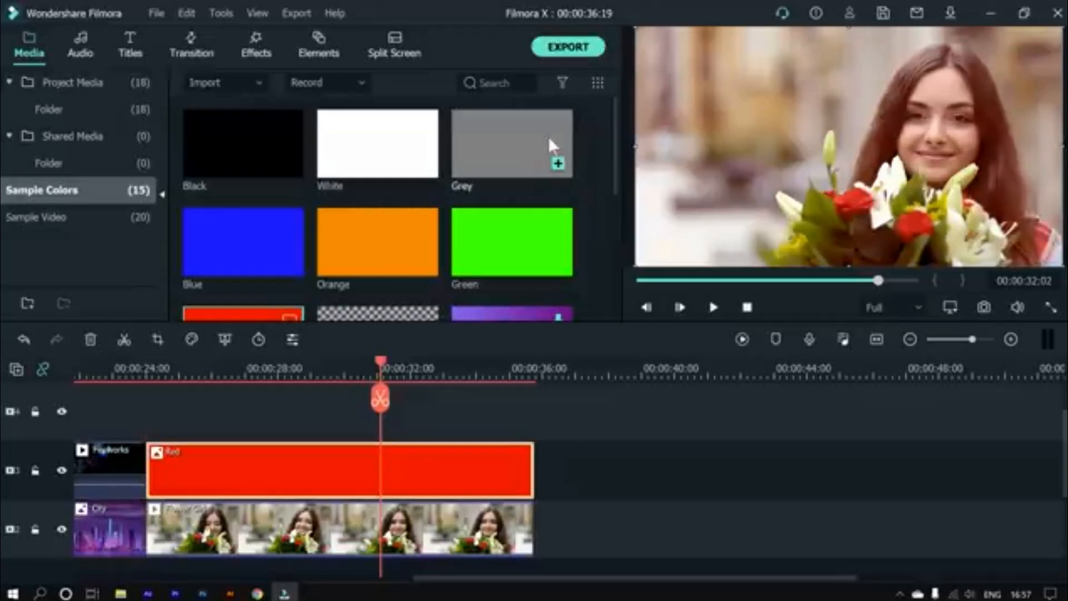
left_click_drag(614, 125, 594, 309)
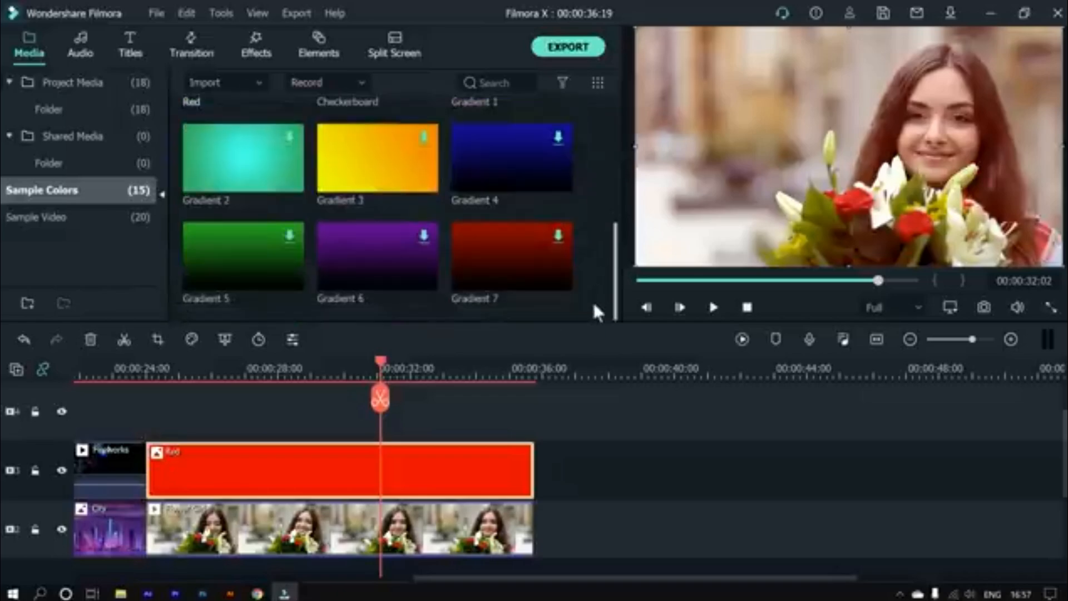